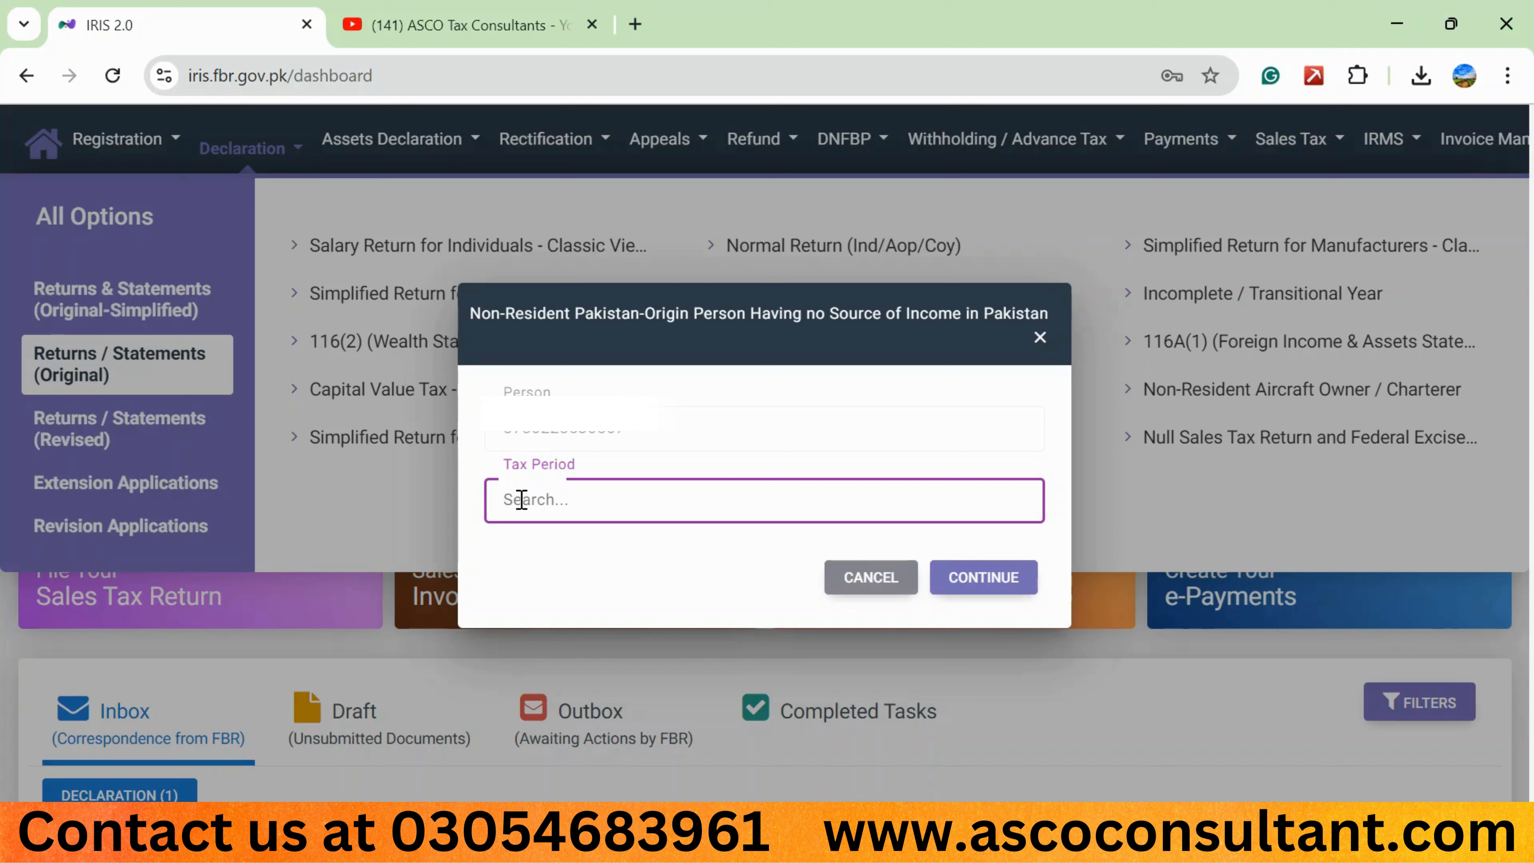
Open the non-resident Pakistan-origin person's return for tax period 01-Jul-2023 - 30-Jun-2024 and save it.
text(2024)
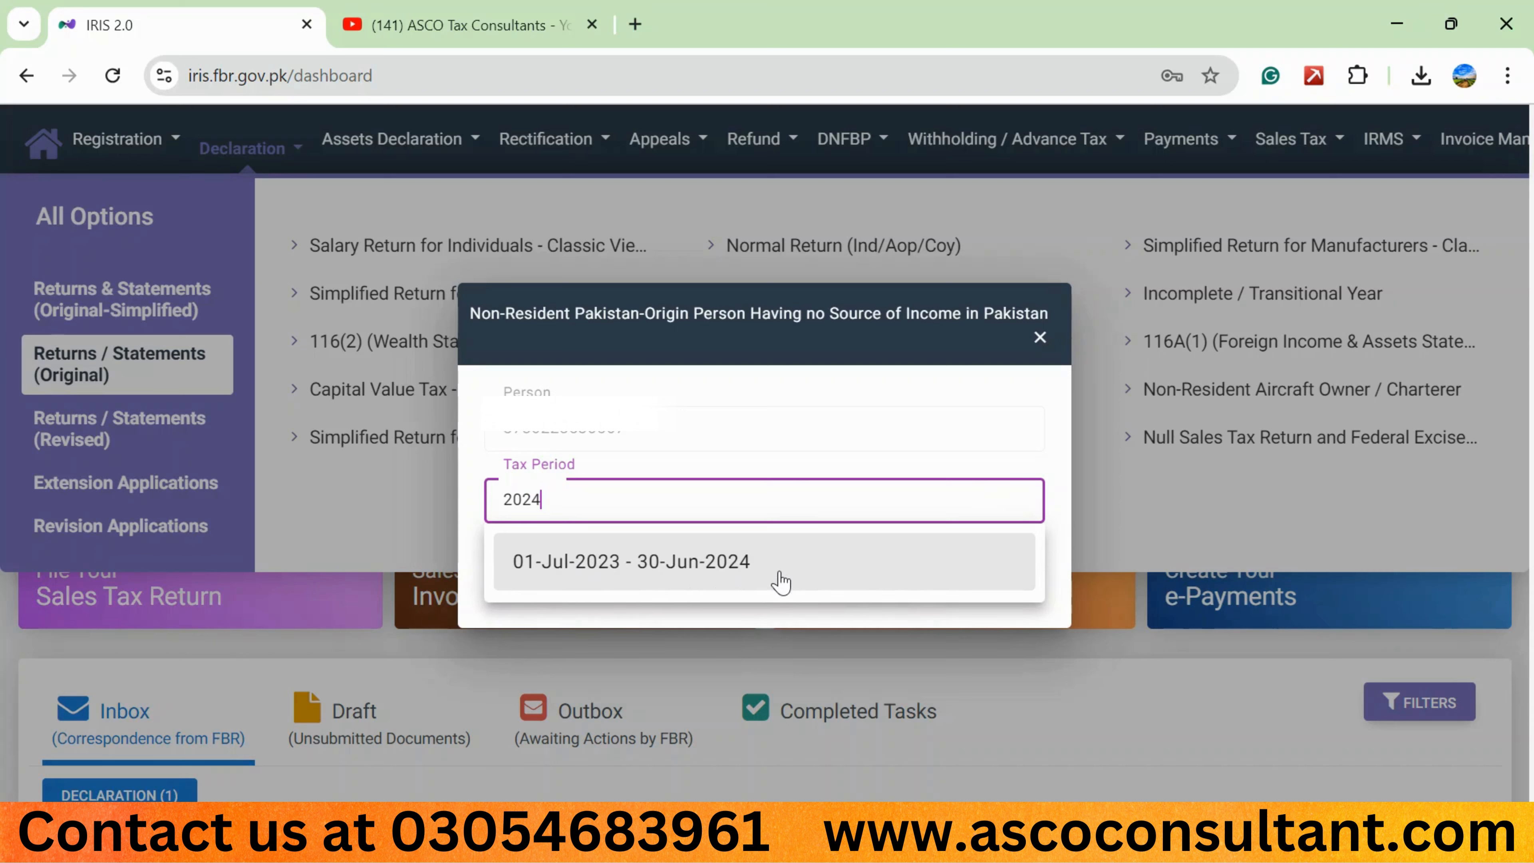
click(698, 578)
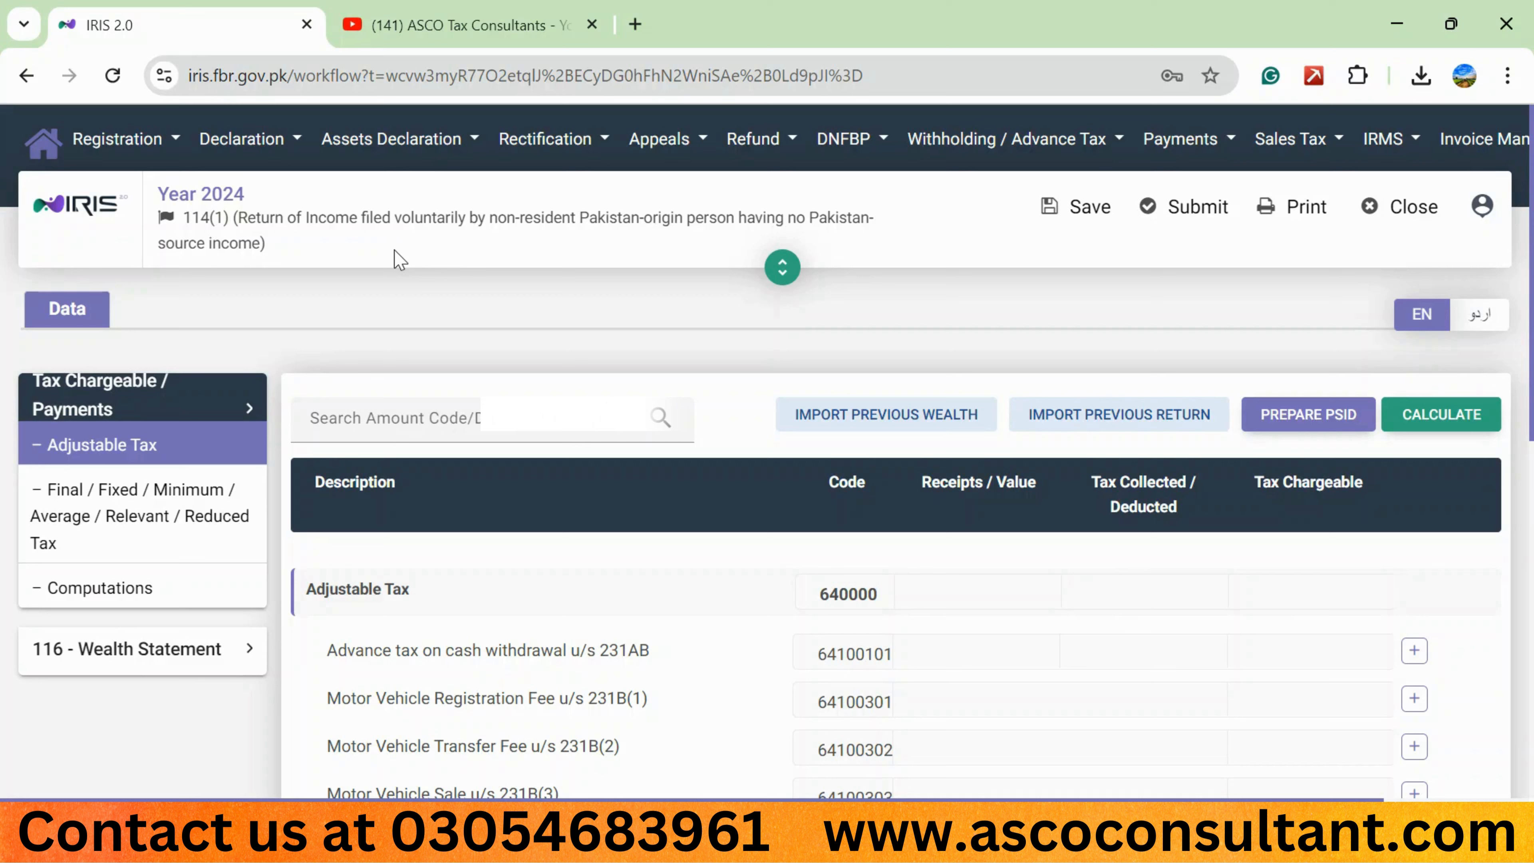
click(1080, 211)
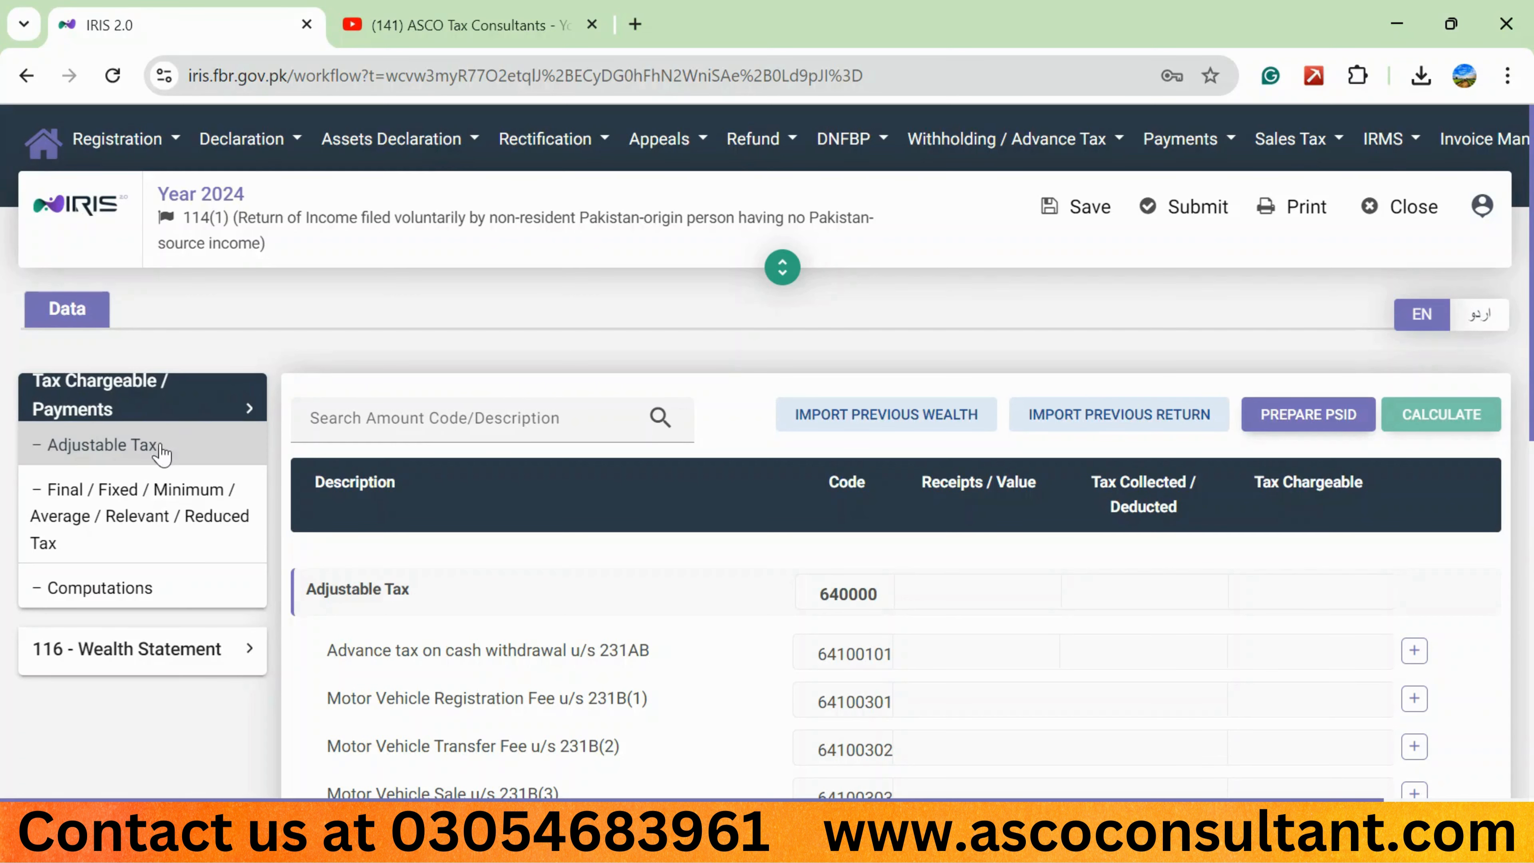
Examine the Investment details required for advance tax on cash withdrawal u/s 231AB without adding an entry.
scroll(678, 630, down, 3)
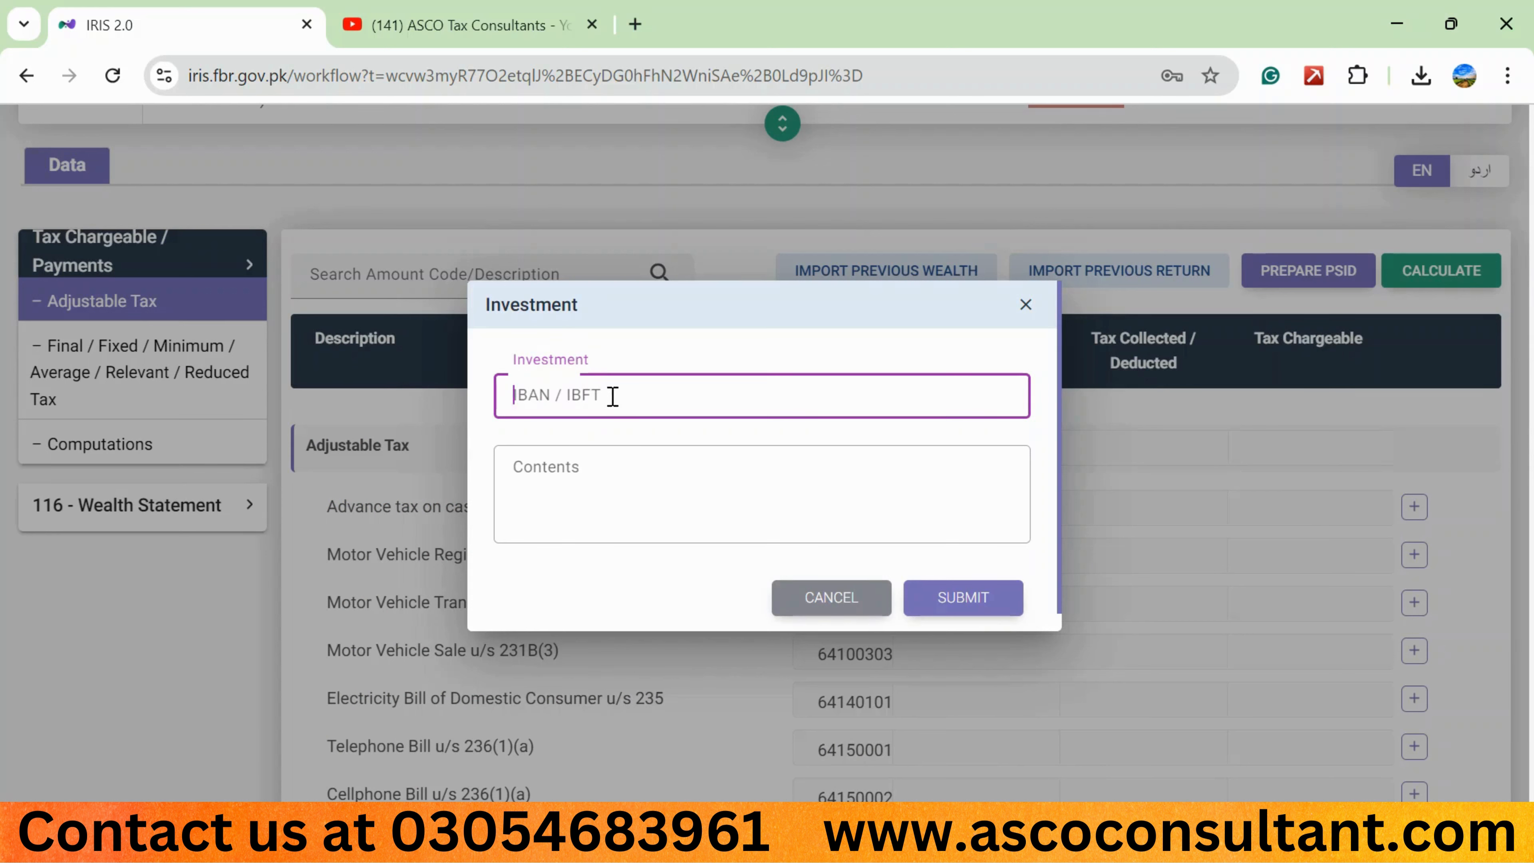
click(831, 597)
scroll(523, 510, down, 1)
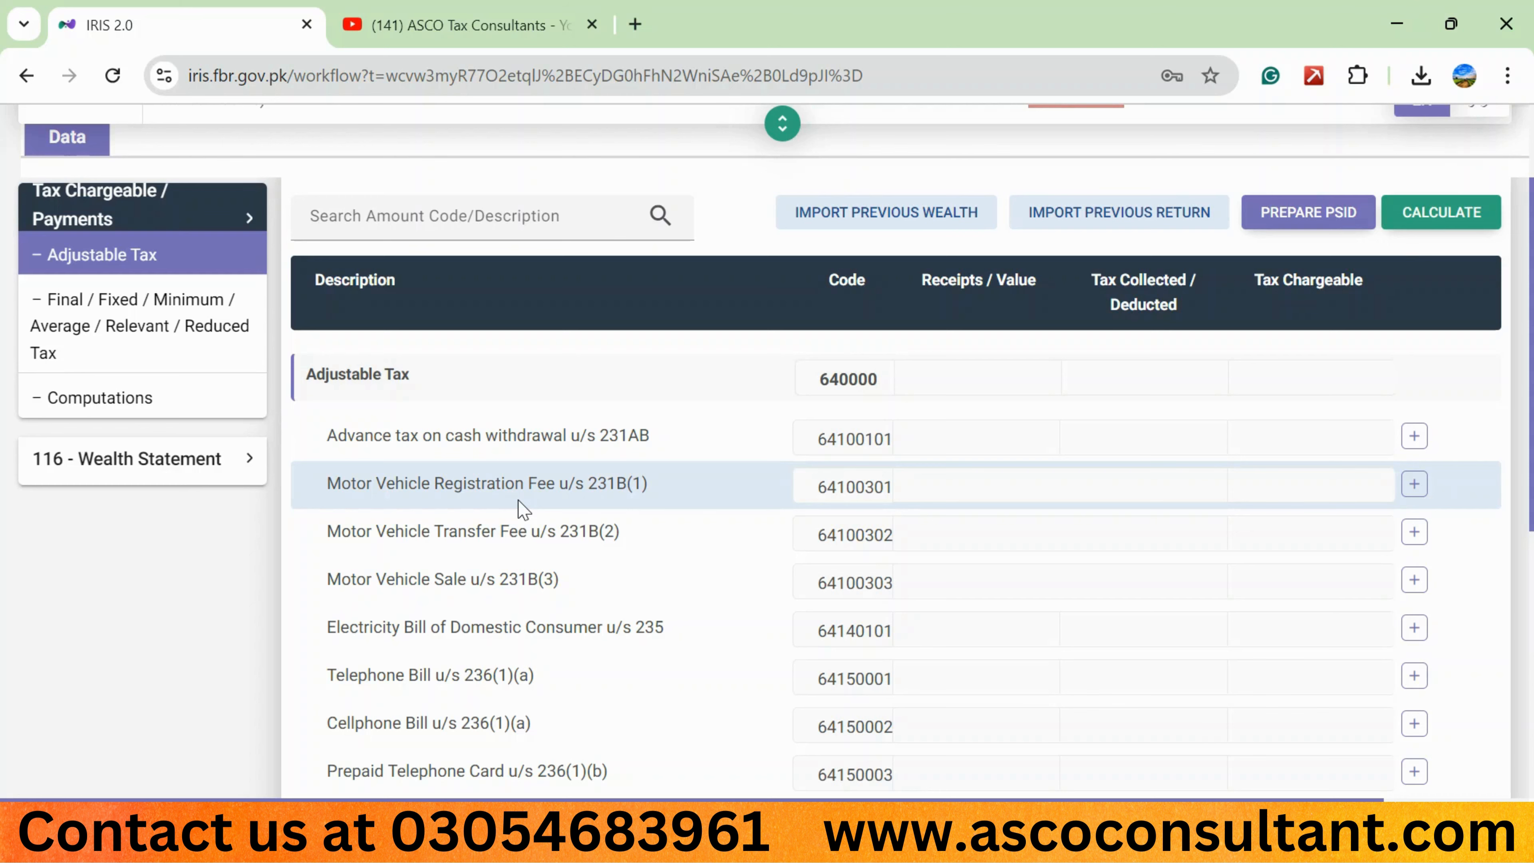
Examine the vehicle details required for Motor Vehicle Registration Fee u/s 231B(1) and Motor Vehicle Sale u/s 231B(3) without adding entries.
click(1415, 487)
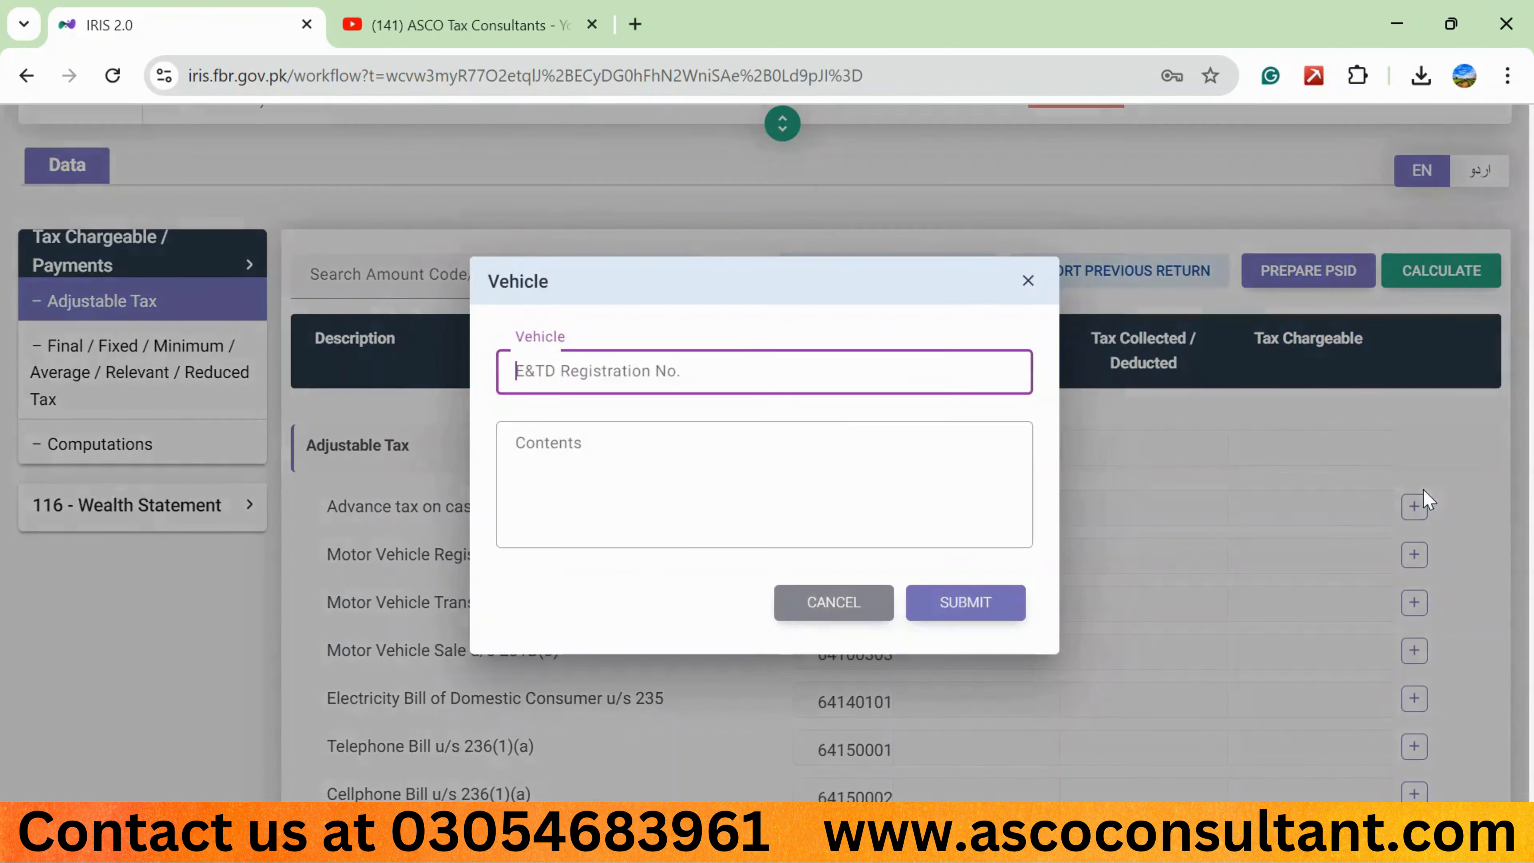
click(605, 436)
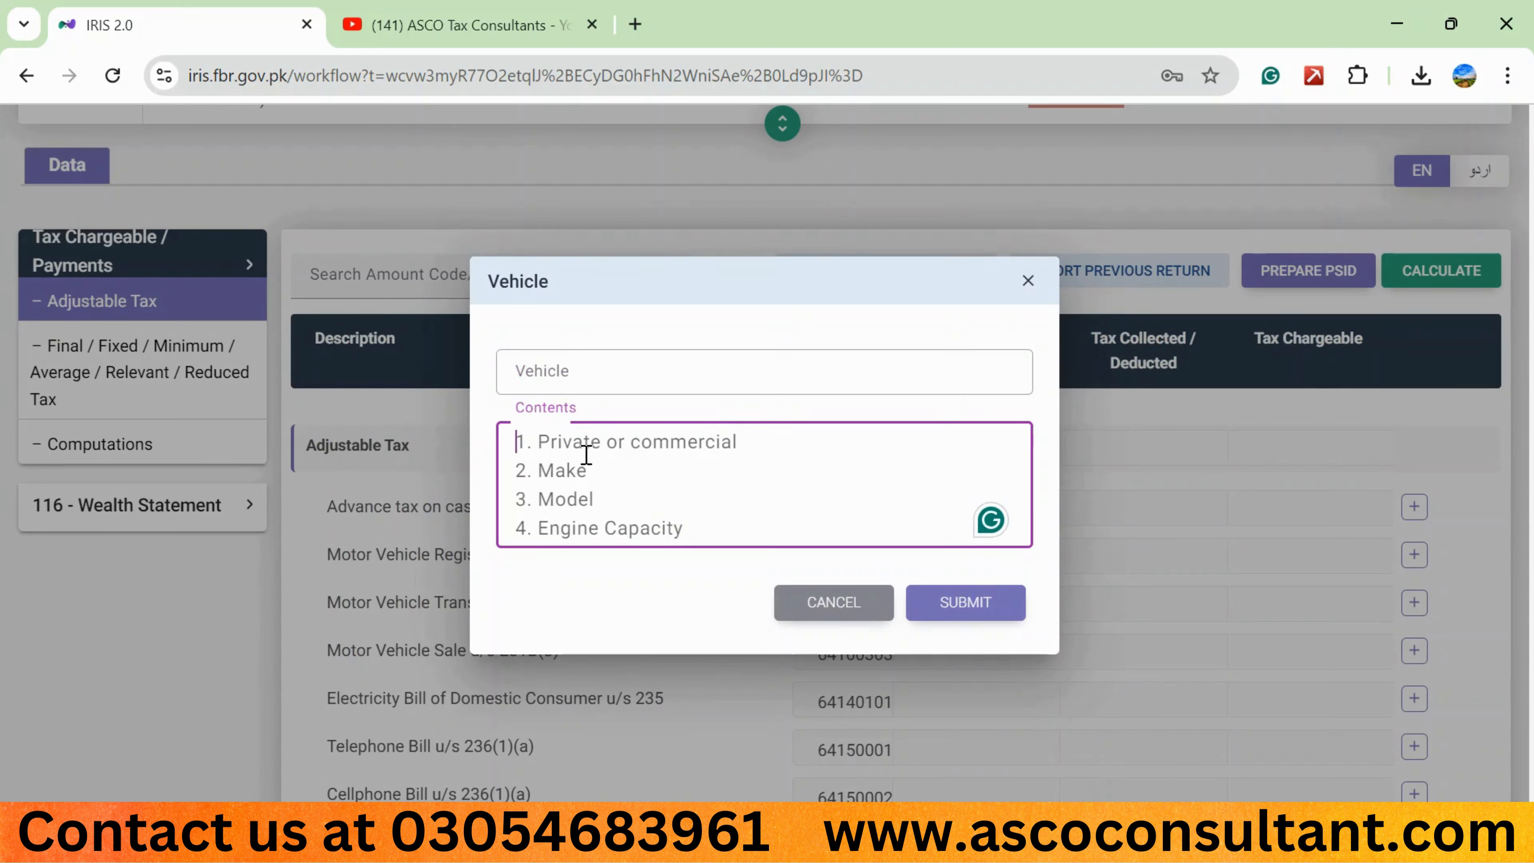
click(833, 602)
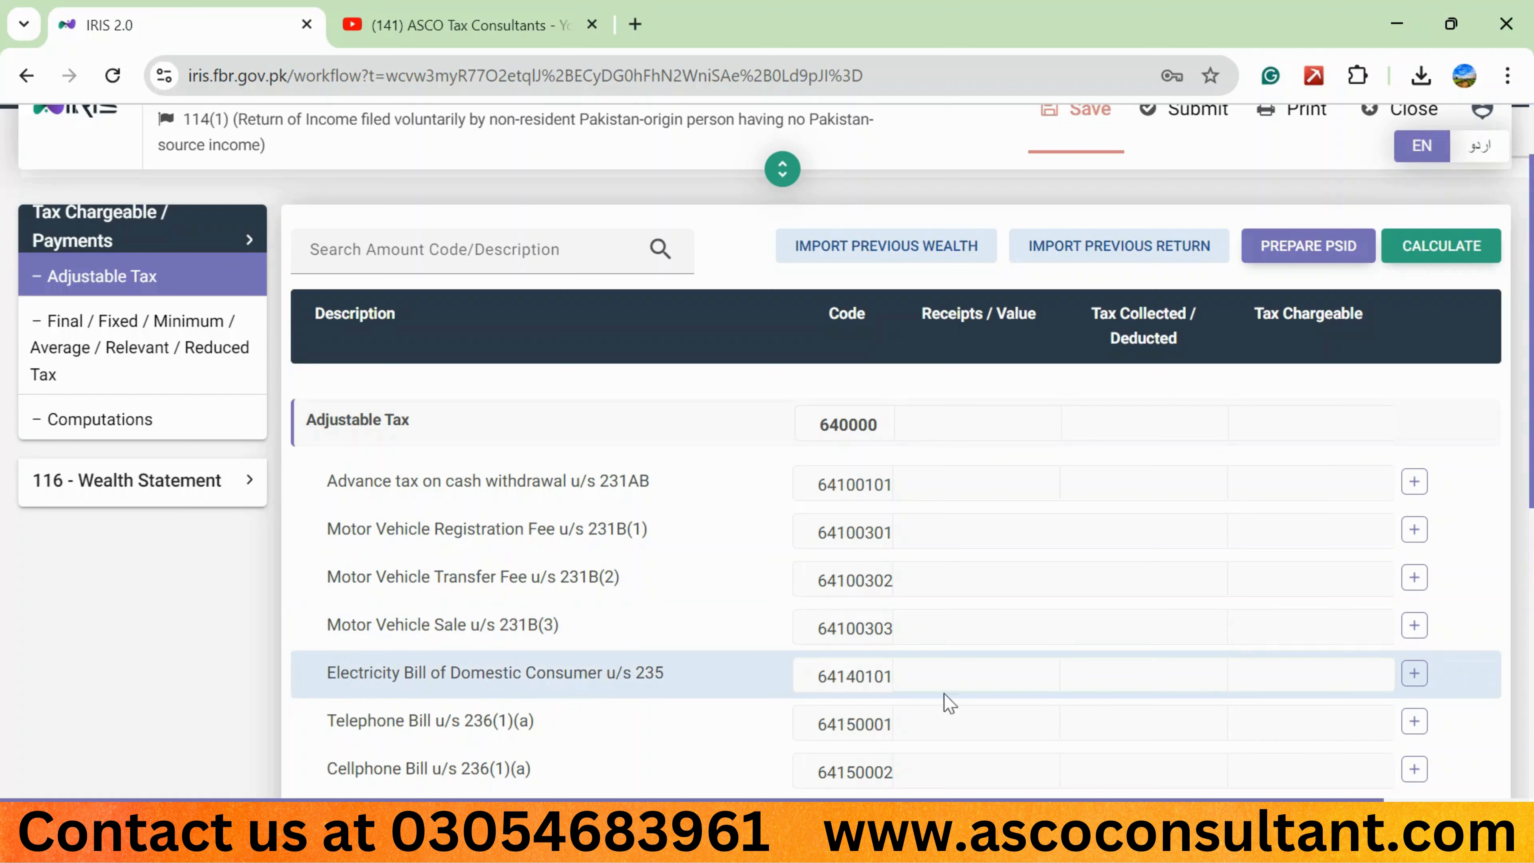
click(1414, 624)
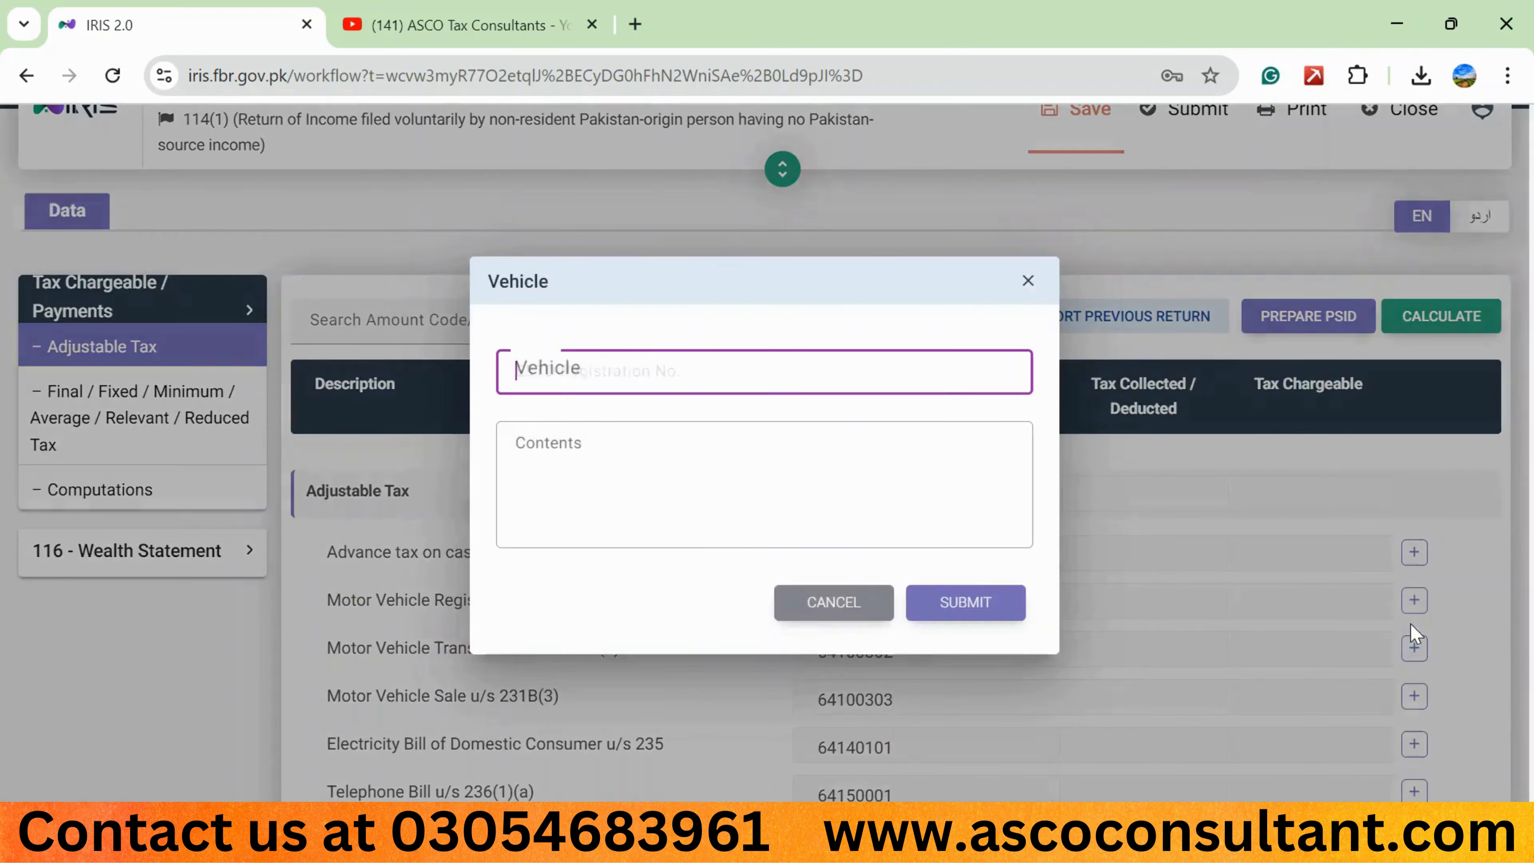
click(557, 446)
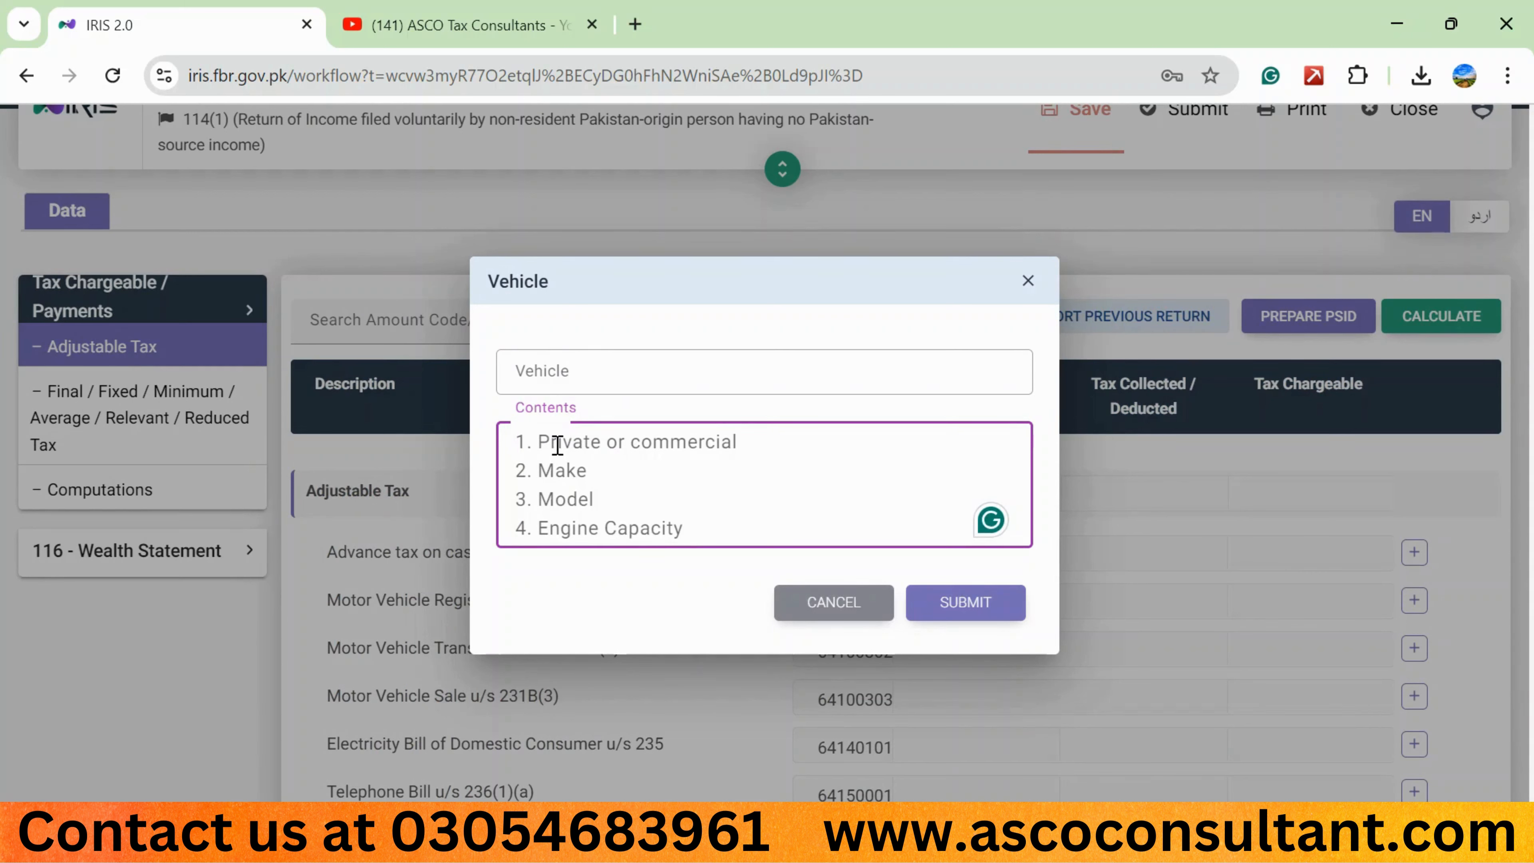
click(785, 612)
scroll(610, 538, down, 3)
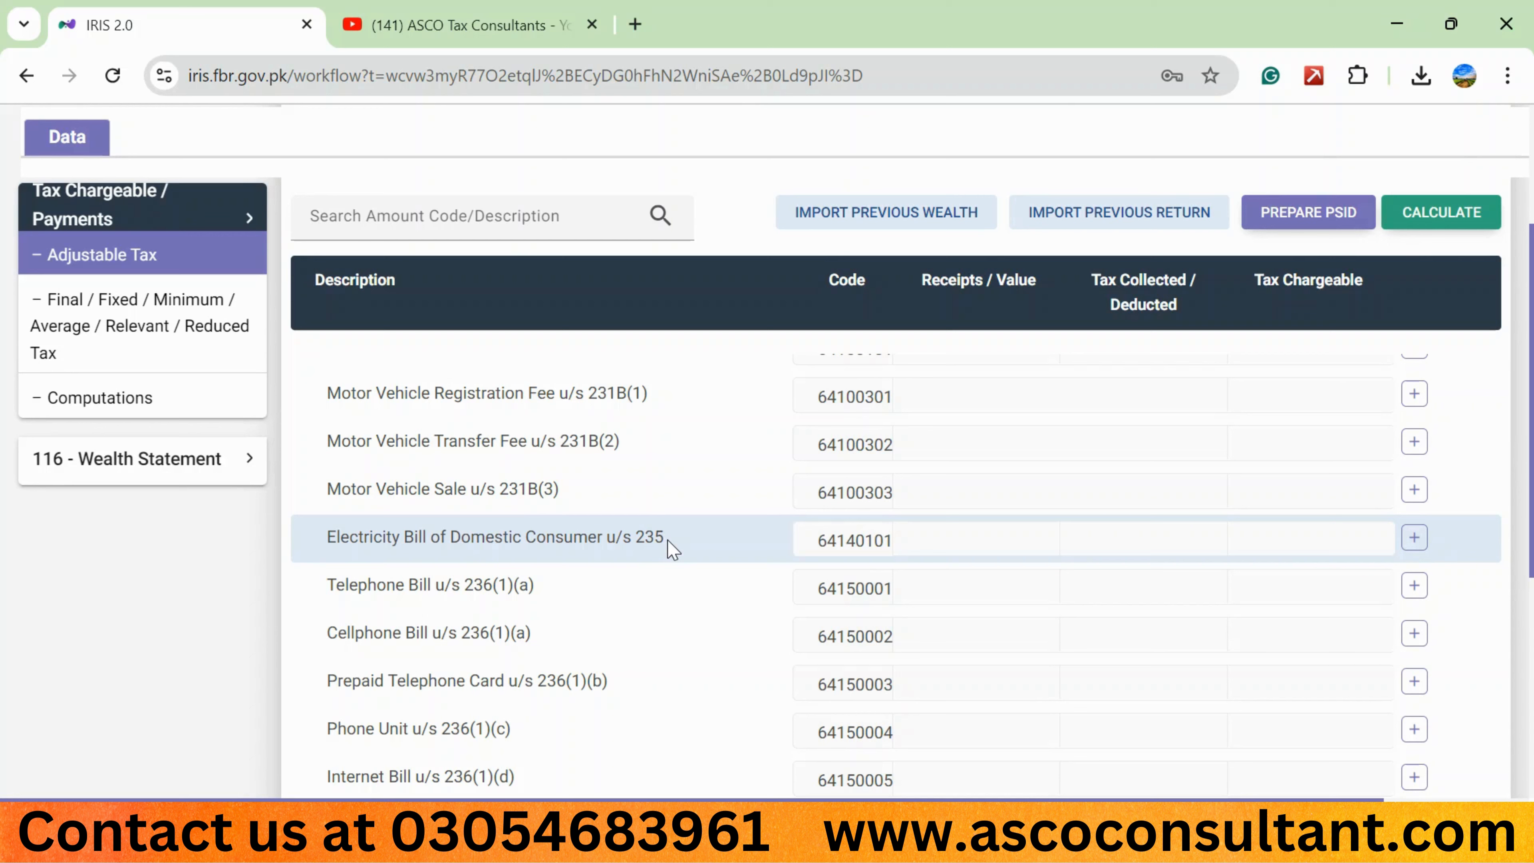
click(1414, 538)
click(580, 459)
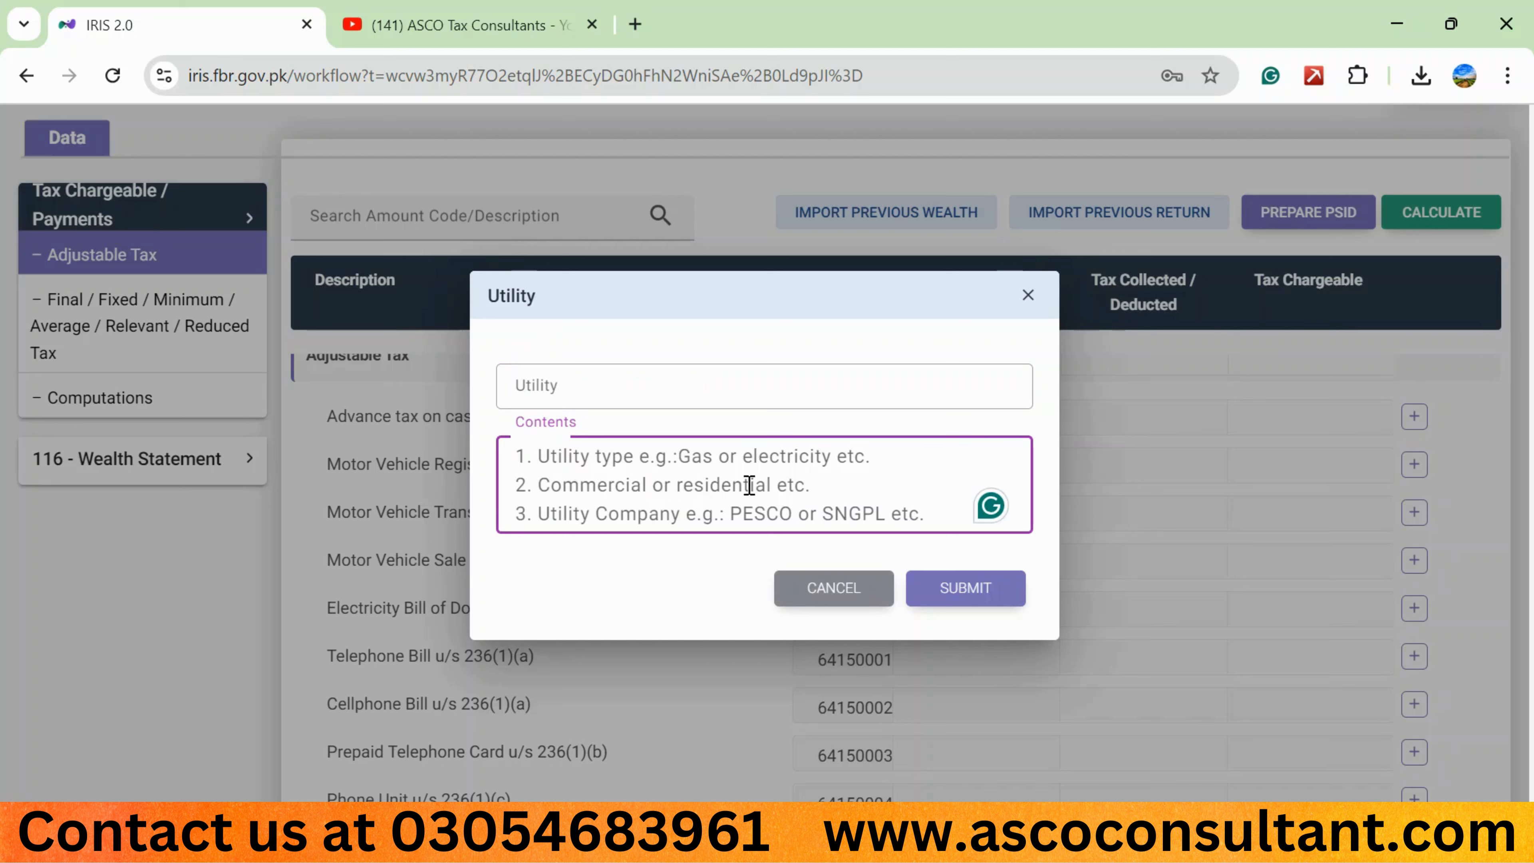
text(ele)
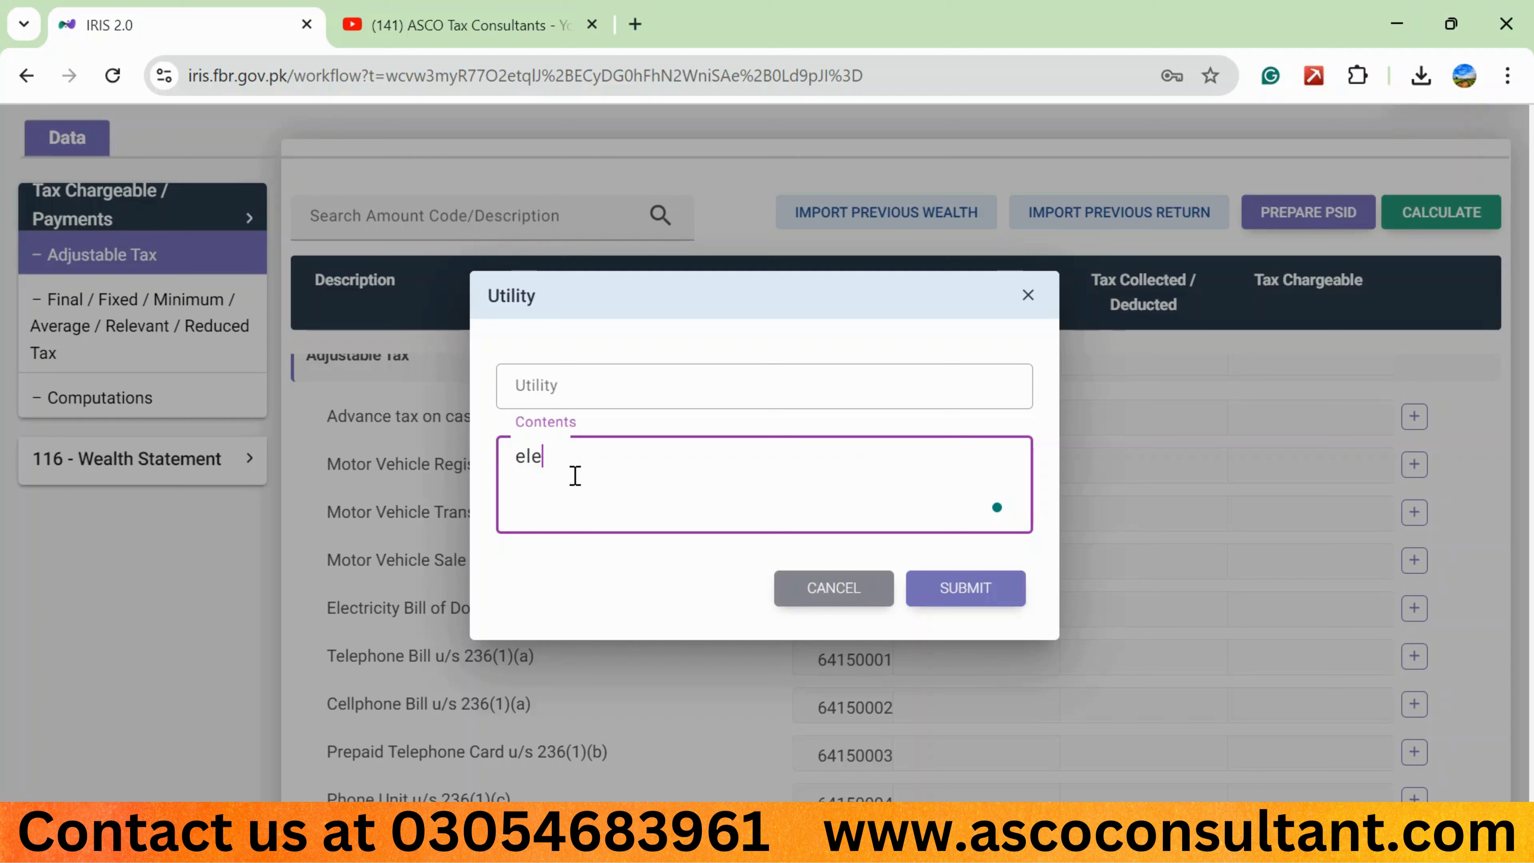
text(ctricity,)
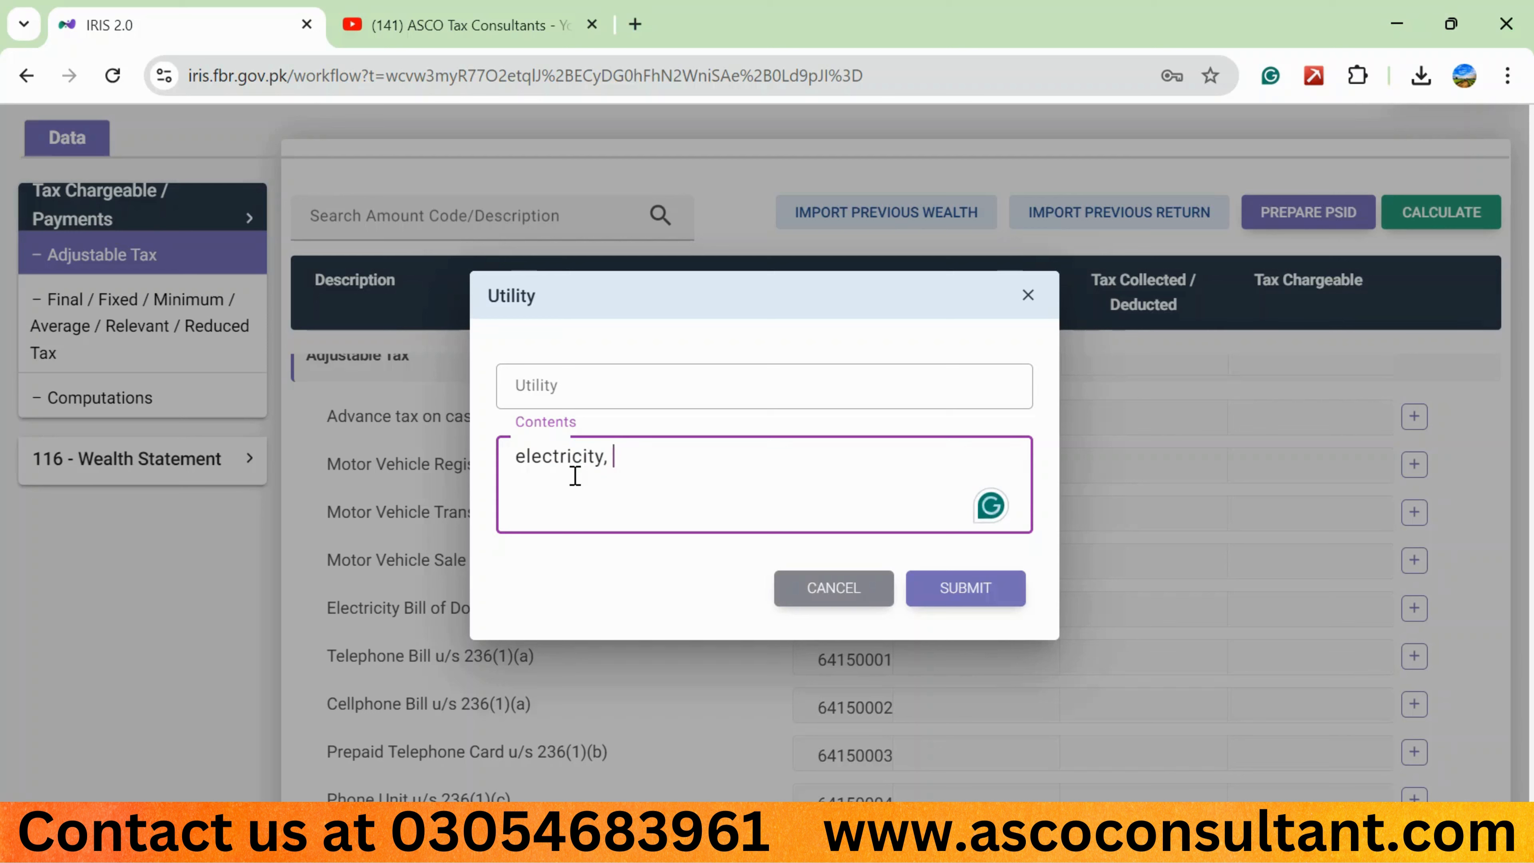
text(gepco)
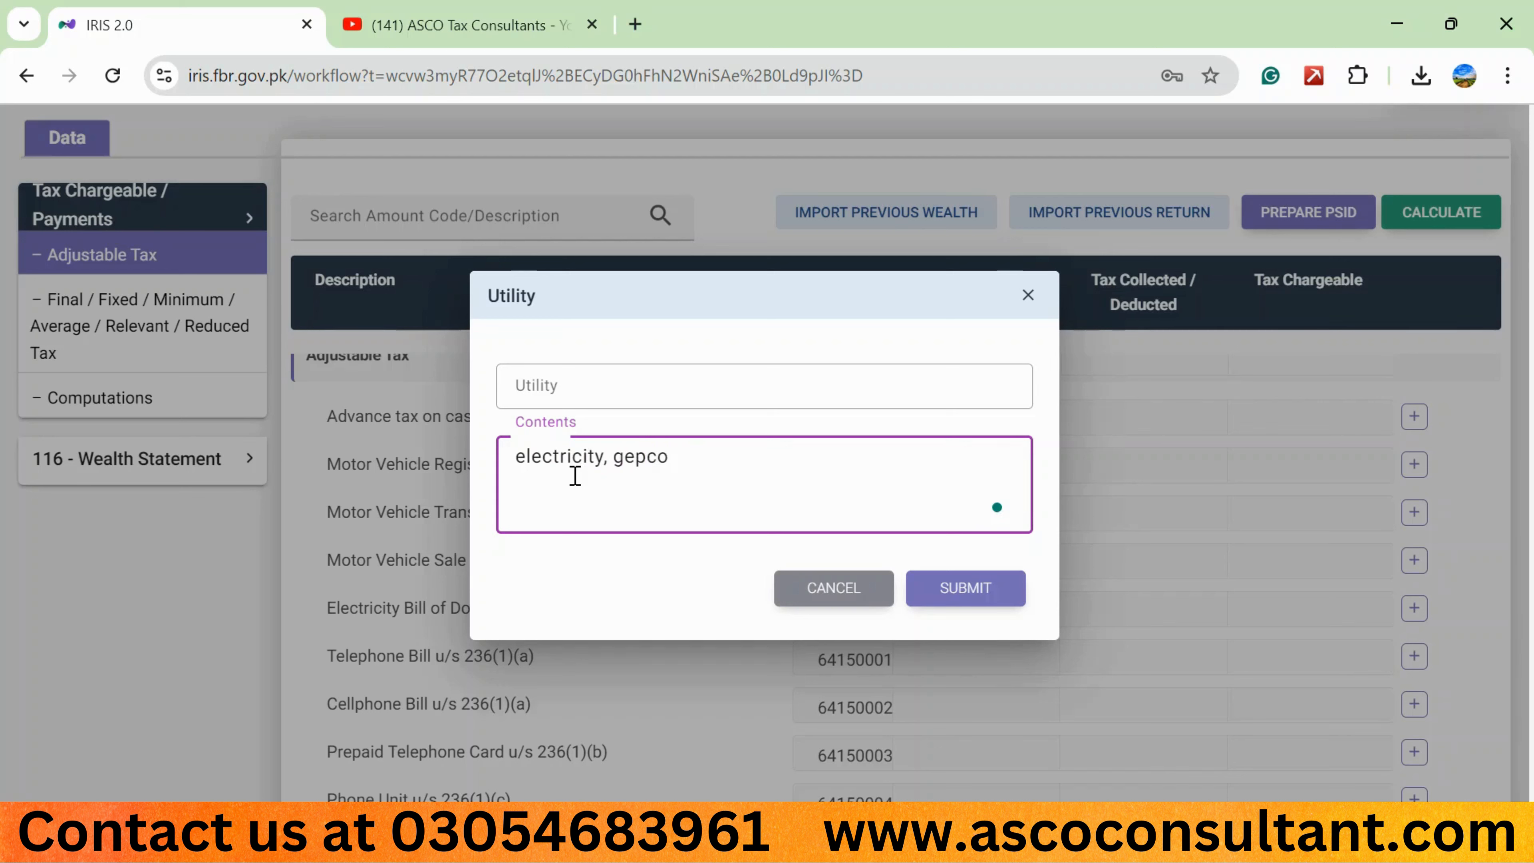
click(648, 390)
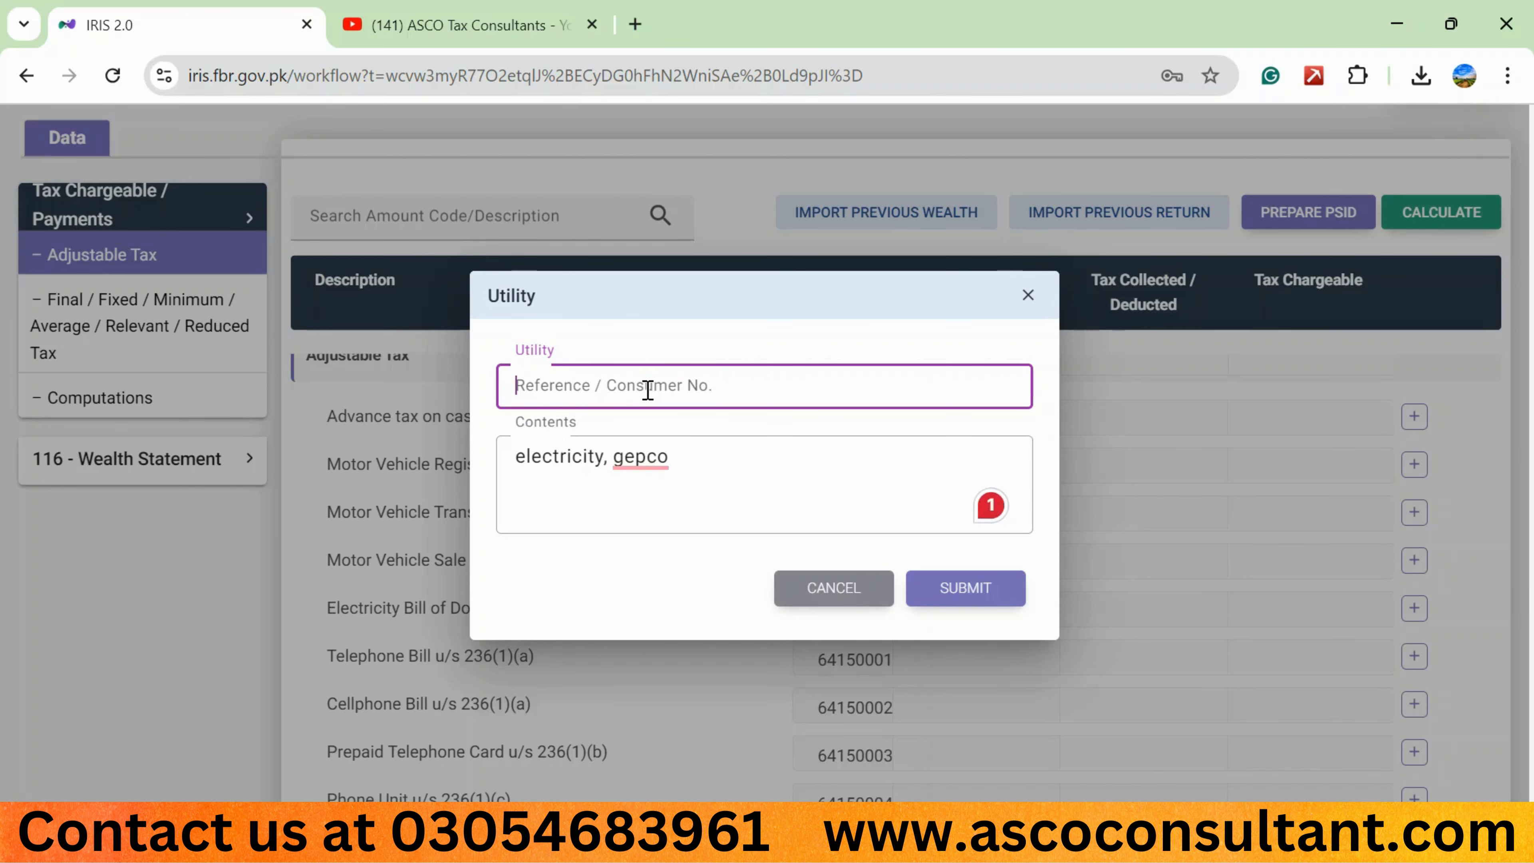
click(831, 588)
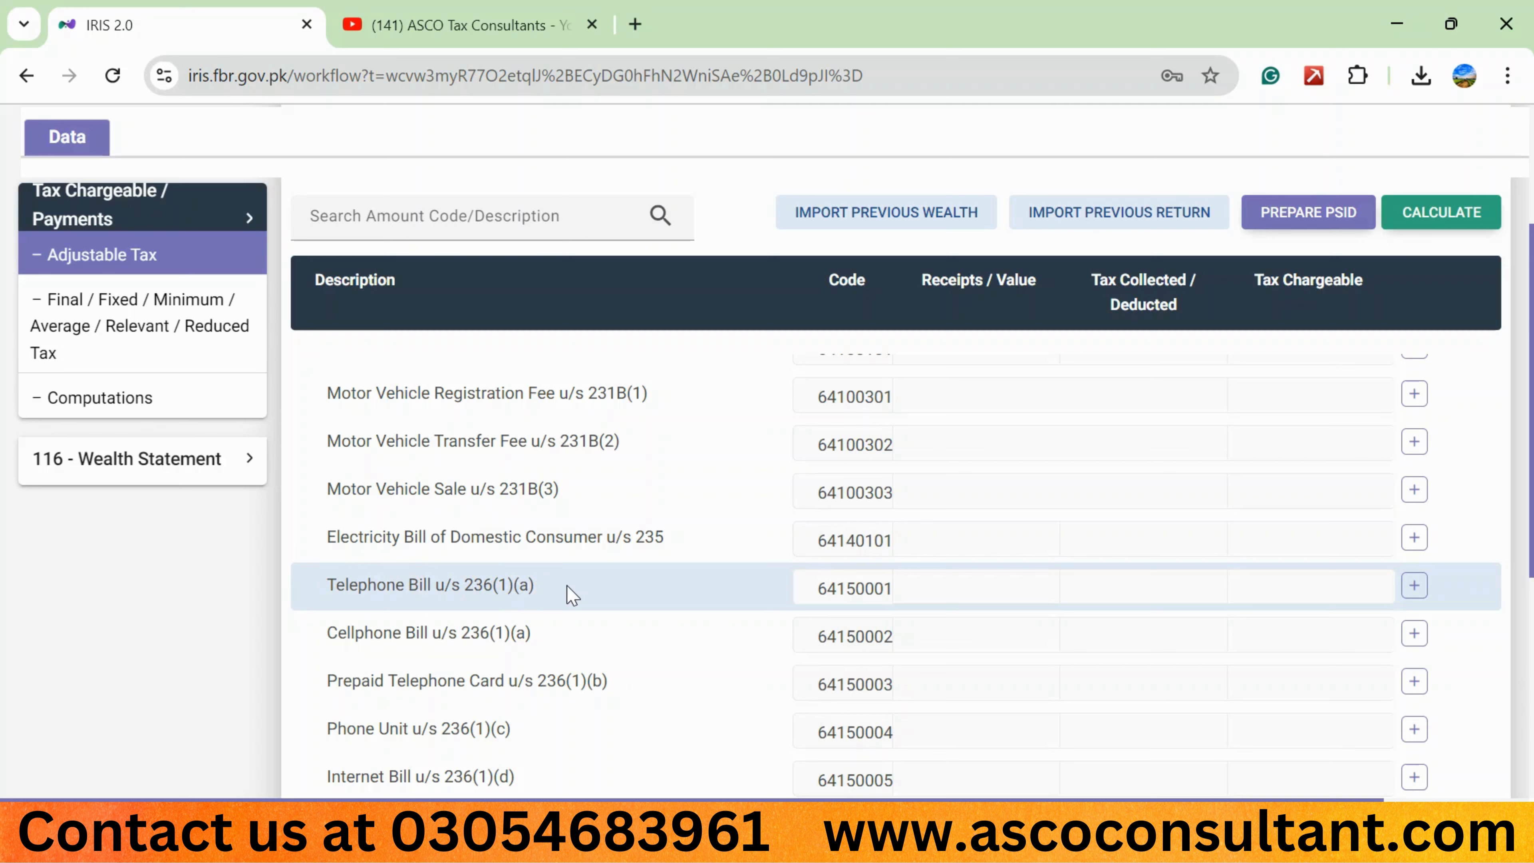
Add an entry under Telephone Bill u/s 236(1)(a) with a placeholder consumer number and the contents "telephone, ptcl".
click(1414, 584)
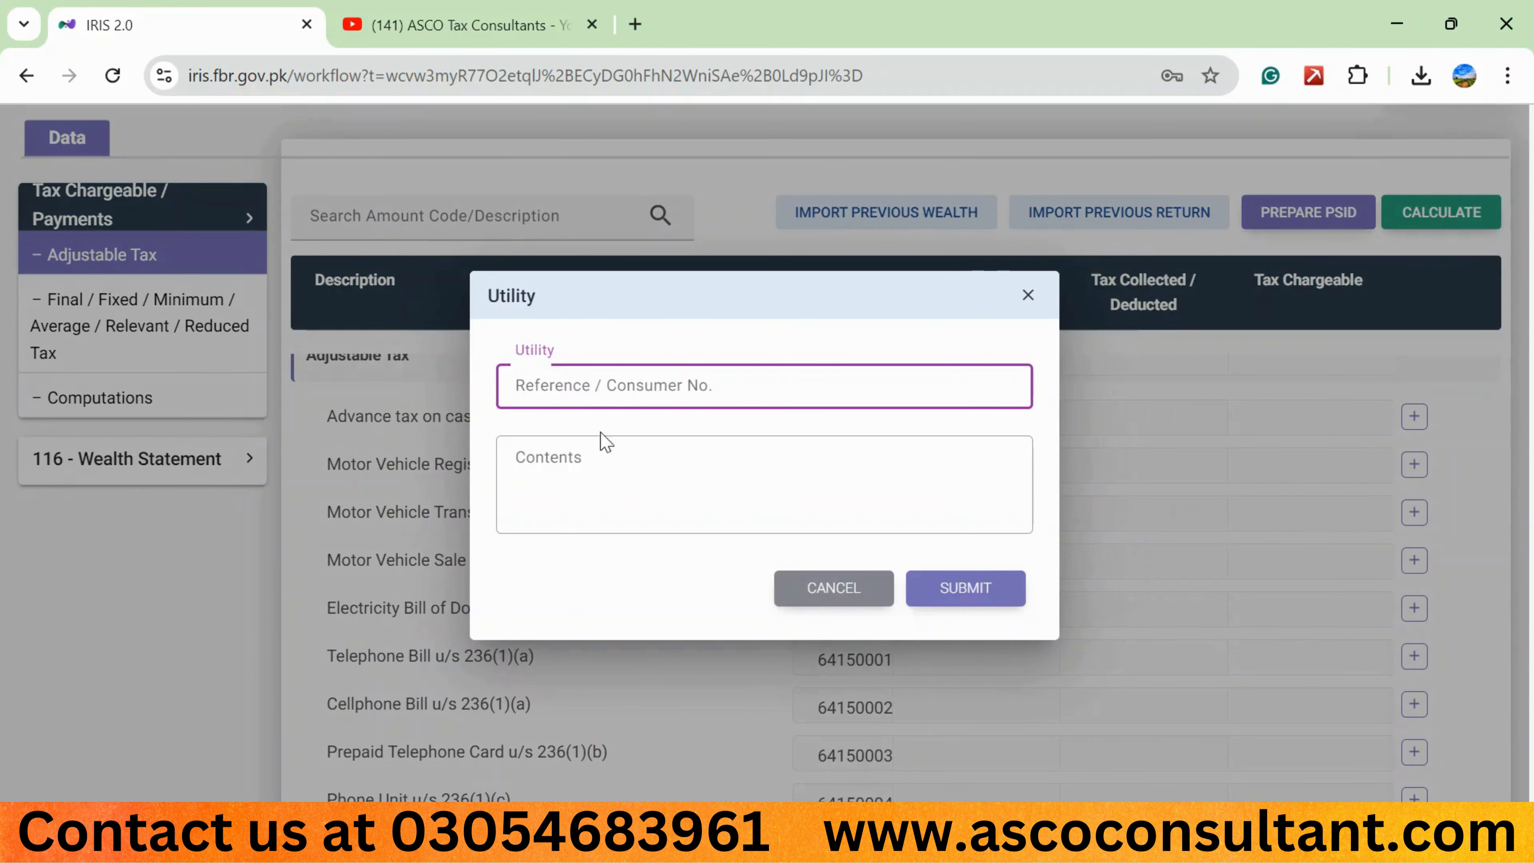
click(549, 463)
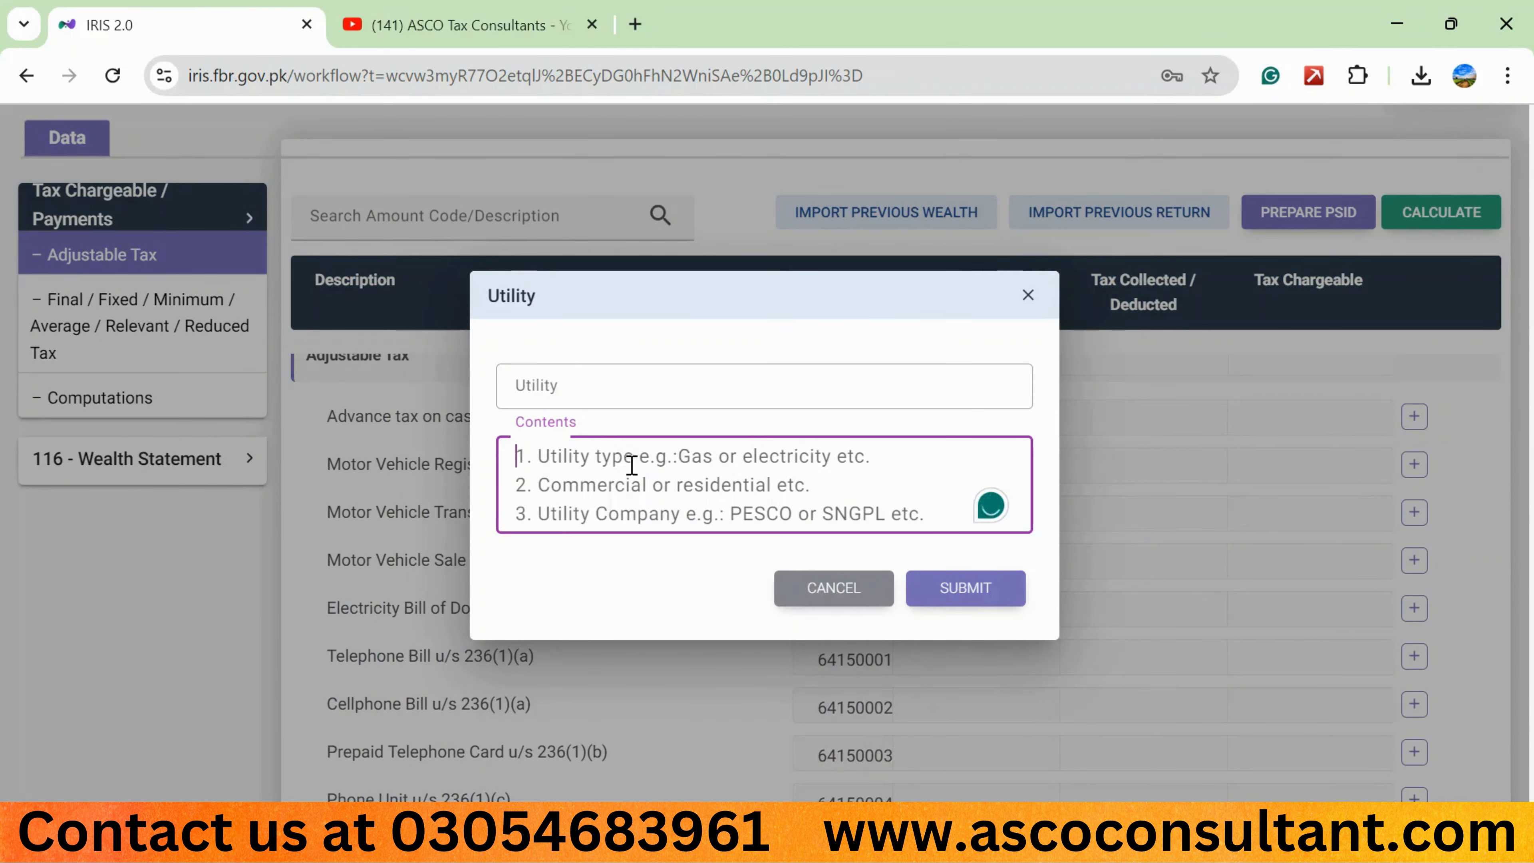
click(575, 381)
text(00000000)
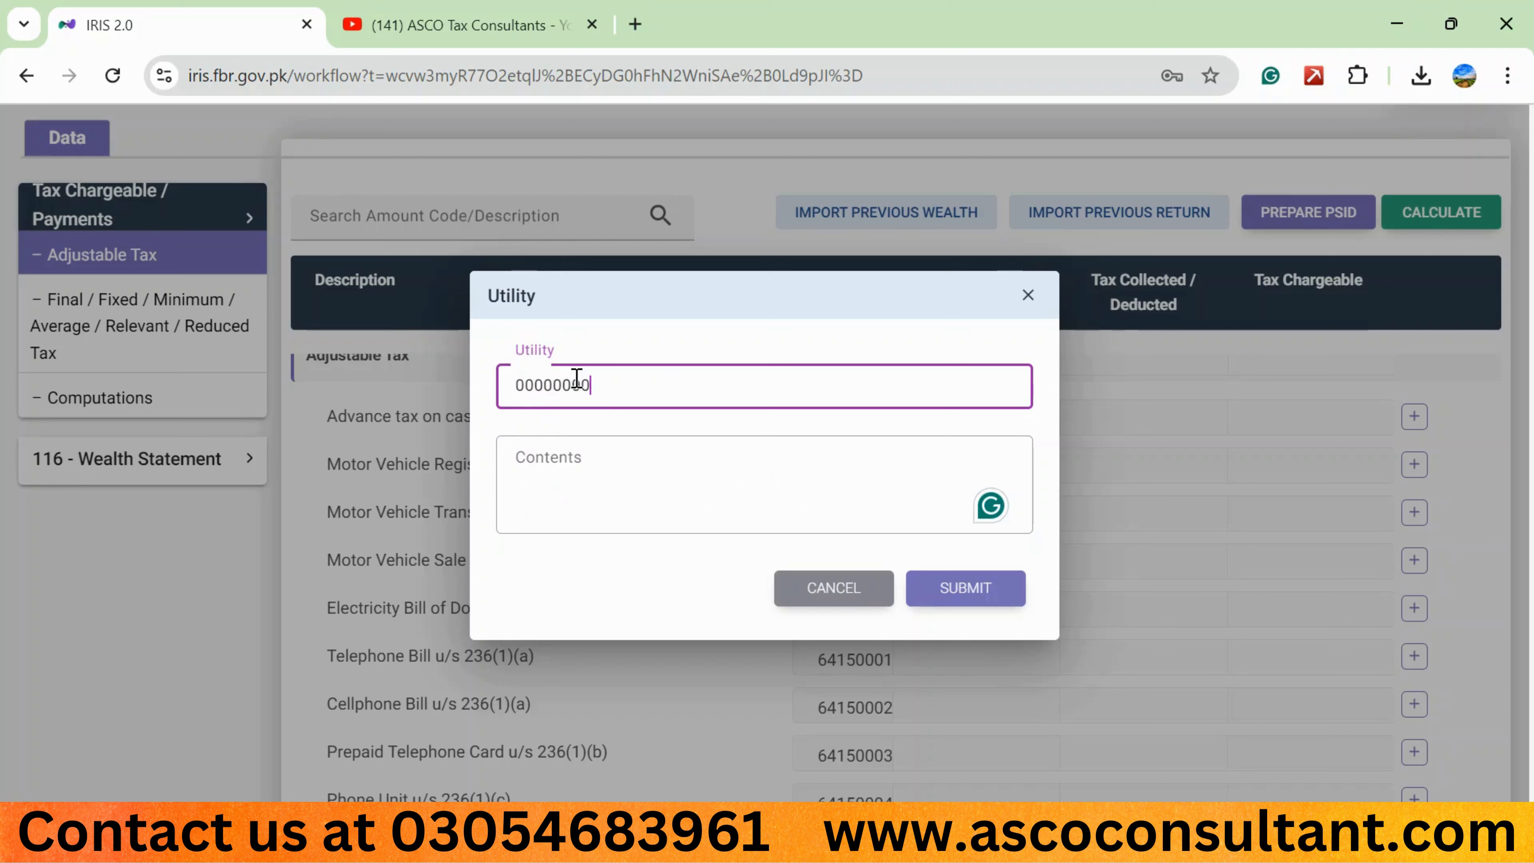
click(594, 444)
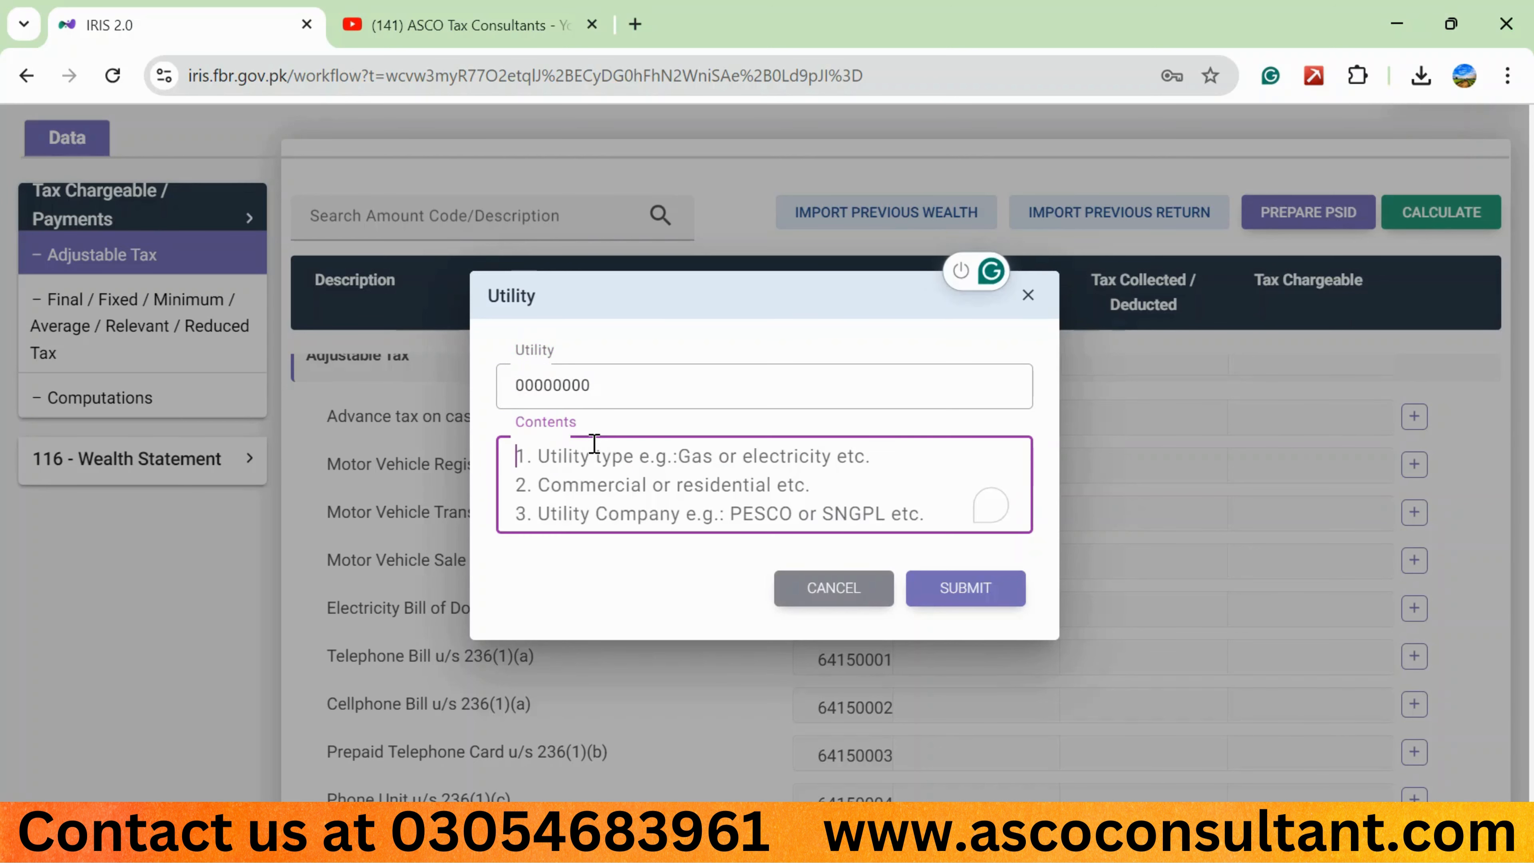
text(telepho)
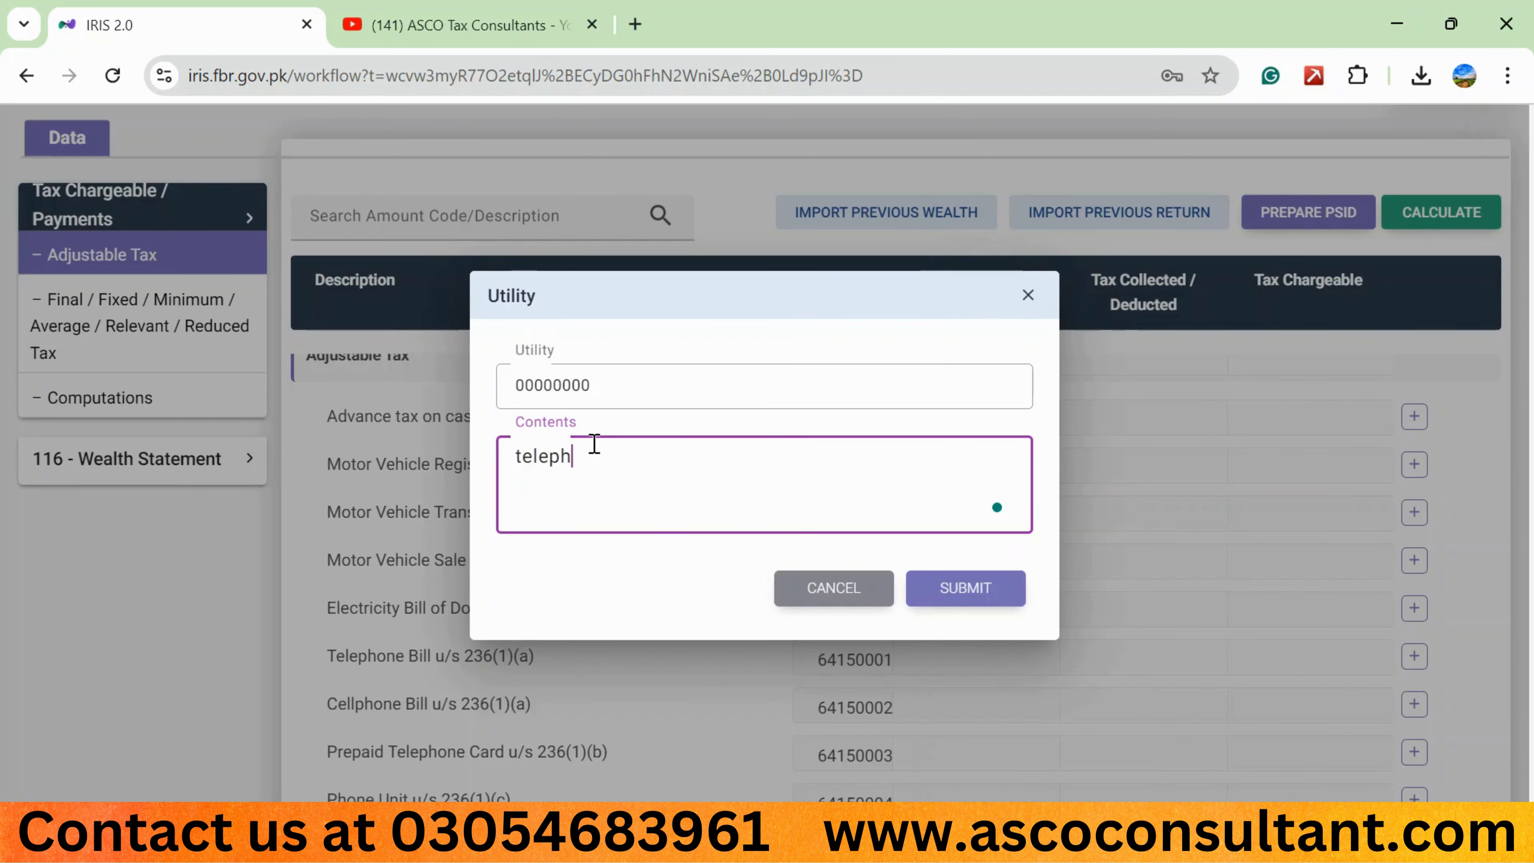
text(ne, ptcl)
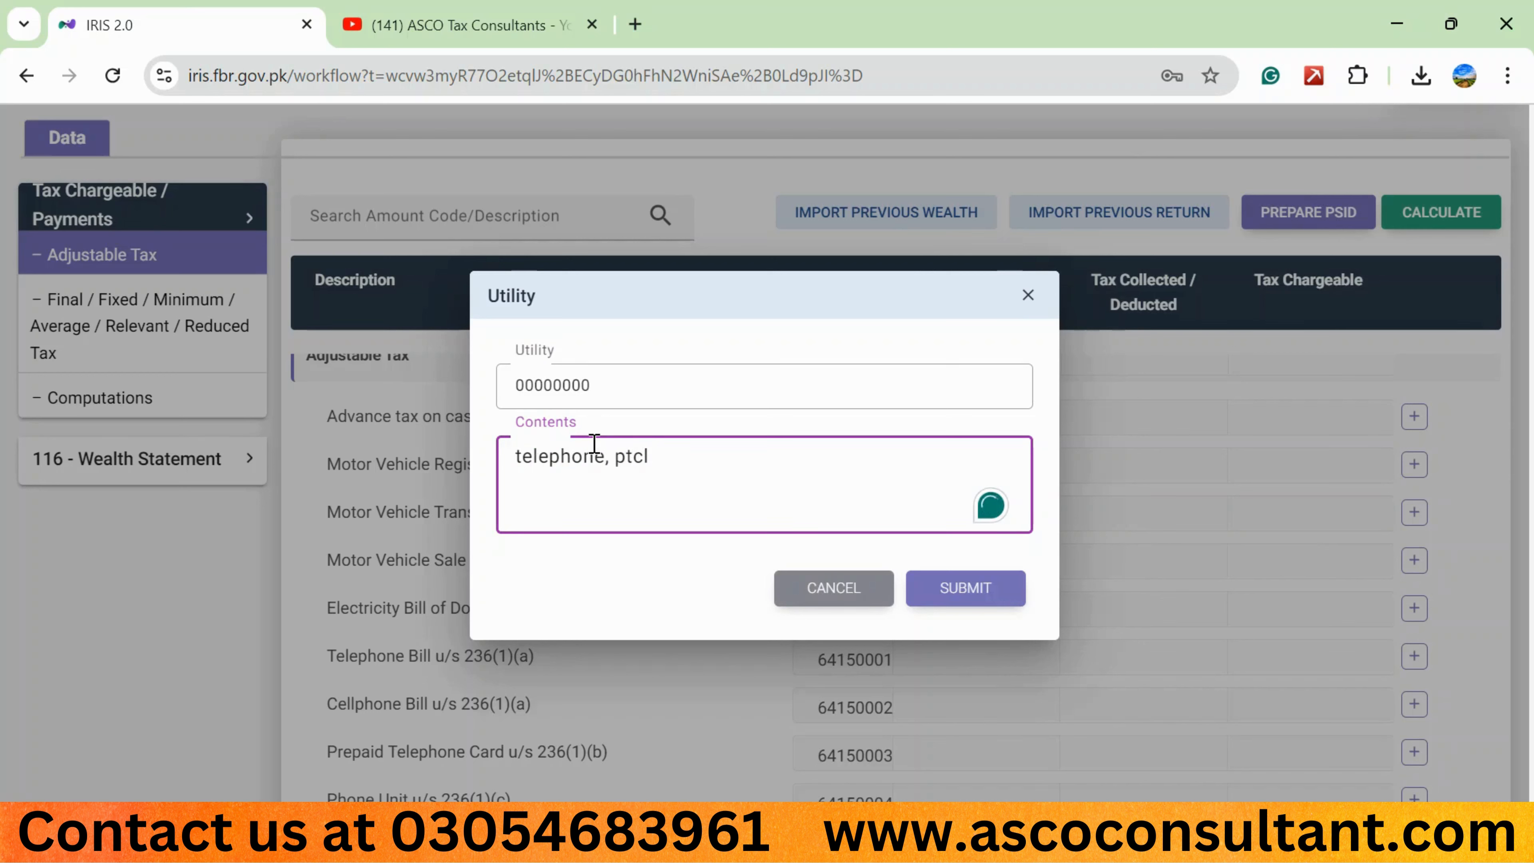
click(970, 599)
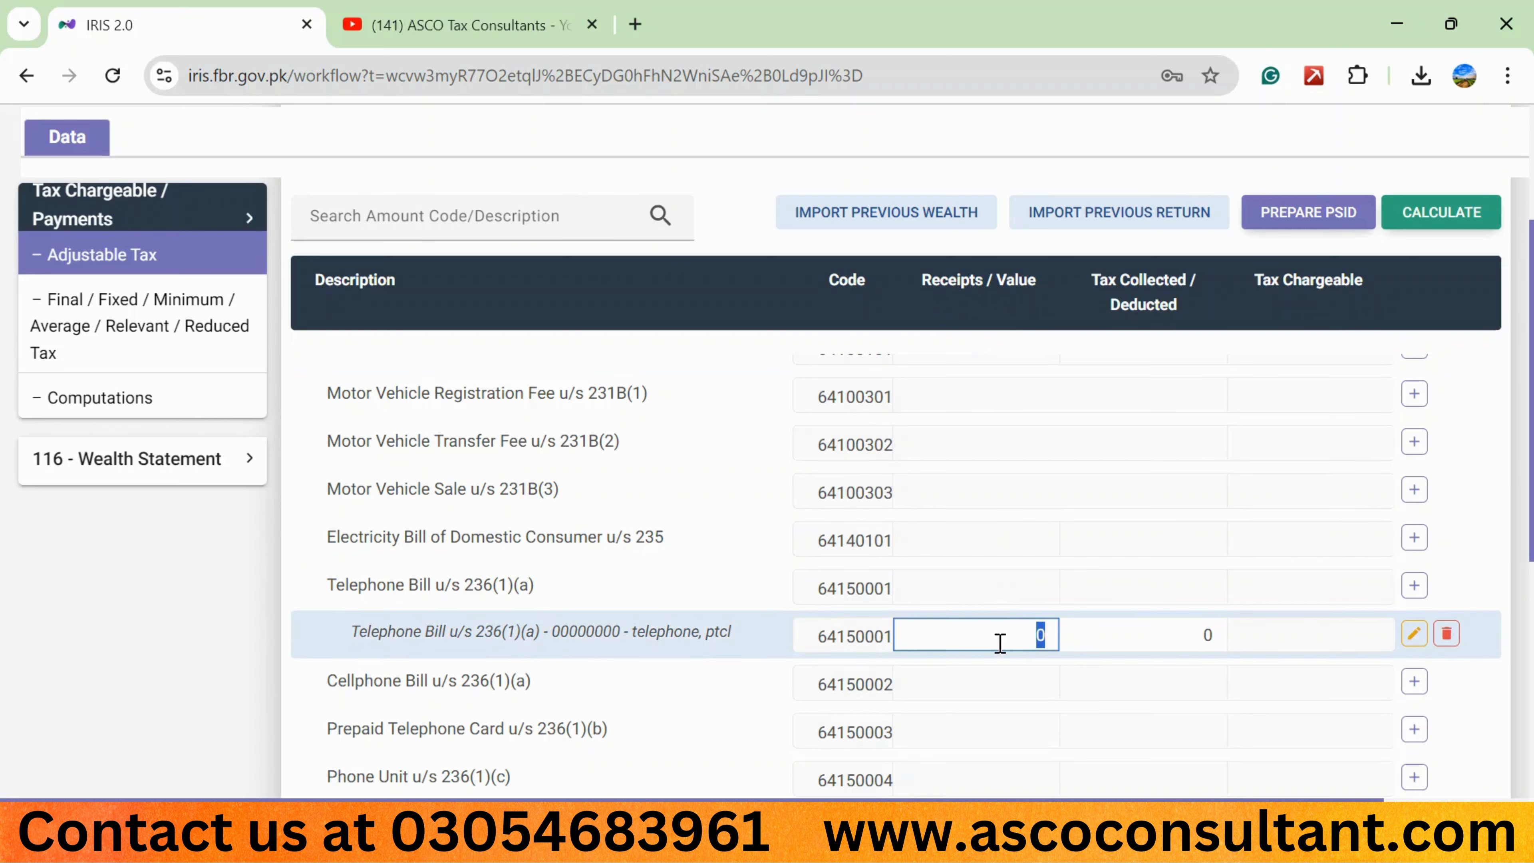
Set the telephone bill entry's receipts to 150,000 and tax deducted to 1,500, and calculate the return.
text(1500000)
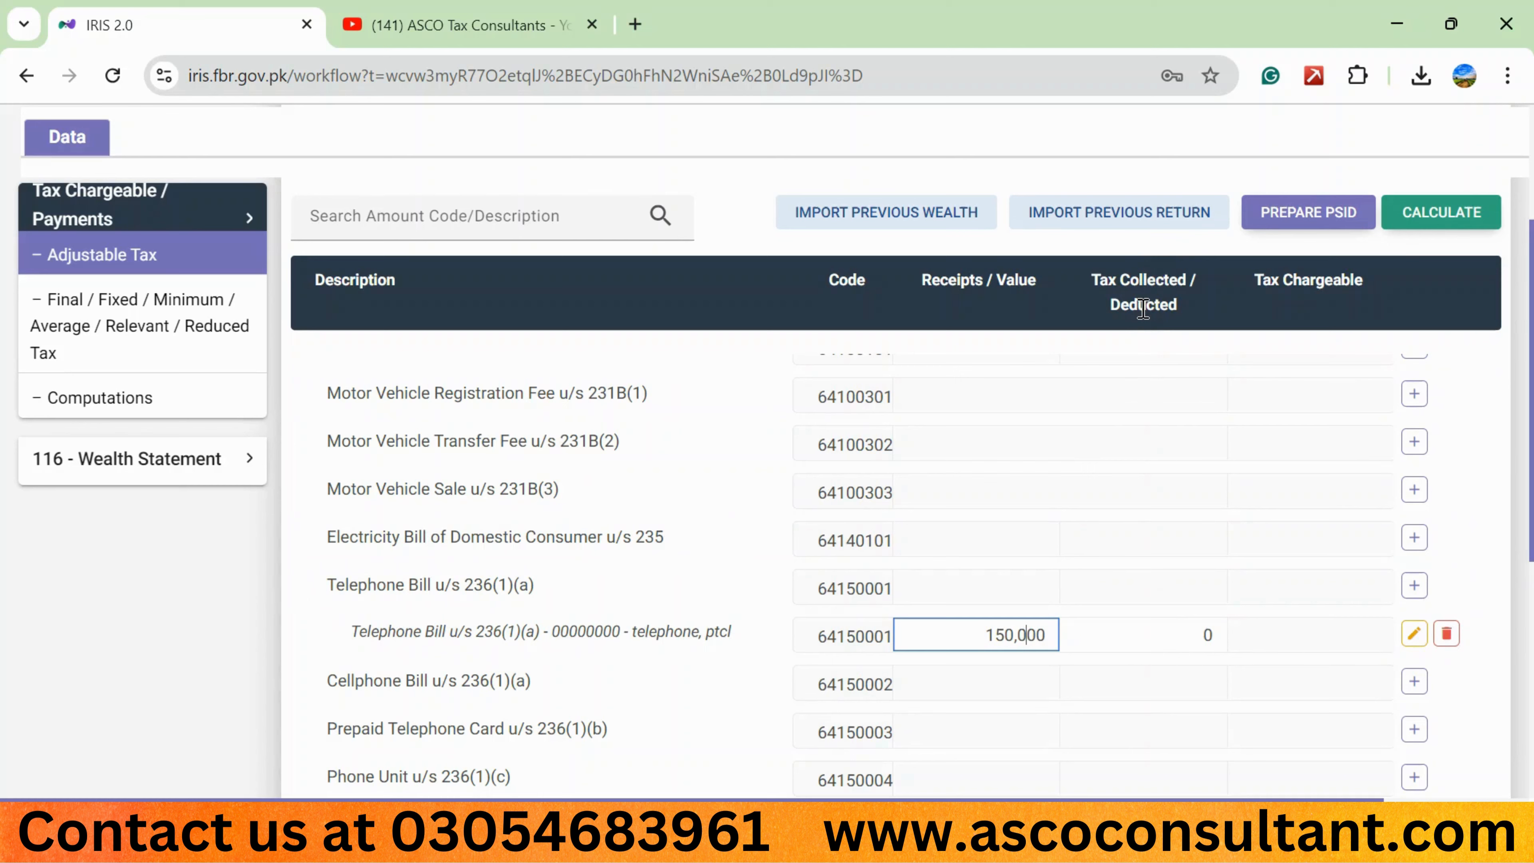
click(1165, 642)
text(1500)
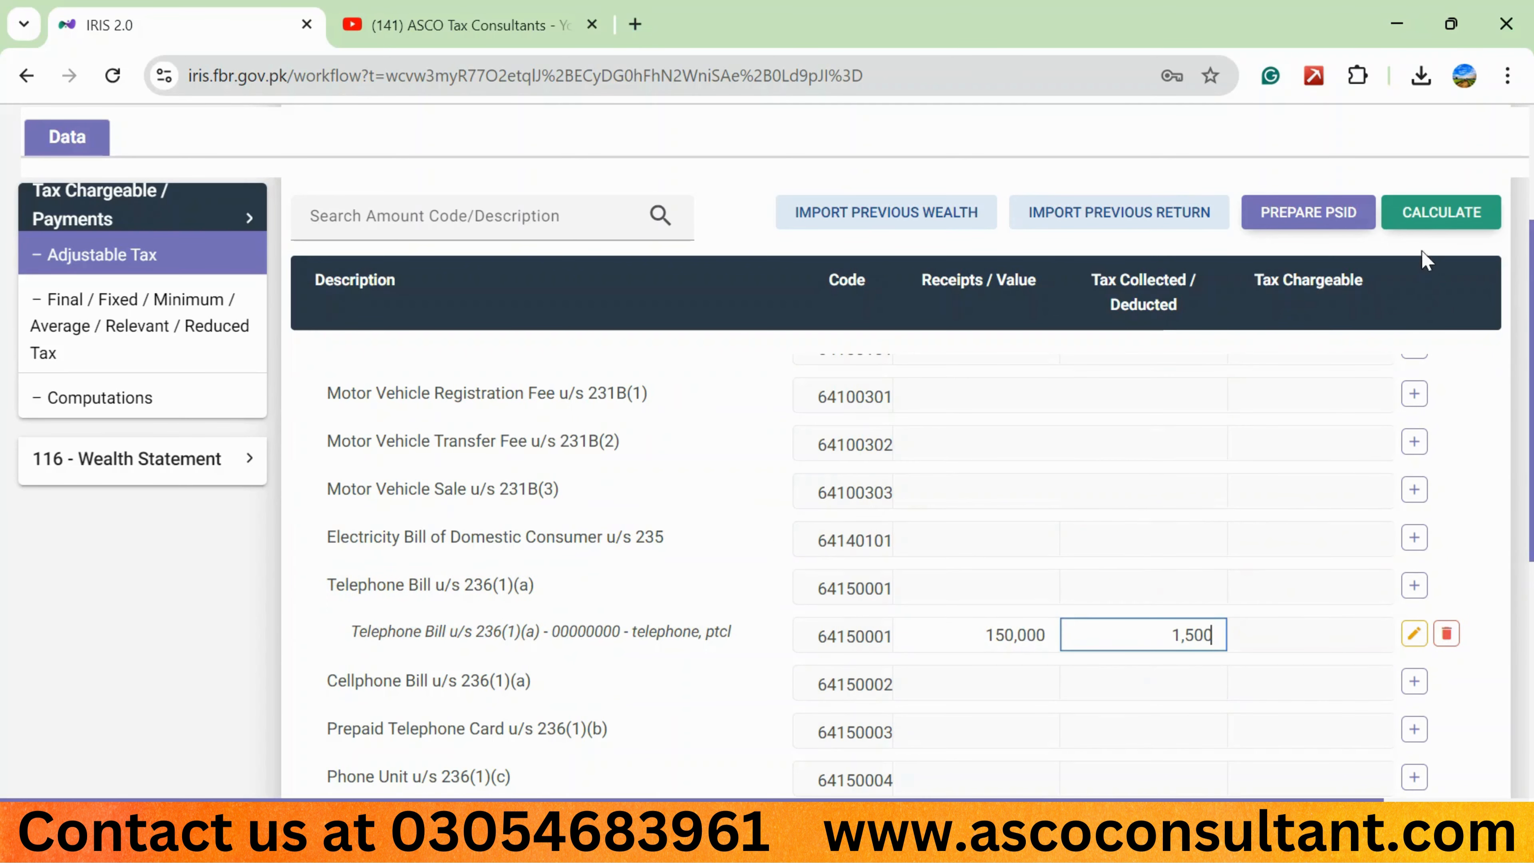
click(1434, 225)
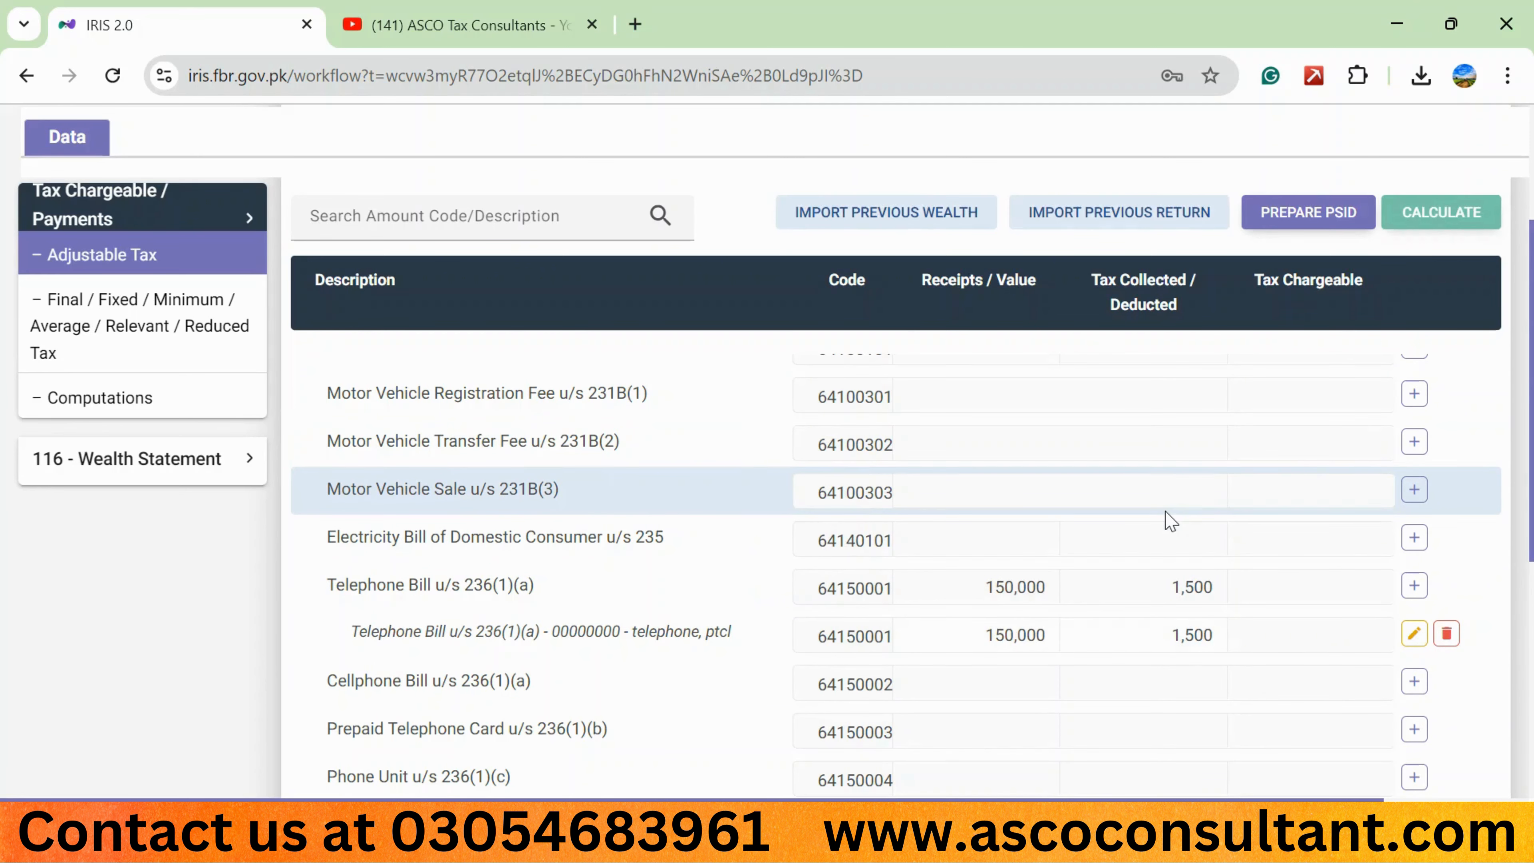
scroll(1170, 521, up, 2)
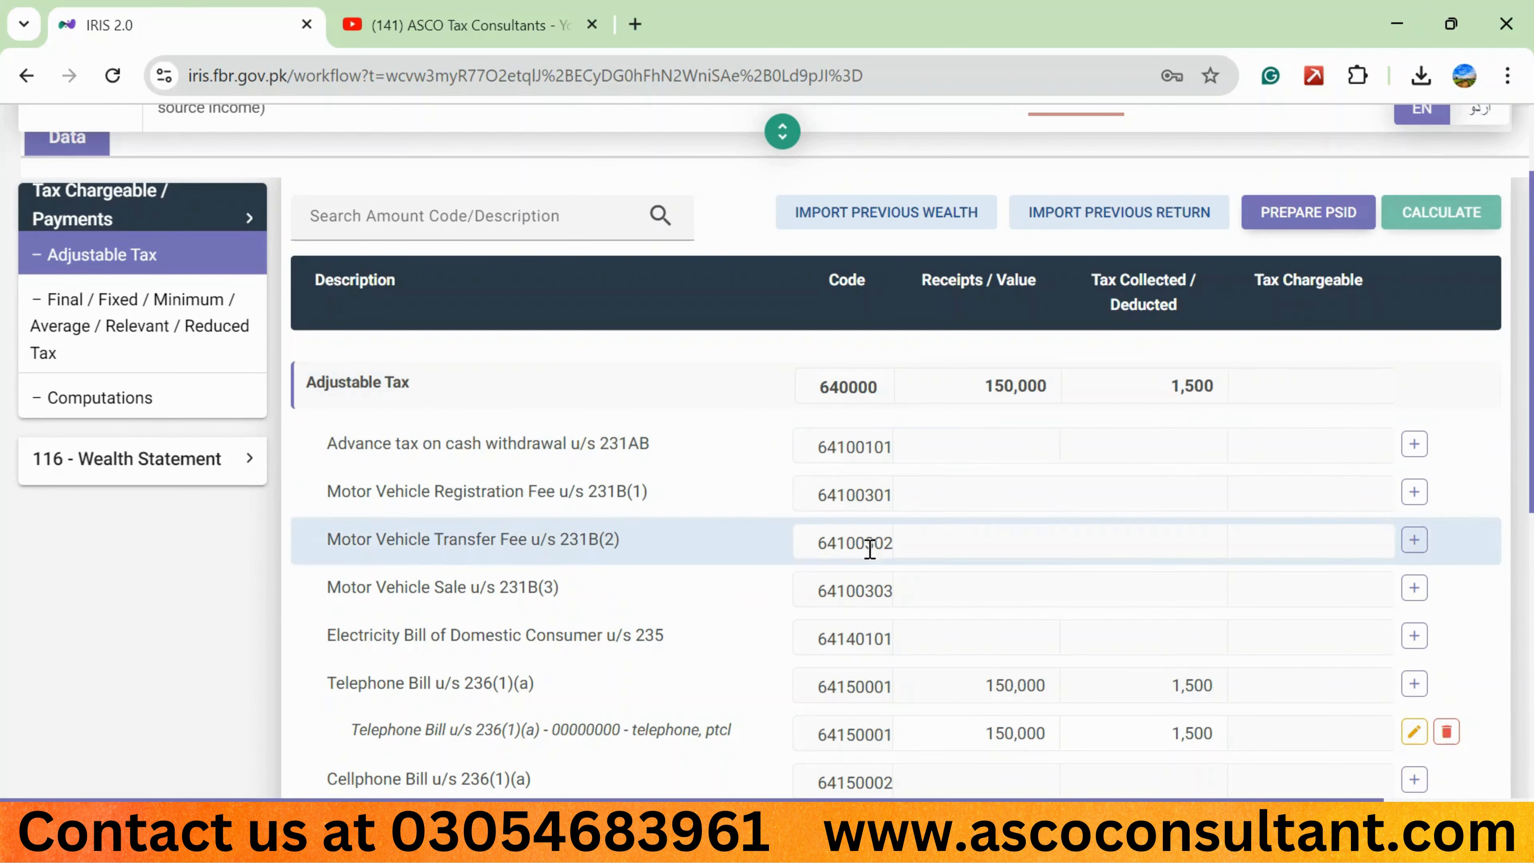
Enter receipts of 100,000 and tax deducted of 3,000 for Purchase / Transfer of Immovable Property u/s 236K, and recalculate.
scroll(1029, 363, down, 6)
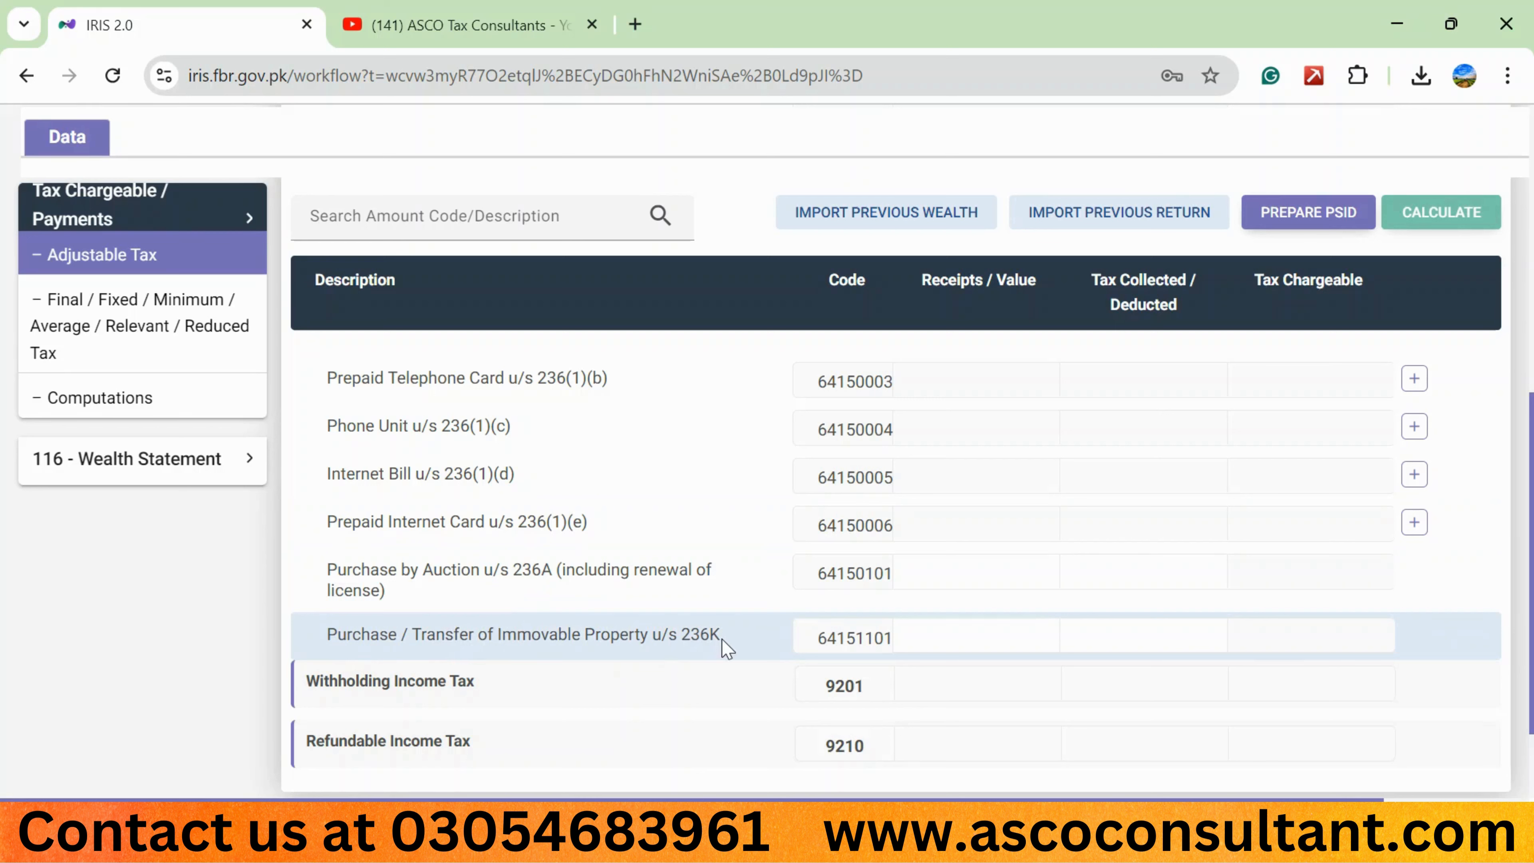
click(935, 635)
text(100000)
key(Tab)
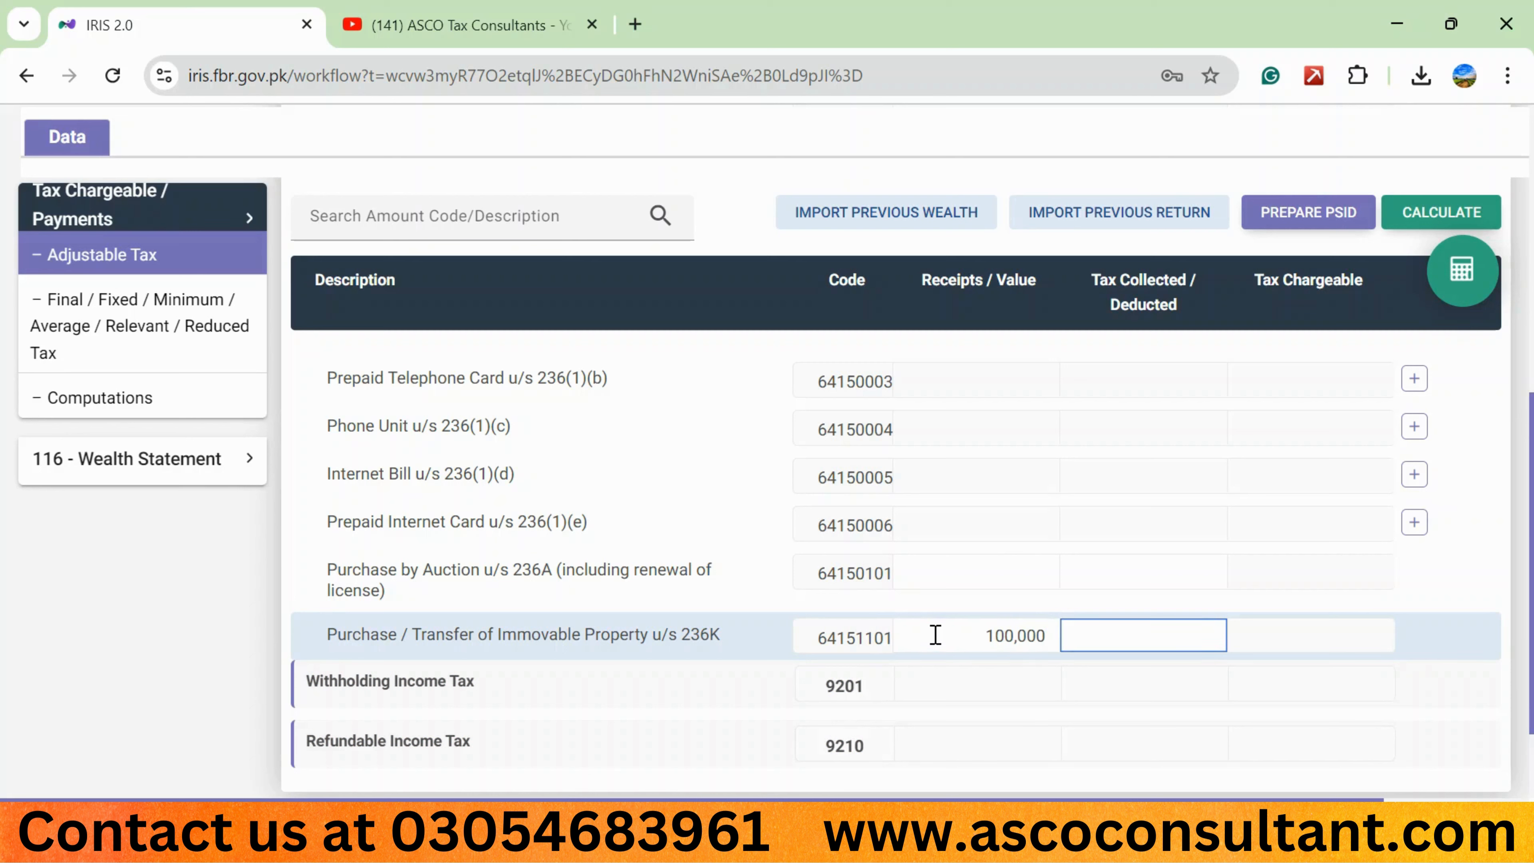
text(3,000)
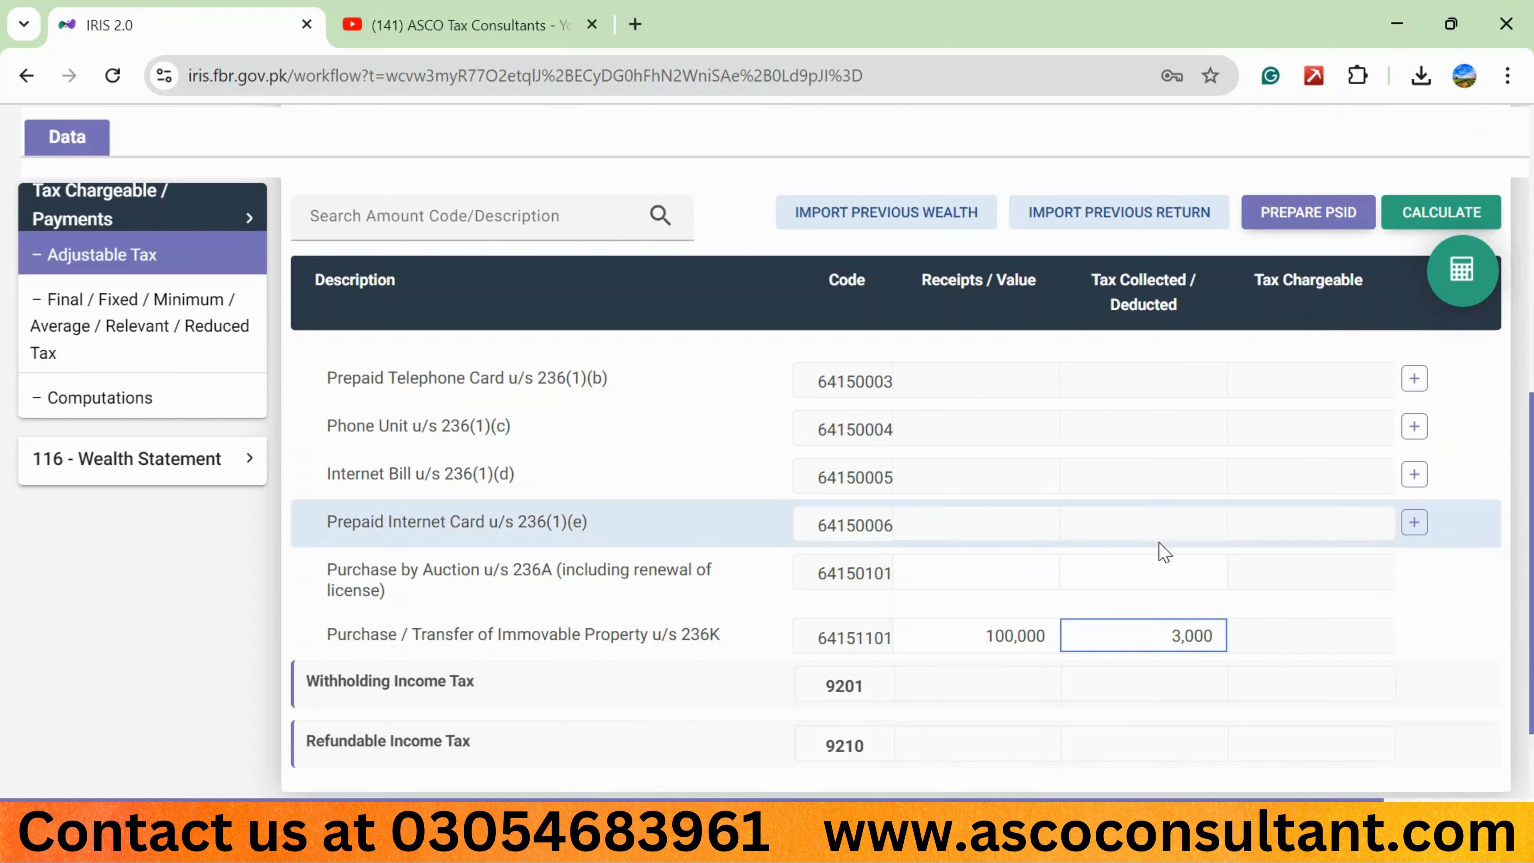
click(1435, 212)
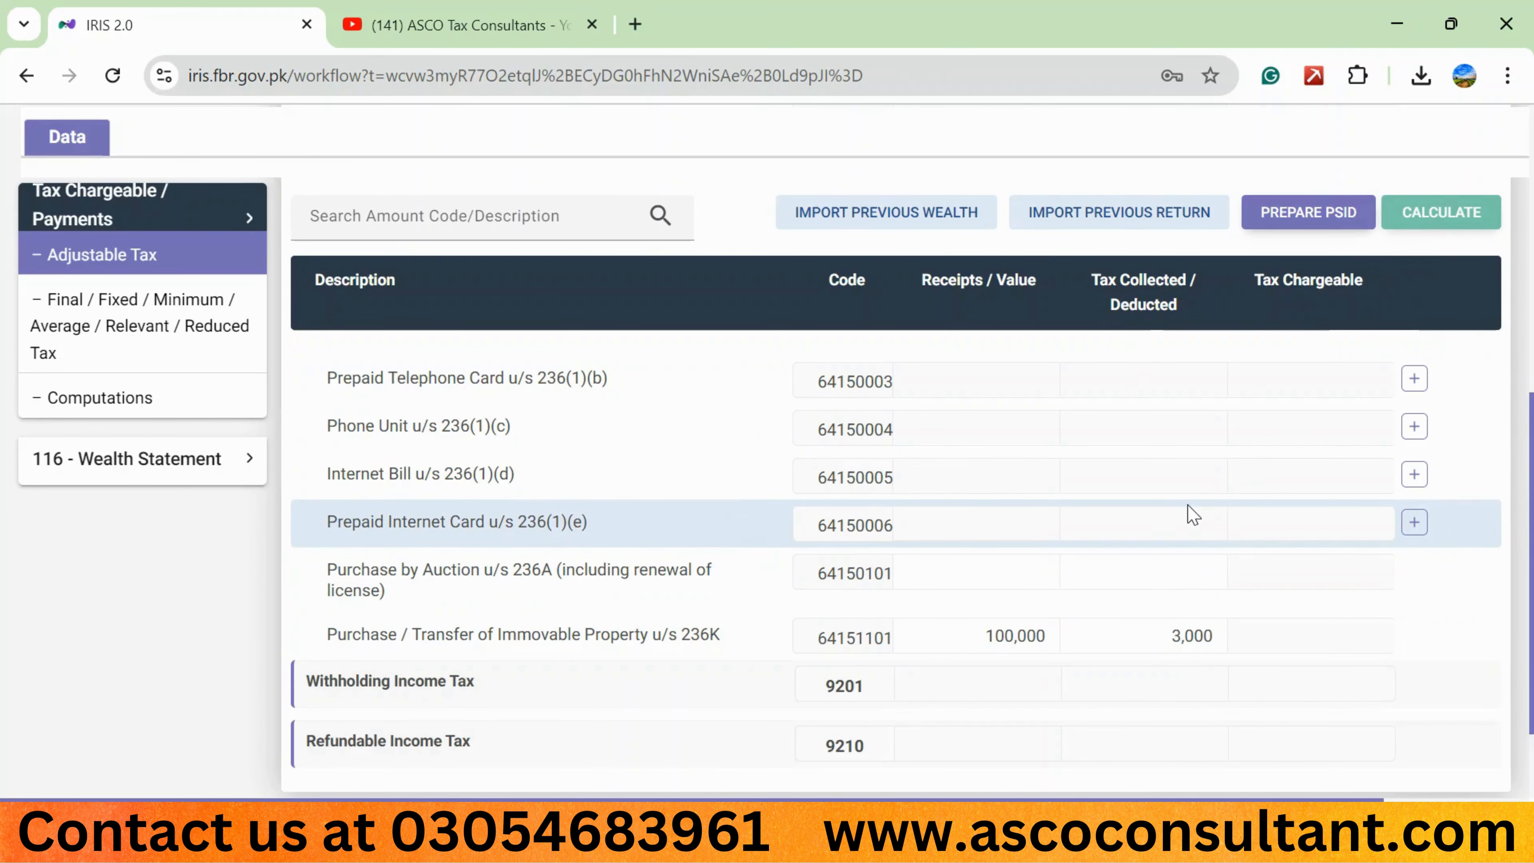
Check the Adjustable Tax totals for receipts and tax deducted against the individual entries below them.
scroll(1193, 515, up, 3)
scroll(1004, 651, up, 5)
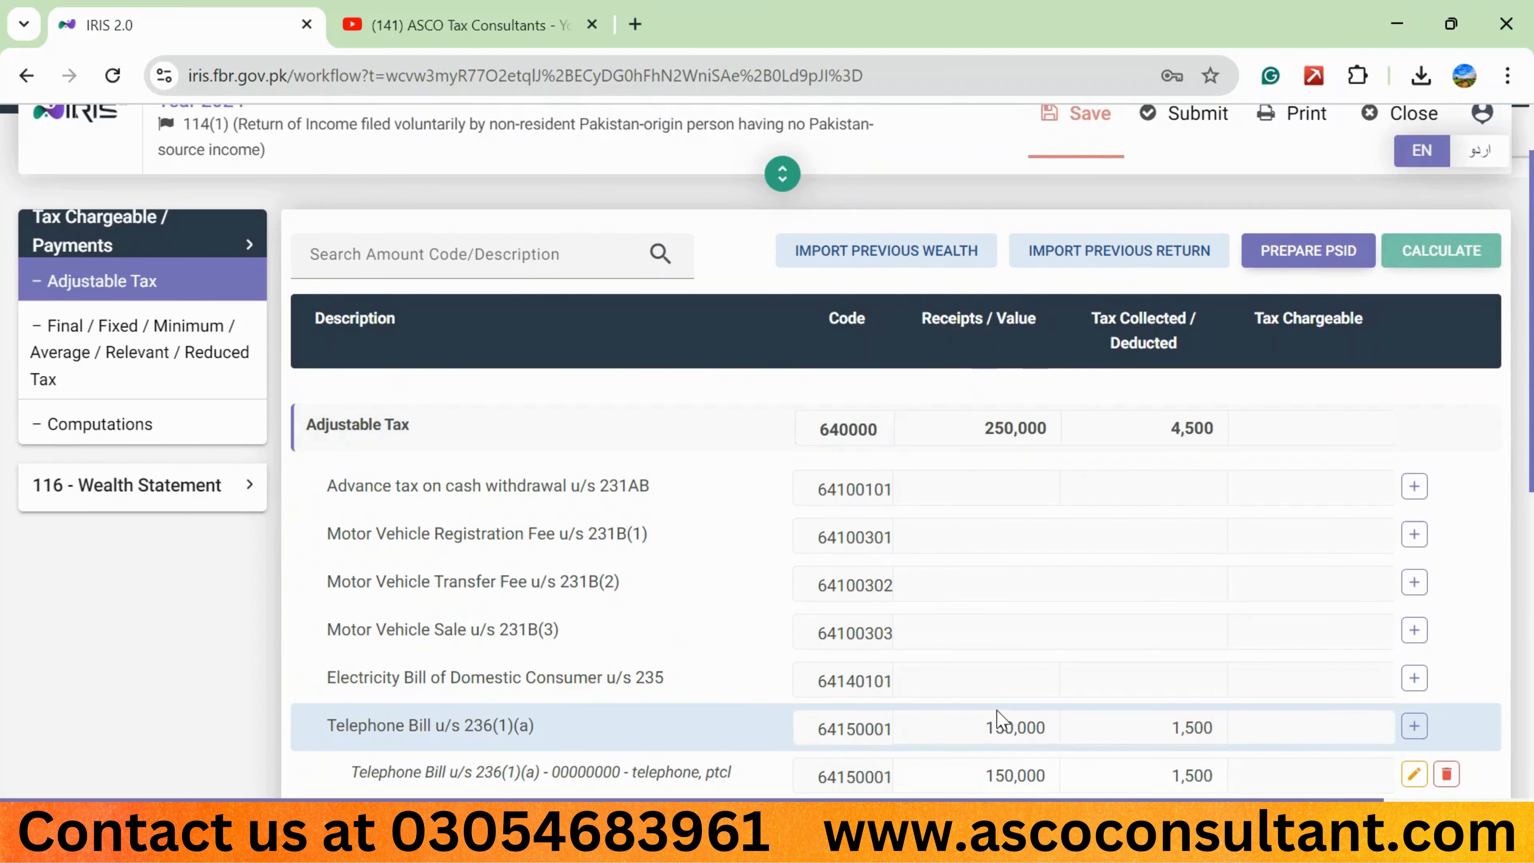
scroll(999, 665, down, 6)
scroll(1003, 674, up, 8)
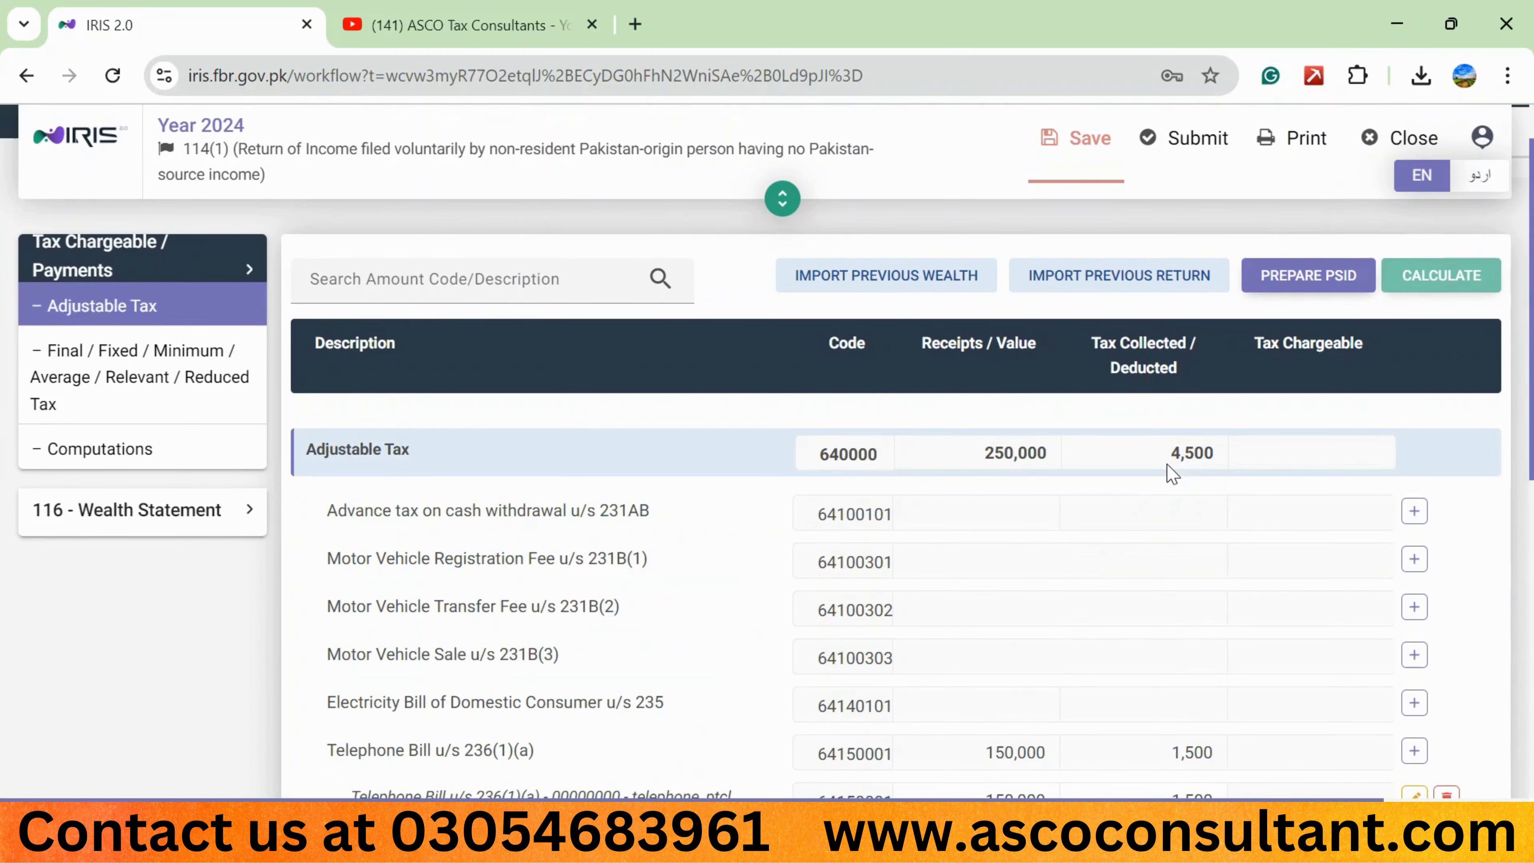
scroll(1170, 471, down, 1)
scroll(1170, 471, down, 8)
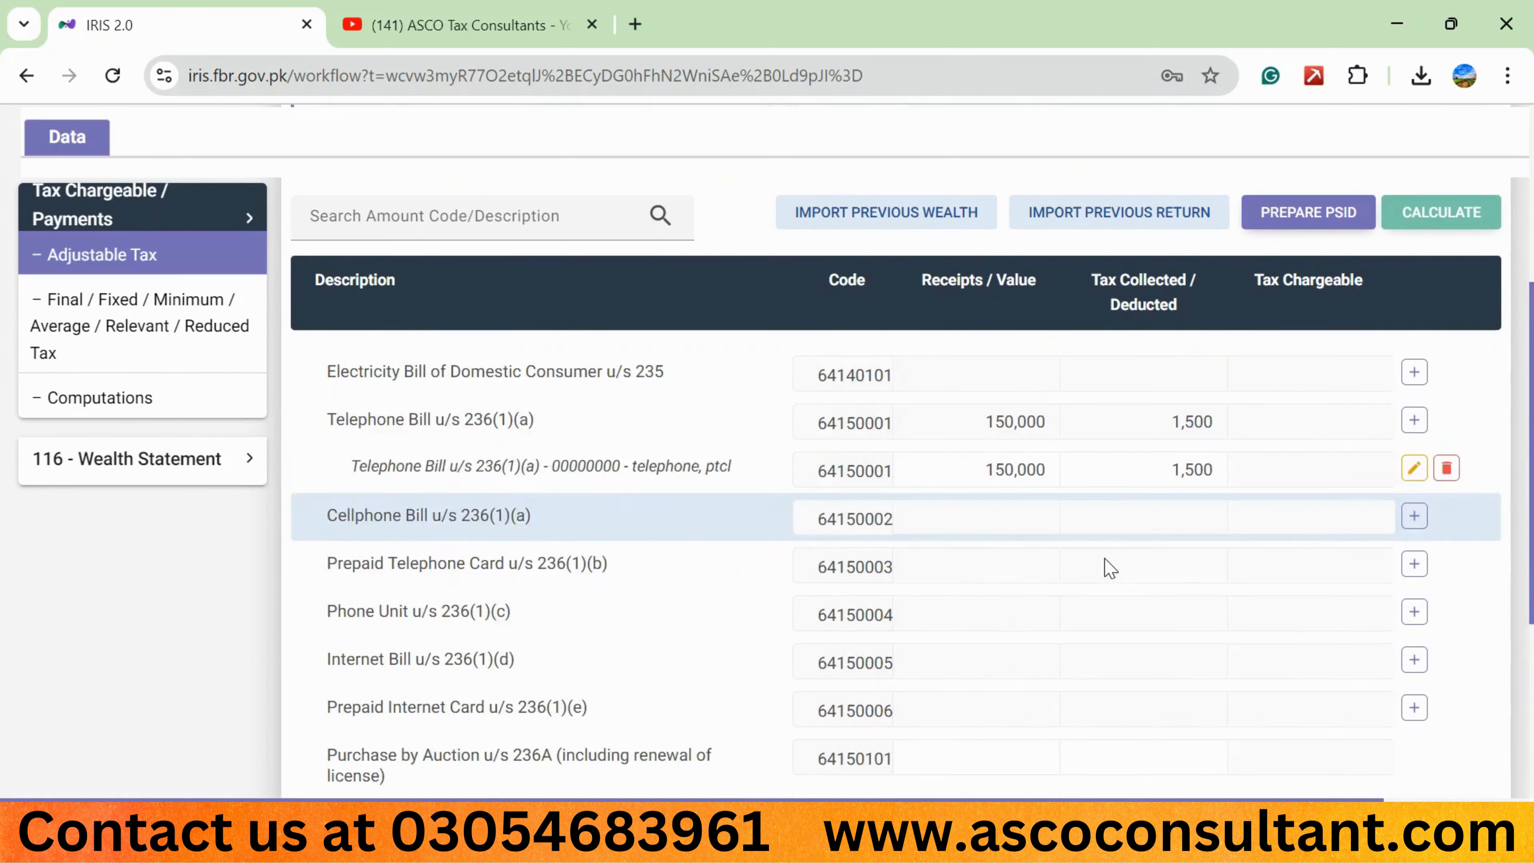
Check which utility number and contents details a Cellphone Bill u/s 236(1)(a) entry requires, and close the form without adding an entry.
scroll(1160, 522, up, 8)
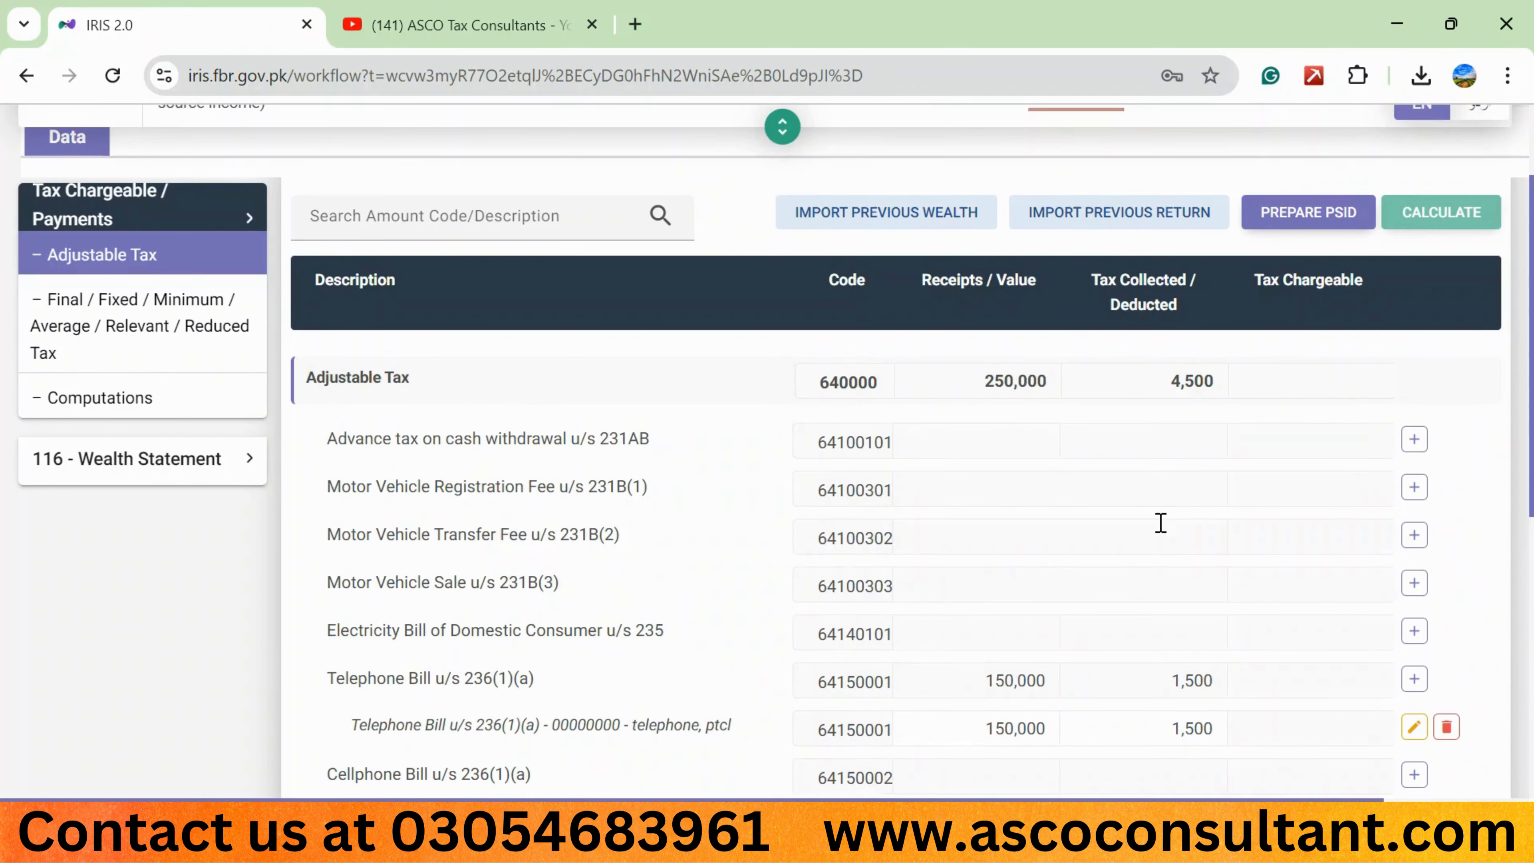
scroll(965, 573, down, 3)
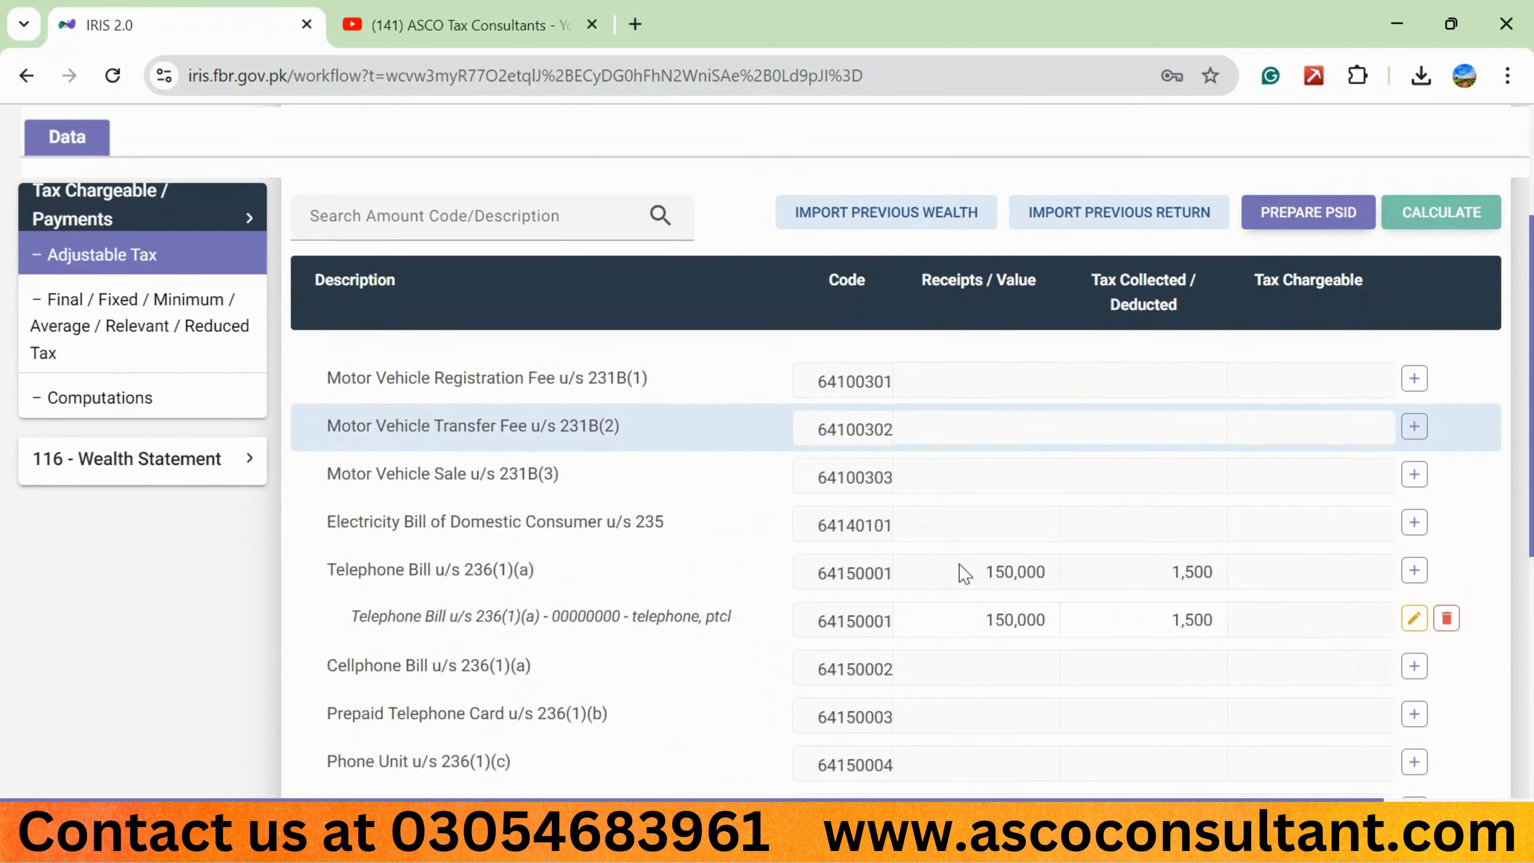
scroll(966, 572, down, 1)
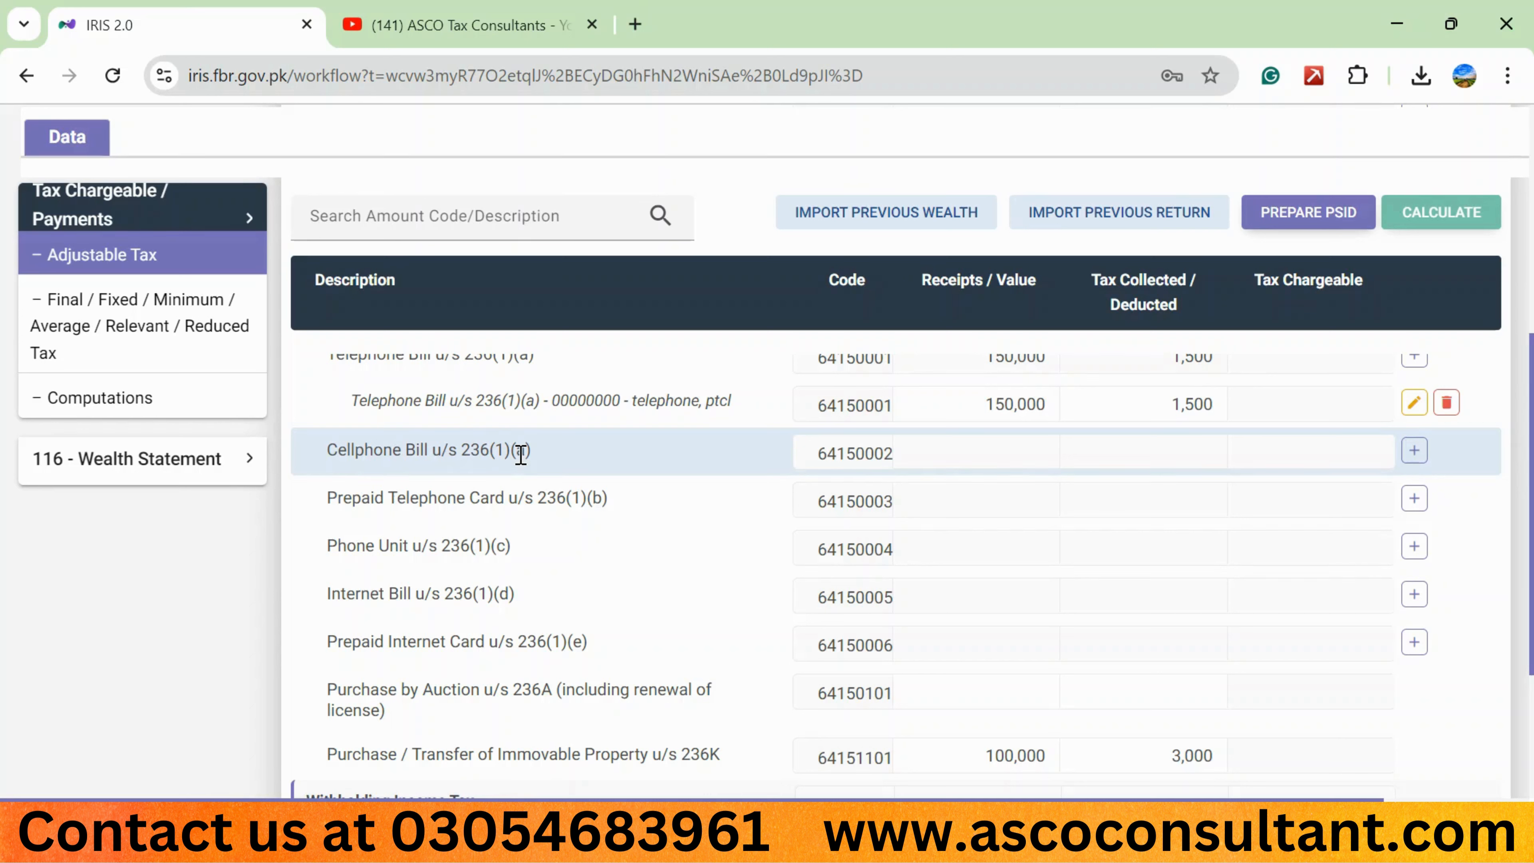
click(1414, 452)
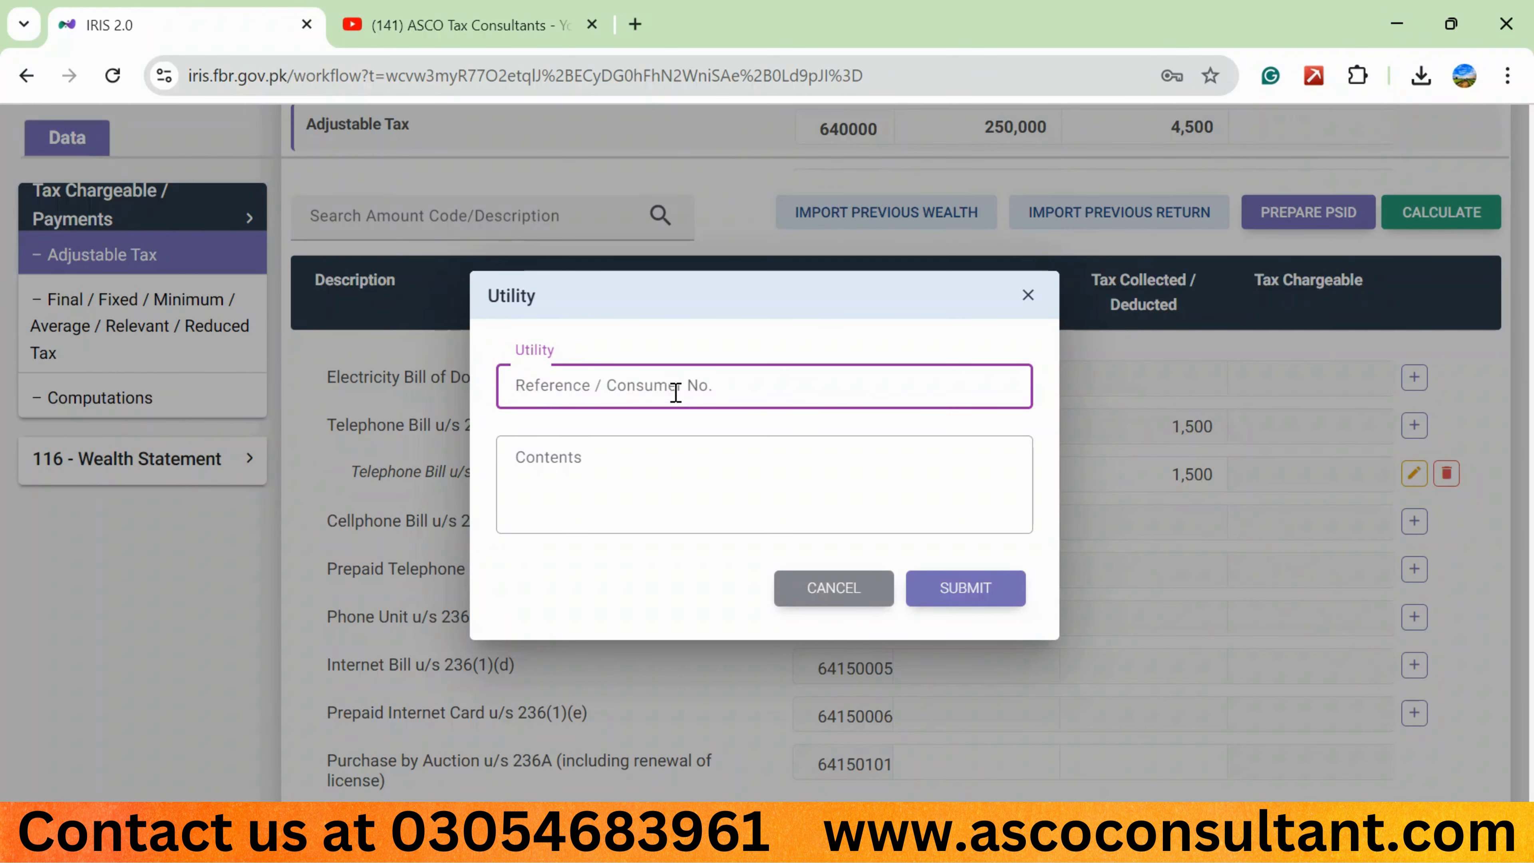
click(708, 450)
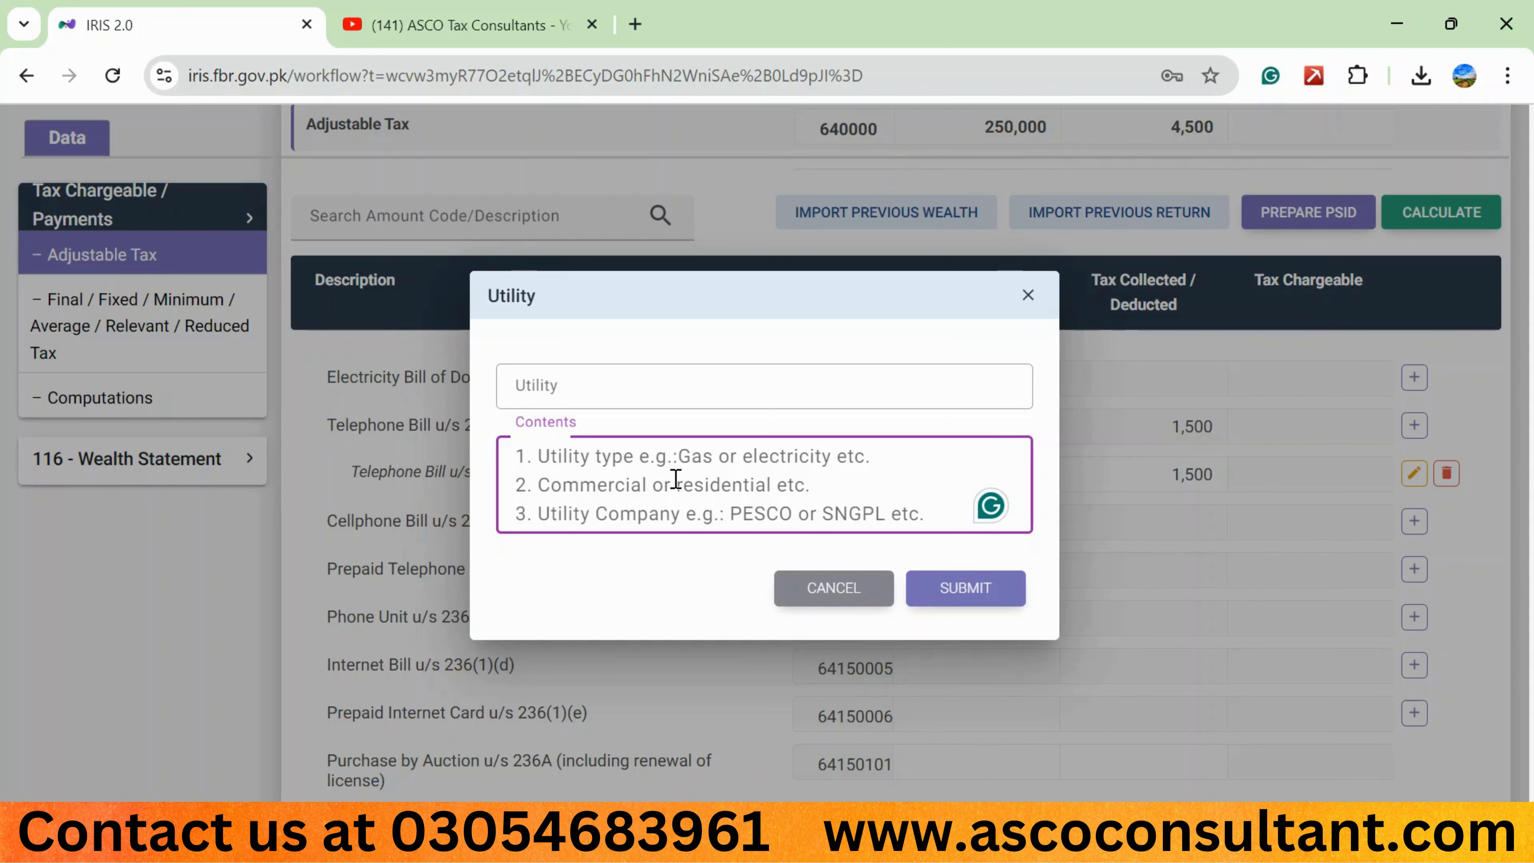
click(834, 588)
Examine the remaining adjustable tax rows down to Purchase / Transfer of Immovable Property u/s 236K, including the utility details requested for a phone-related entry.
scroll(777, 600, down, 1)
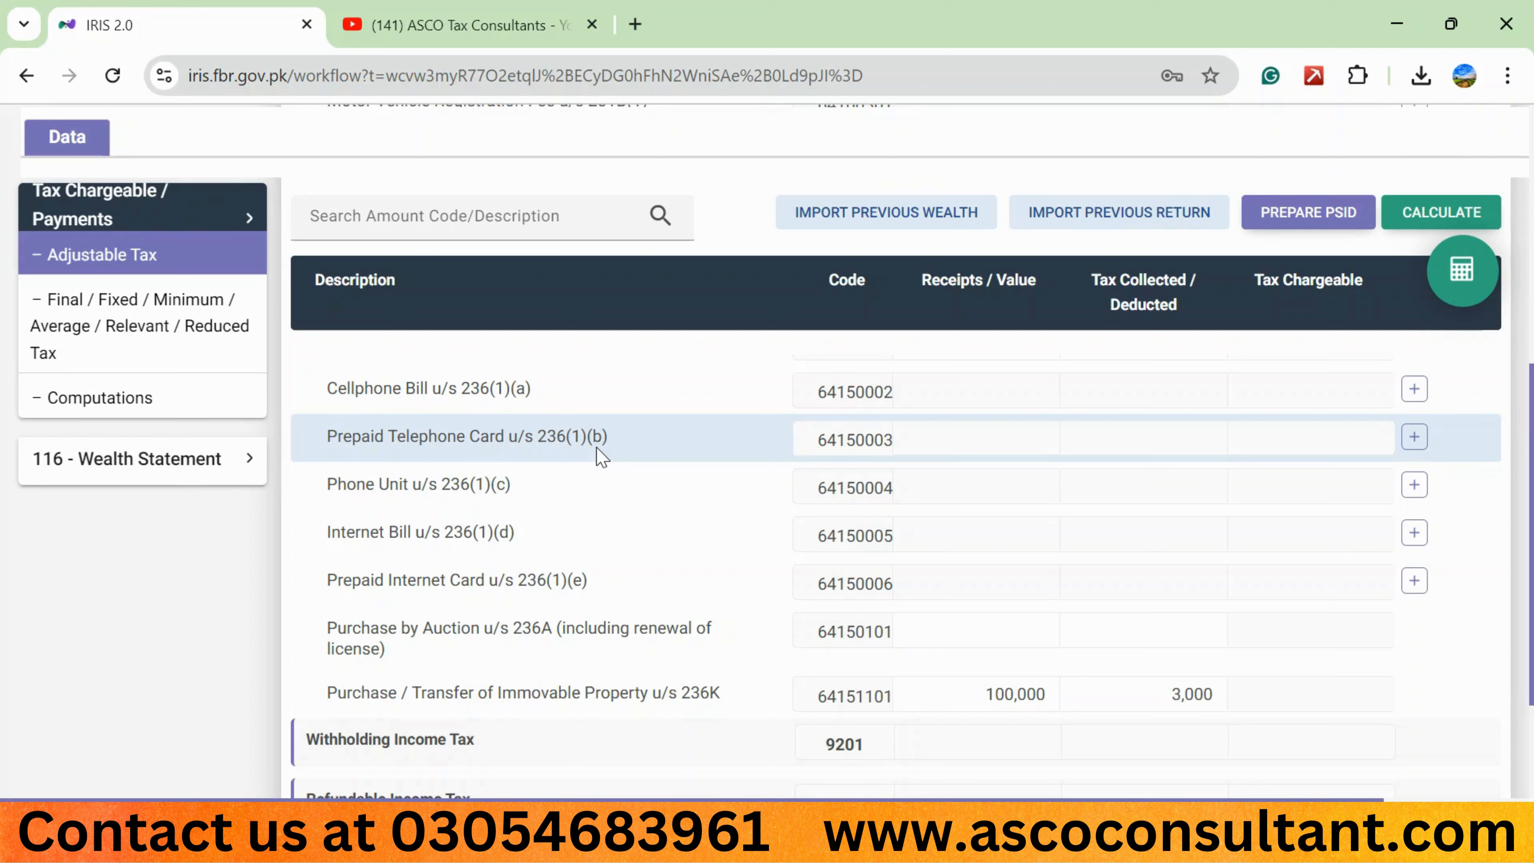
scroll(601, 457, down, 1)
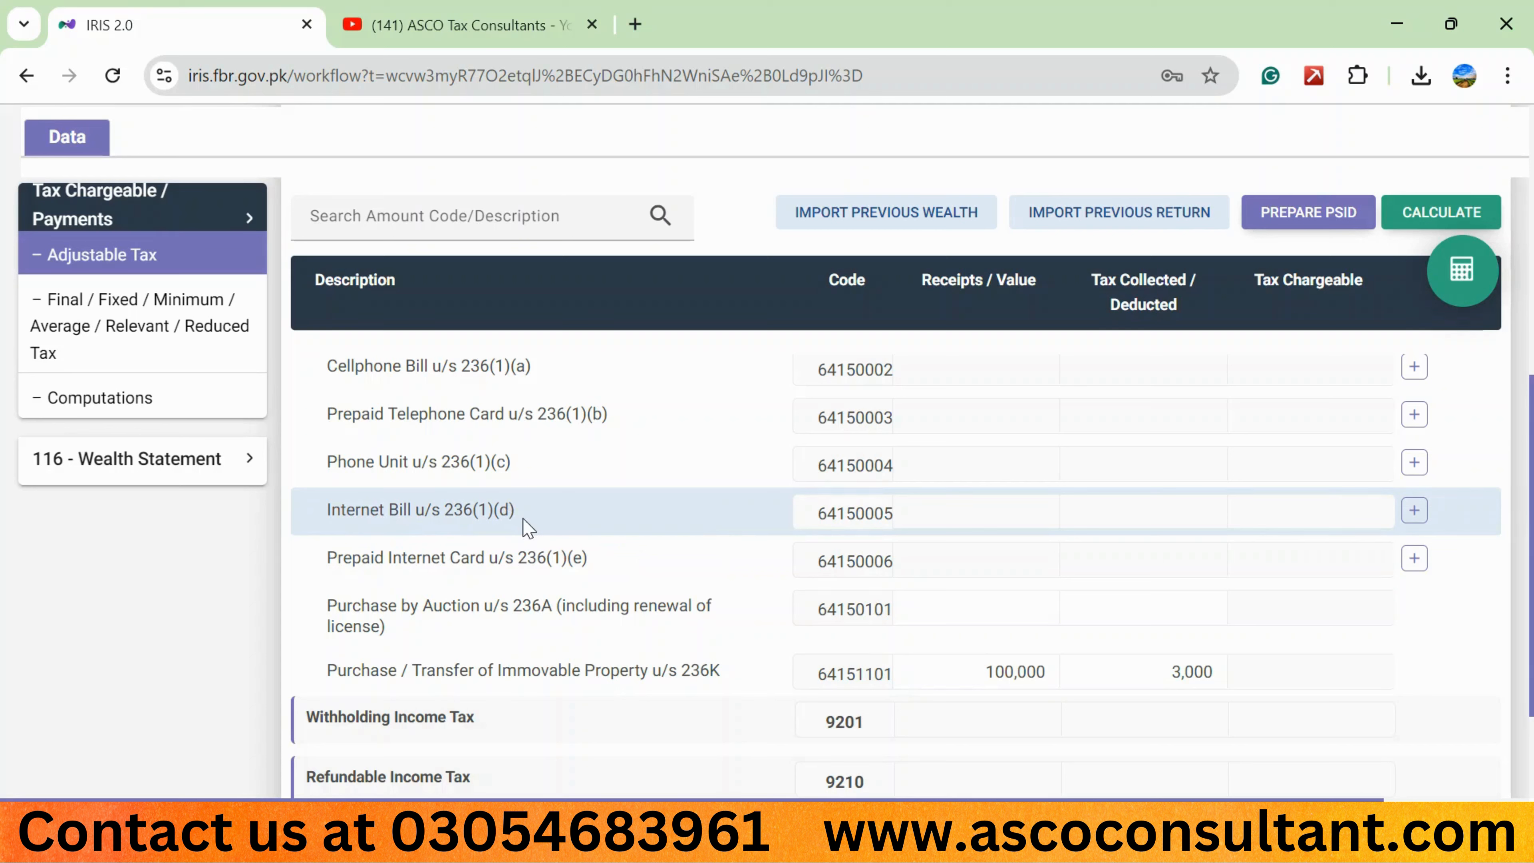
scroll(529, 528, up, 1)
click(1414, 436)
click(592, 456)
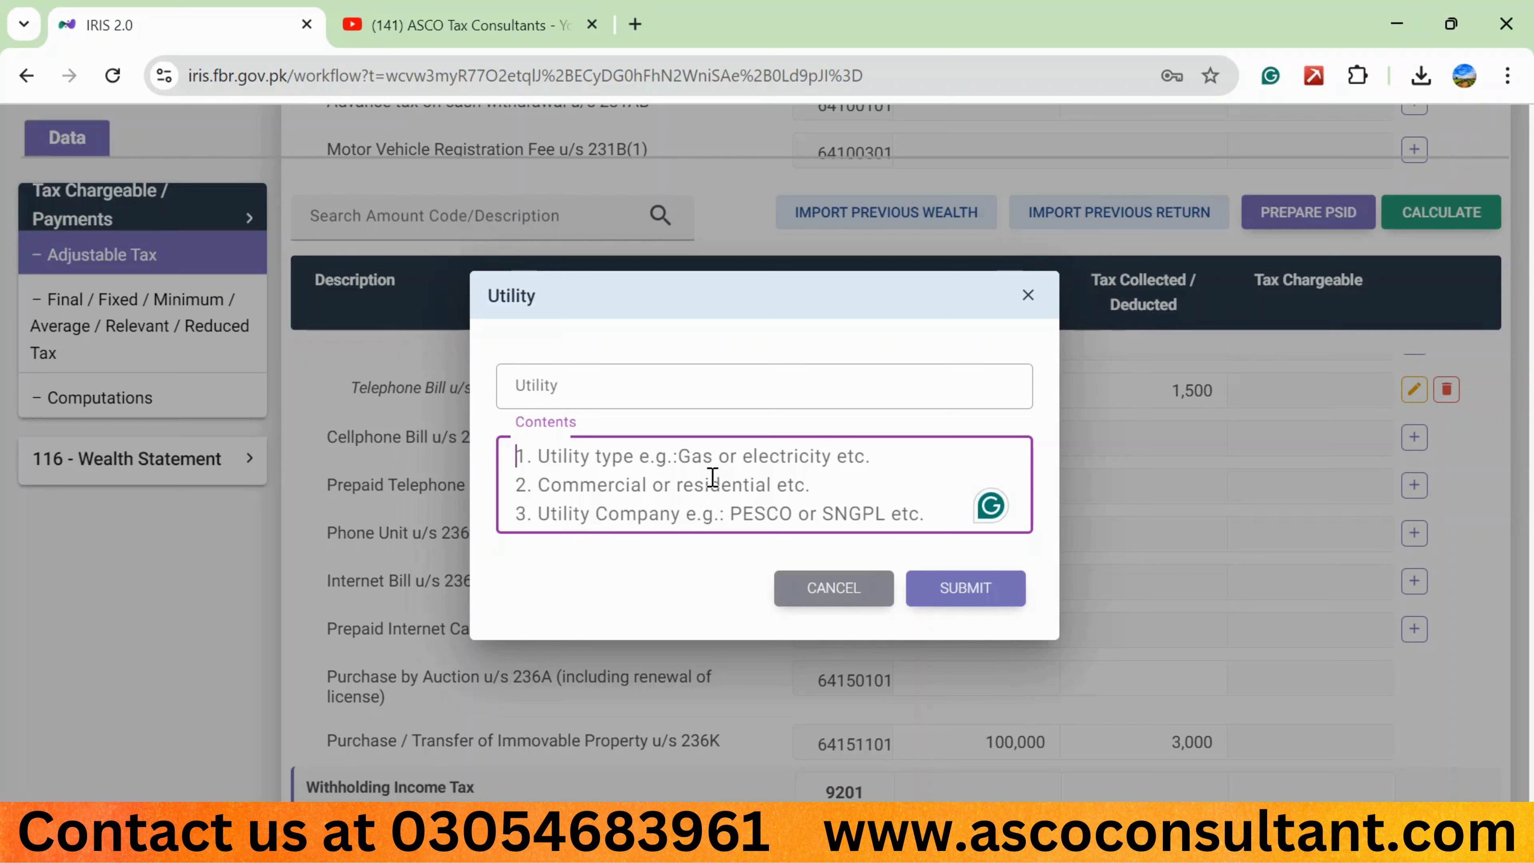
click(826, 590)
scroll(609, 584, down, 2)
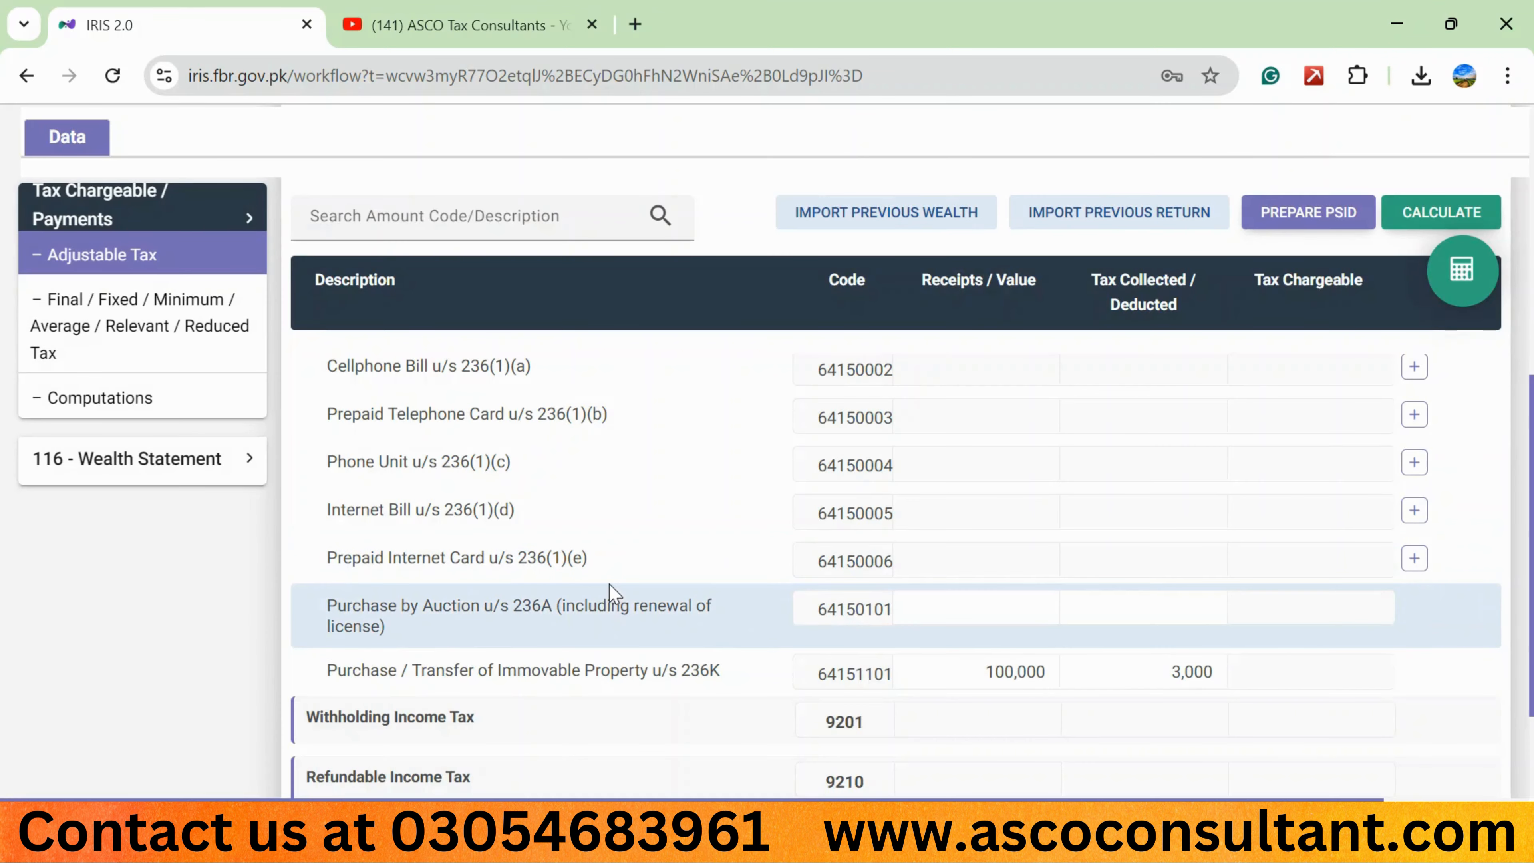
scroll(609, 584, down, 1)
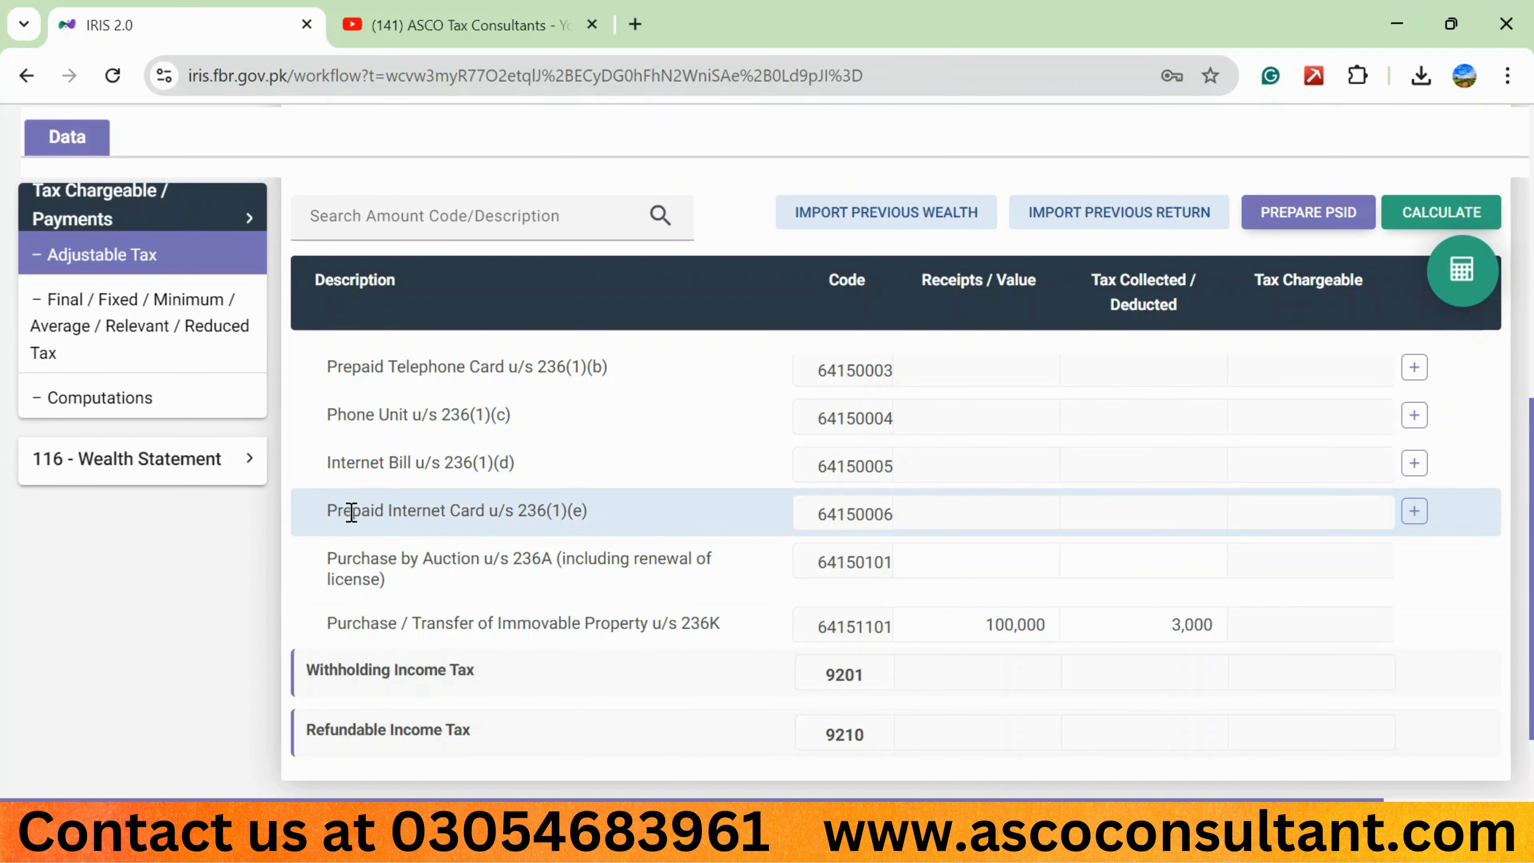
scroll(491, 574, down, 1)
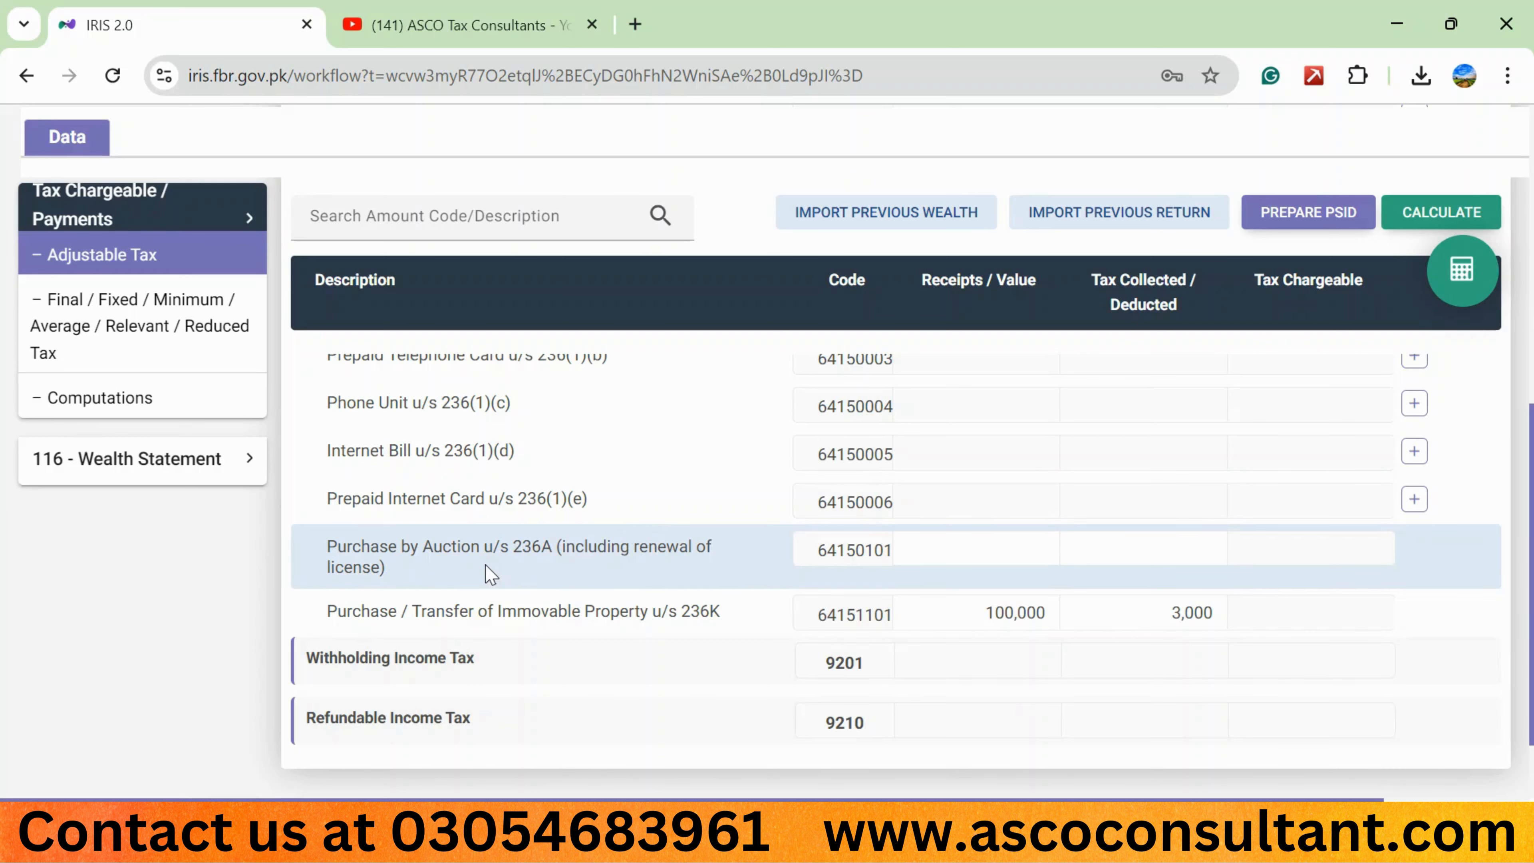
scroll(507, 572, down, 1)
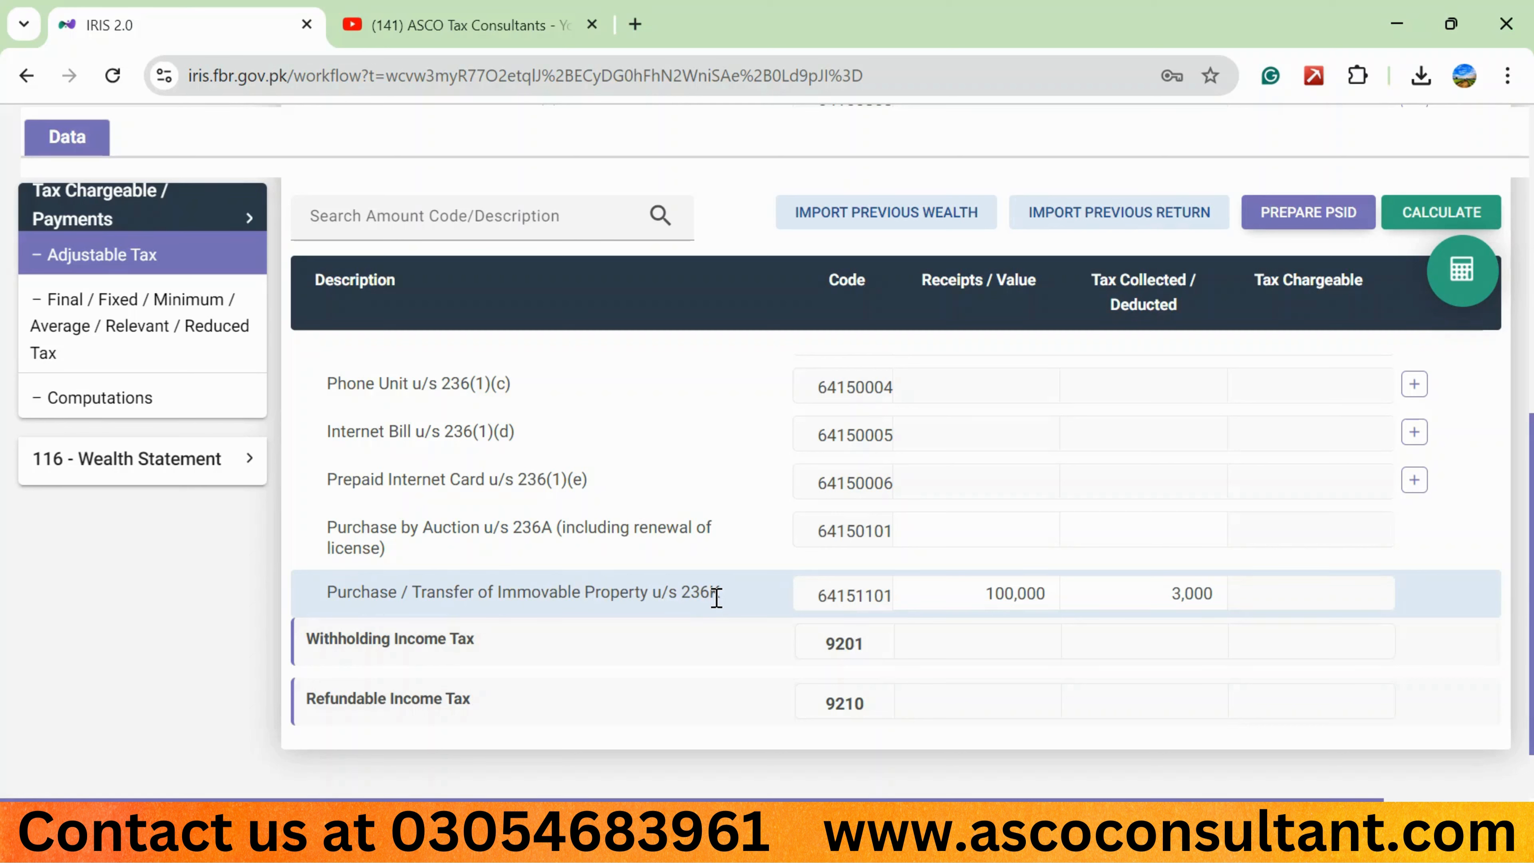
Open the Final / Fixed / Minimum / Average / Relevant / Reduced Tax section and recalculate the return.
click(139, 325)
click(1442, 212)
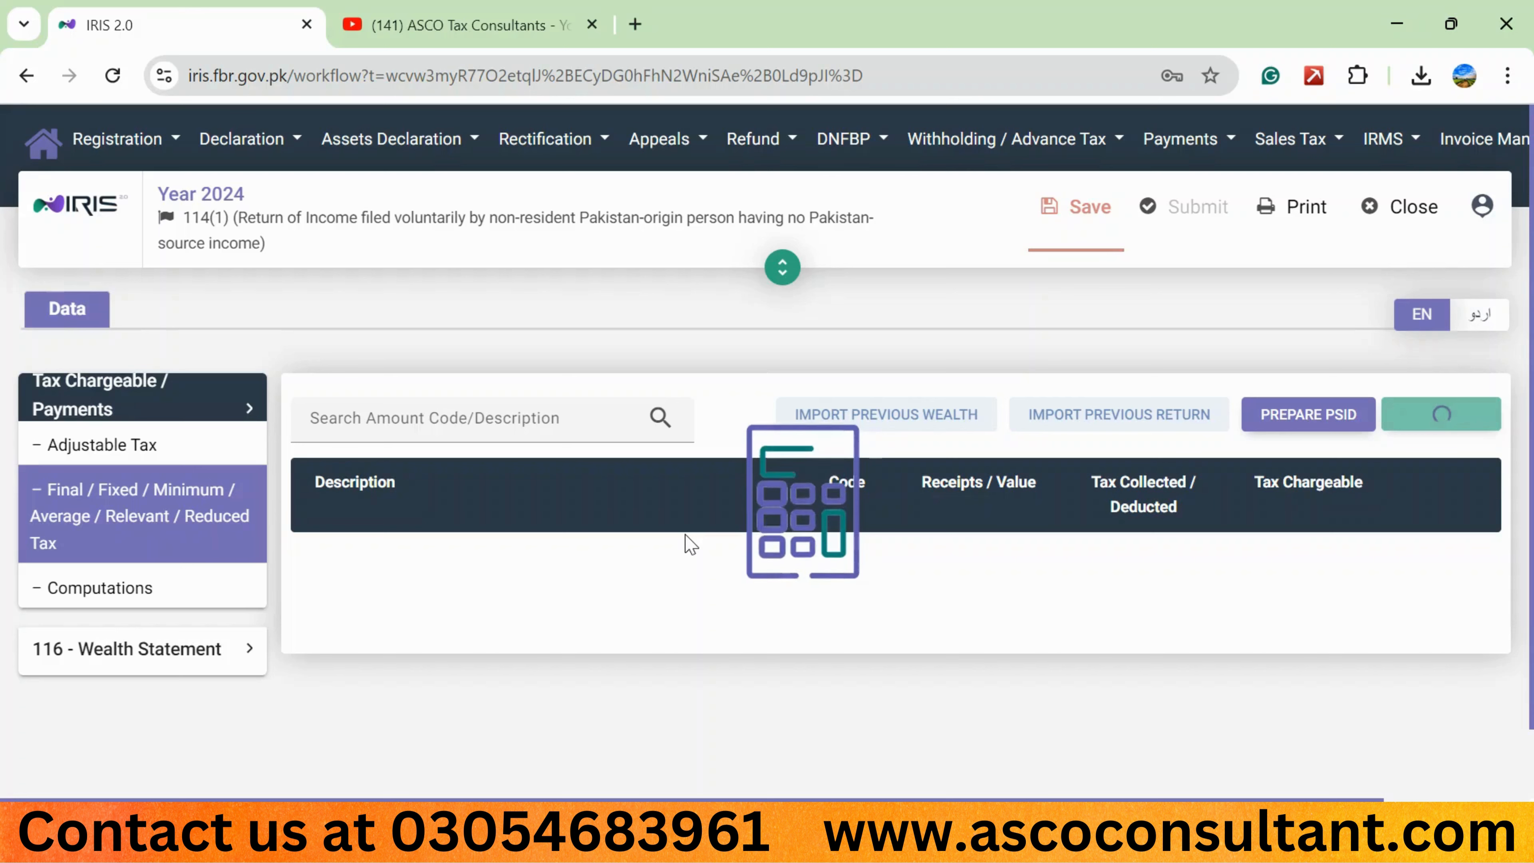
scroll(690, 543, down, 1)
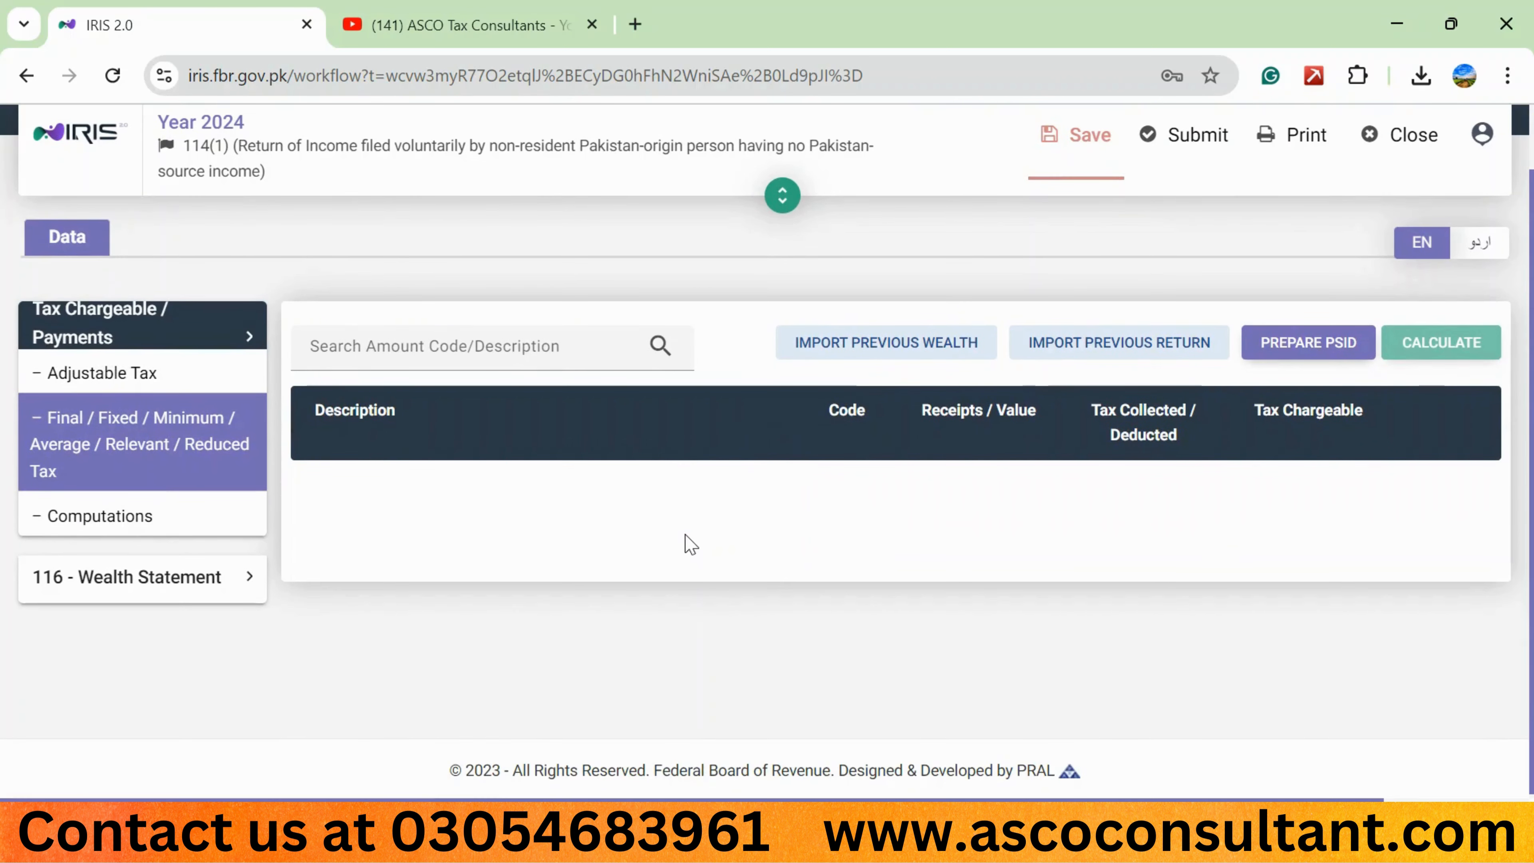
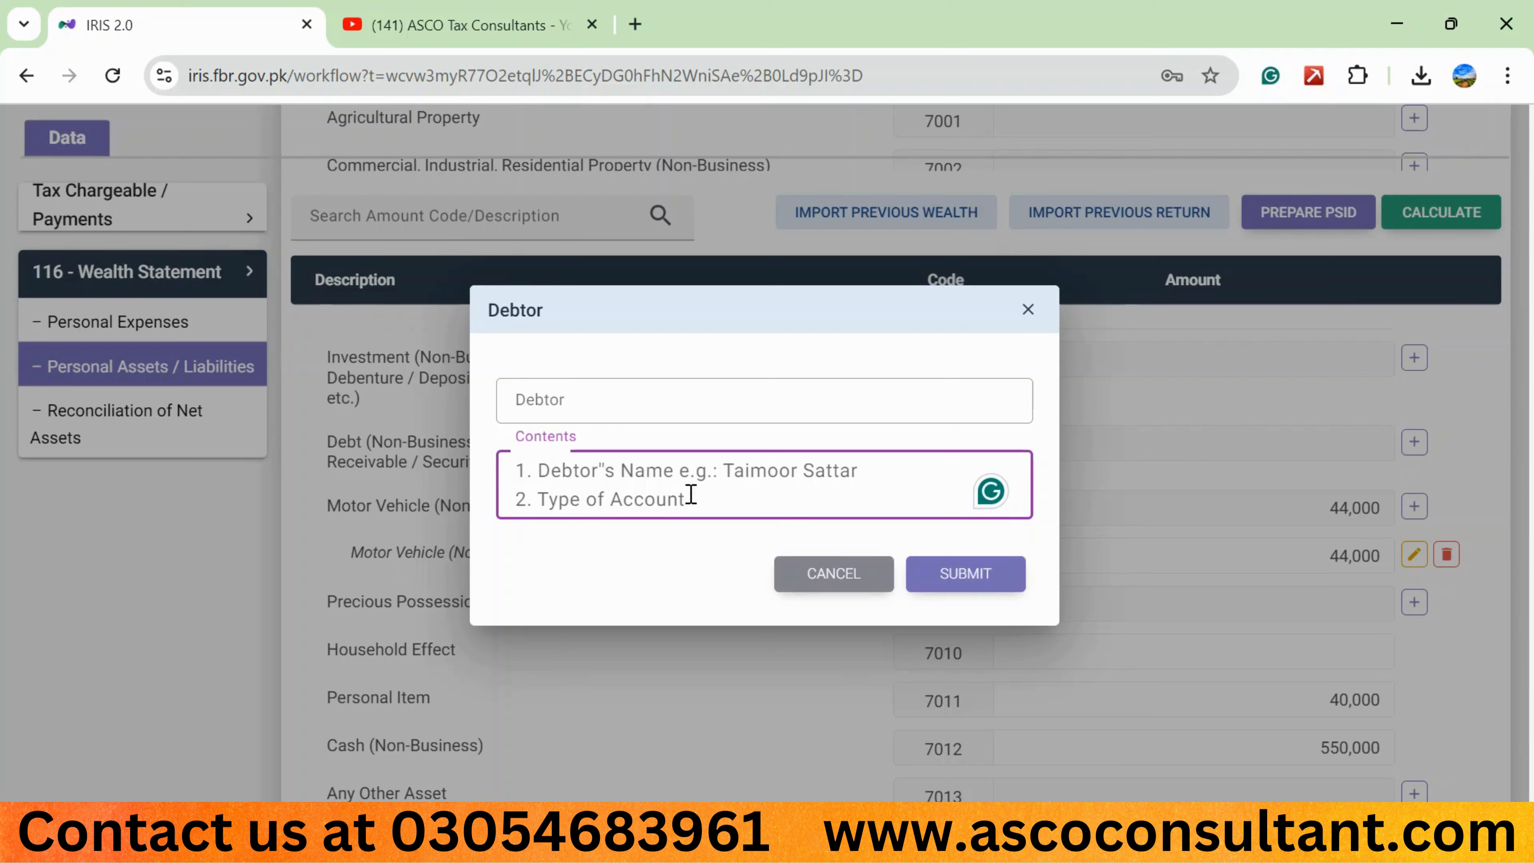
click(821, 574)
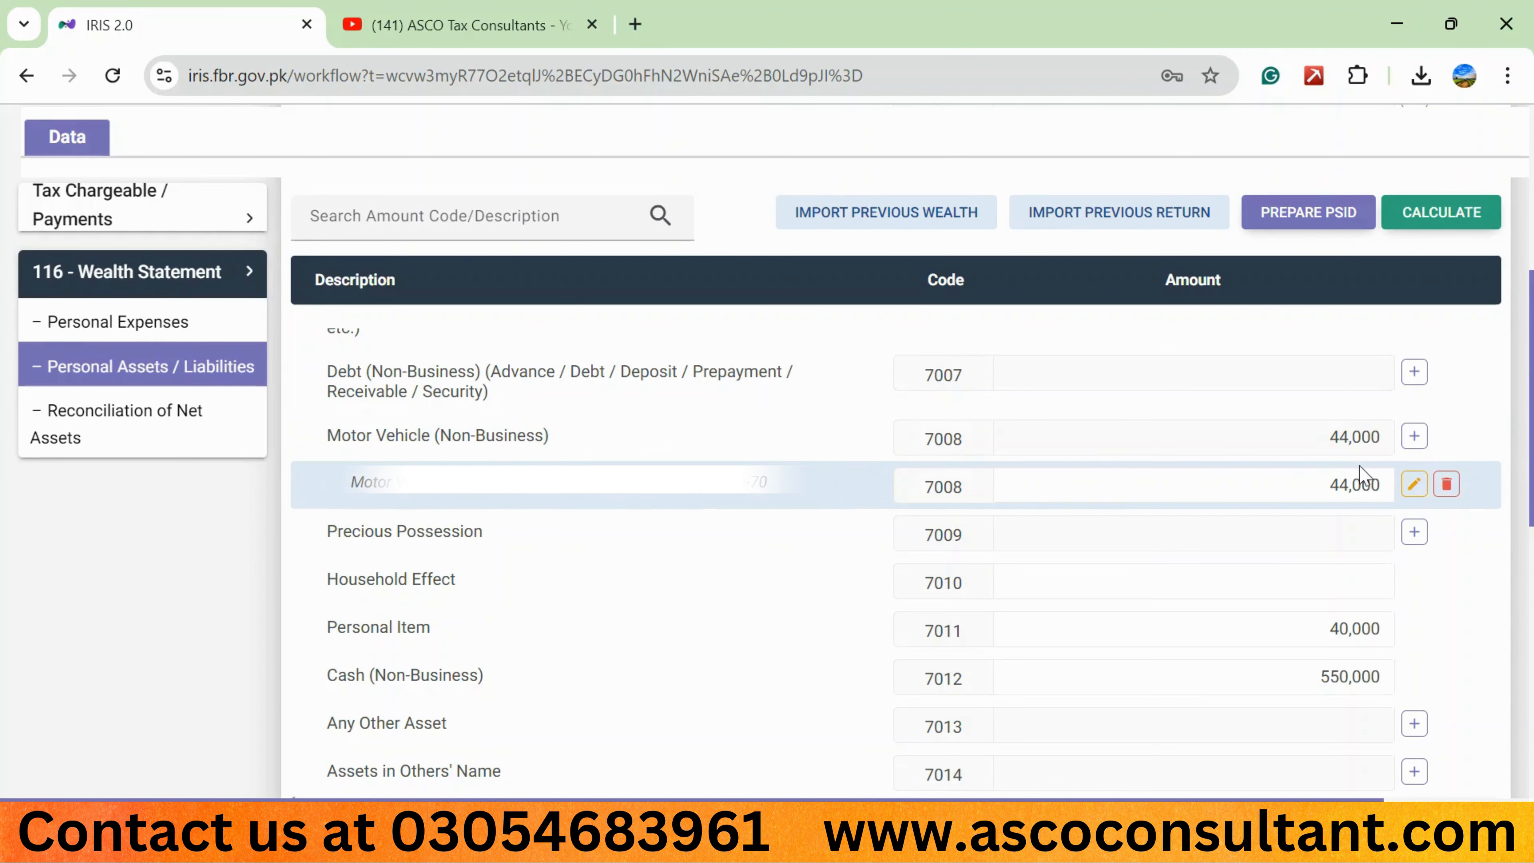
scroll(1361, 474, up, 1)
click(1414, 506)
click(667, 378)
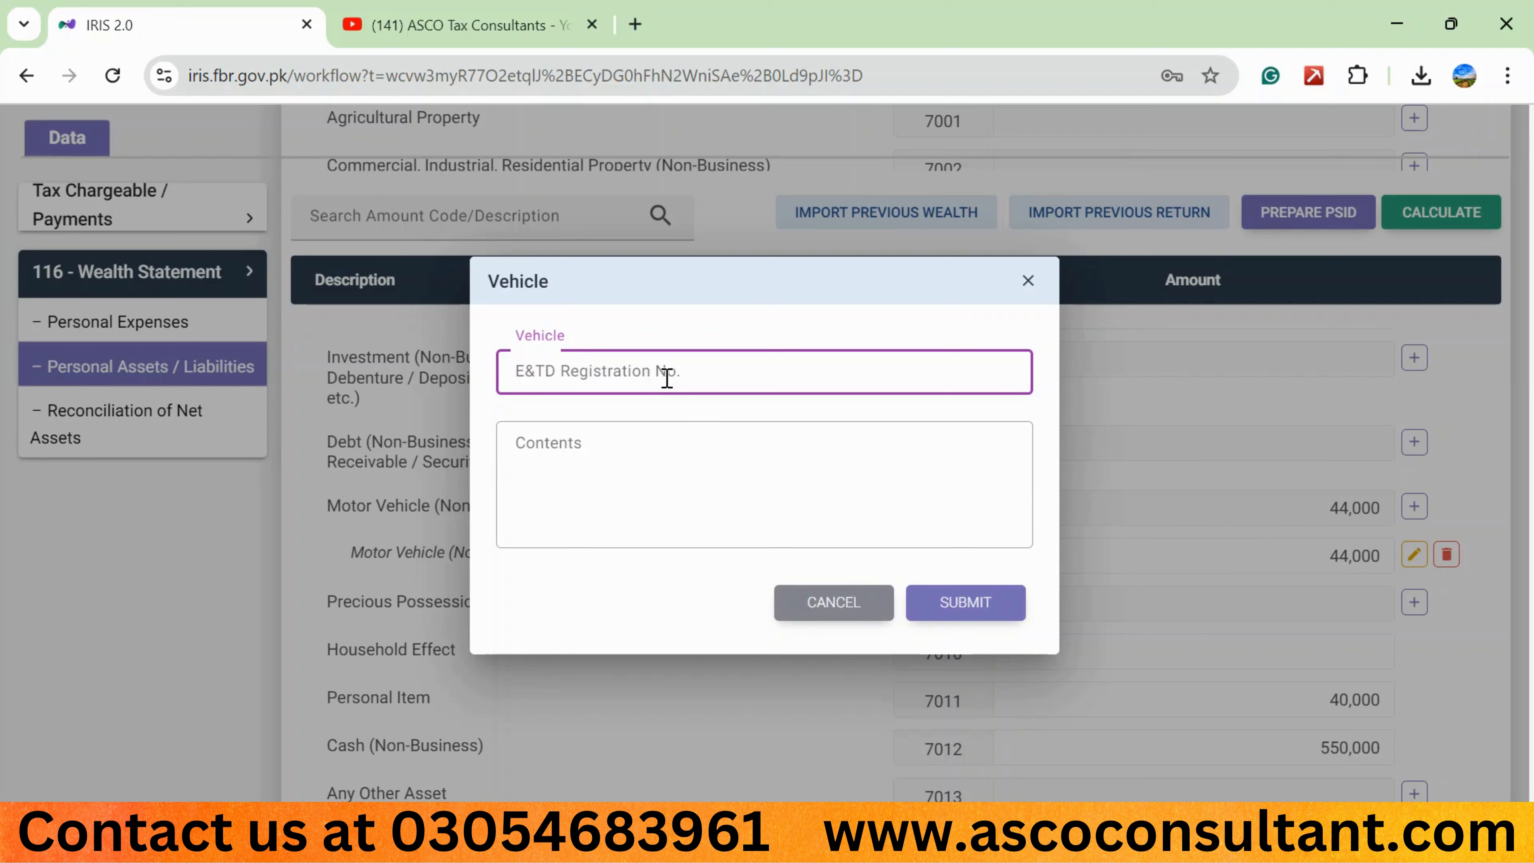
click(595, 454)
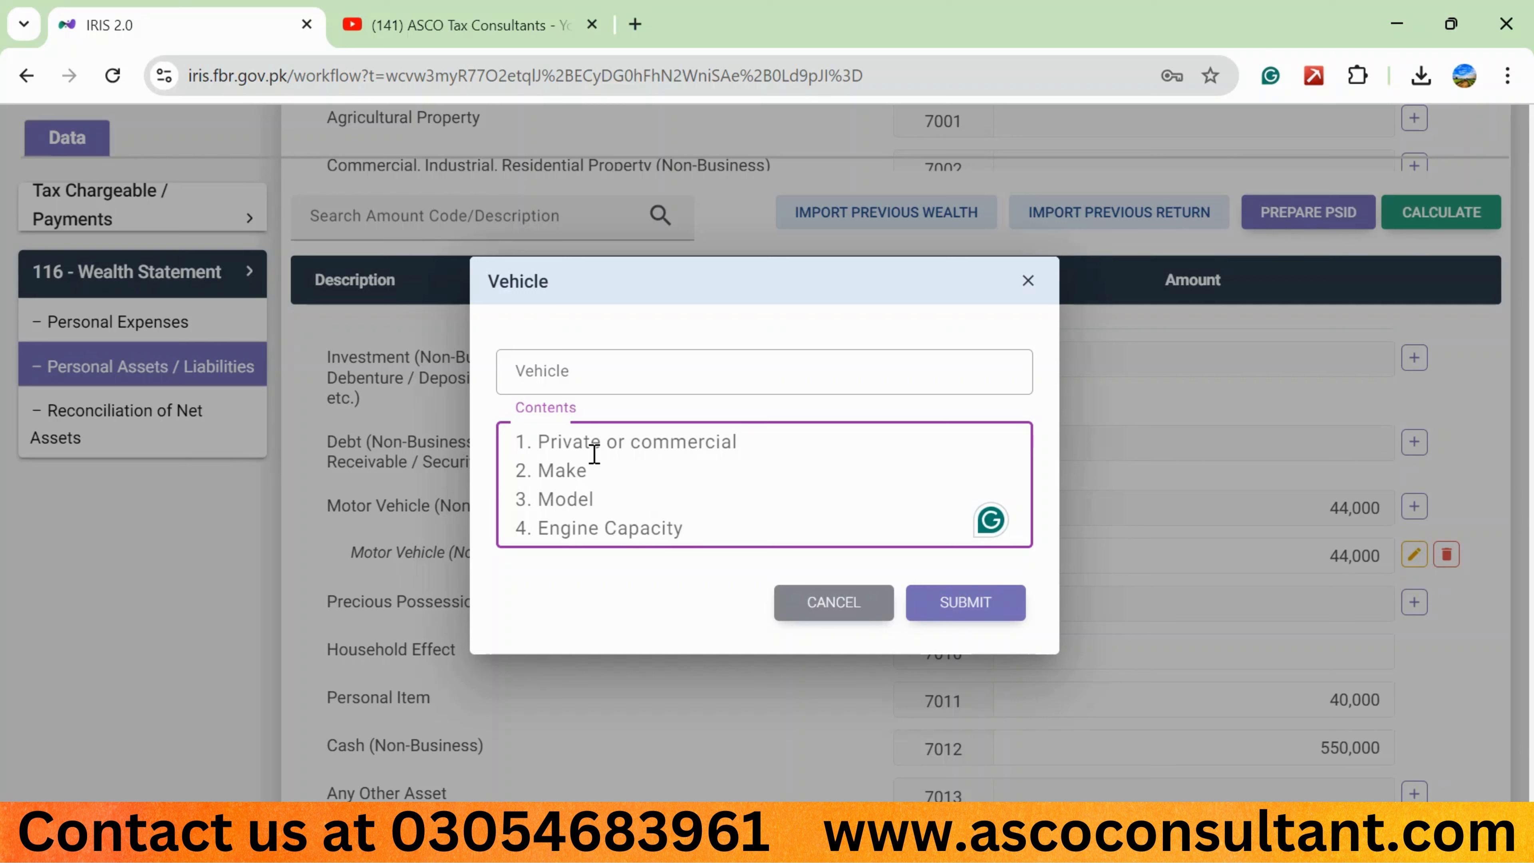
text(2017 M)
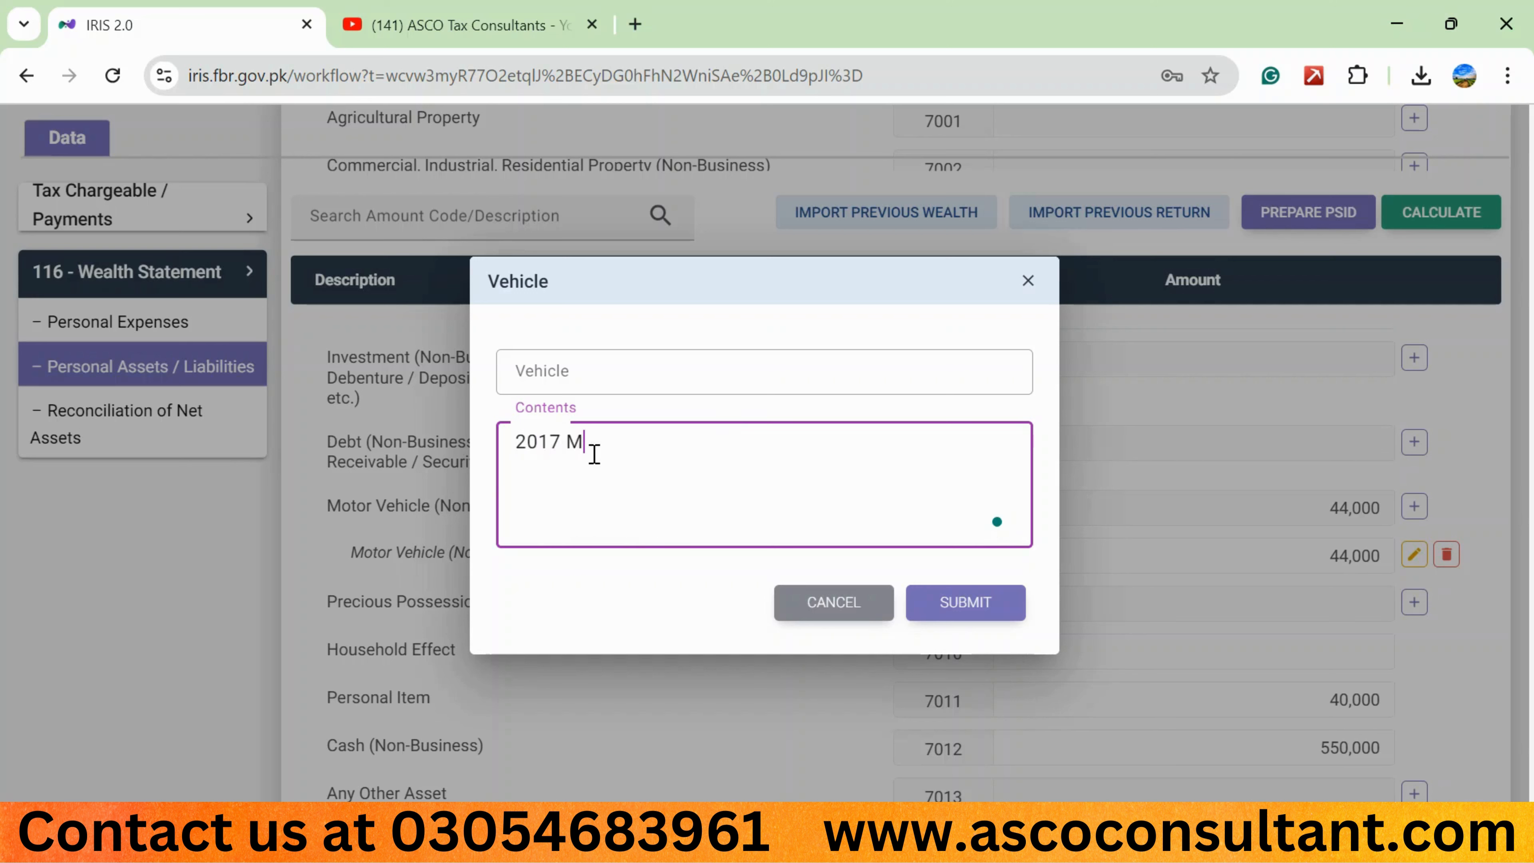
text(ODEL,)
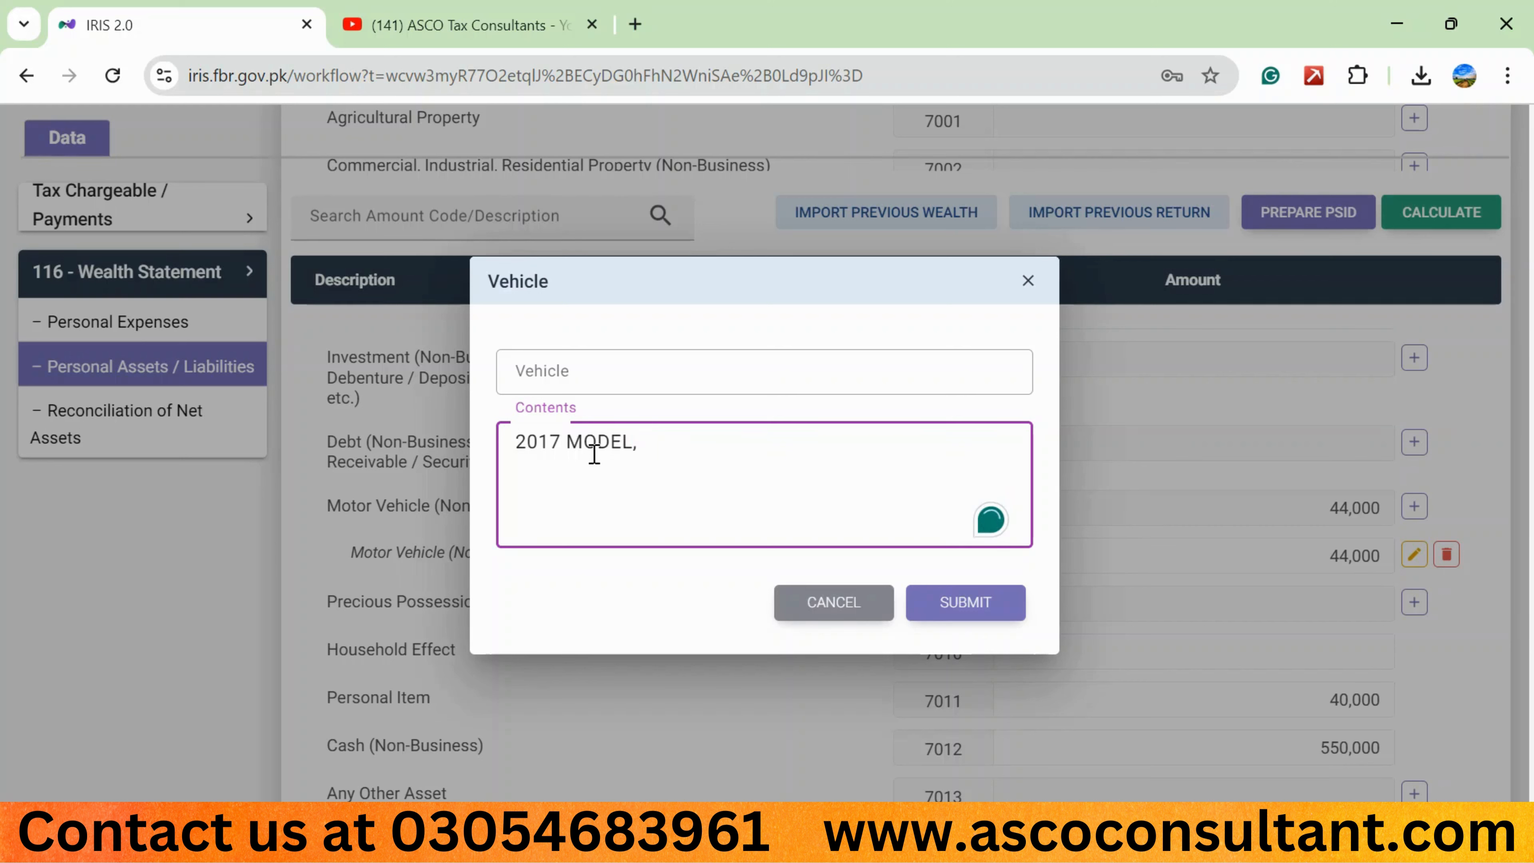
text(1300)
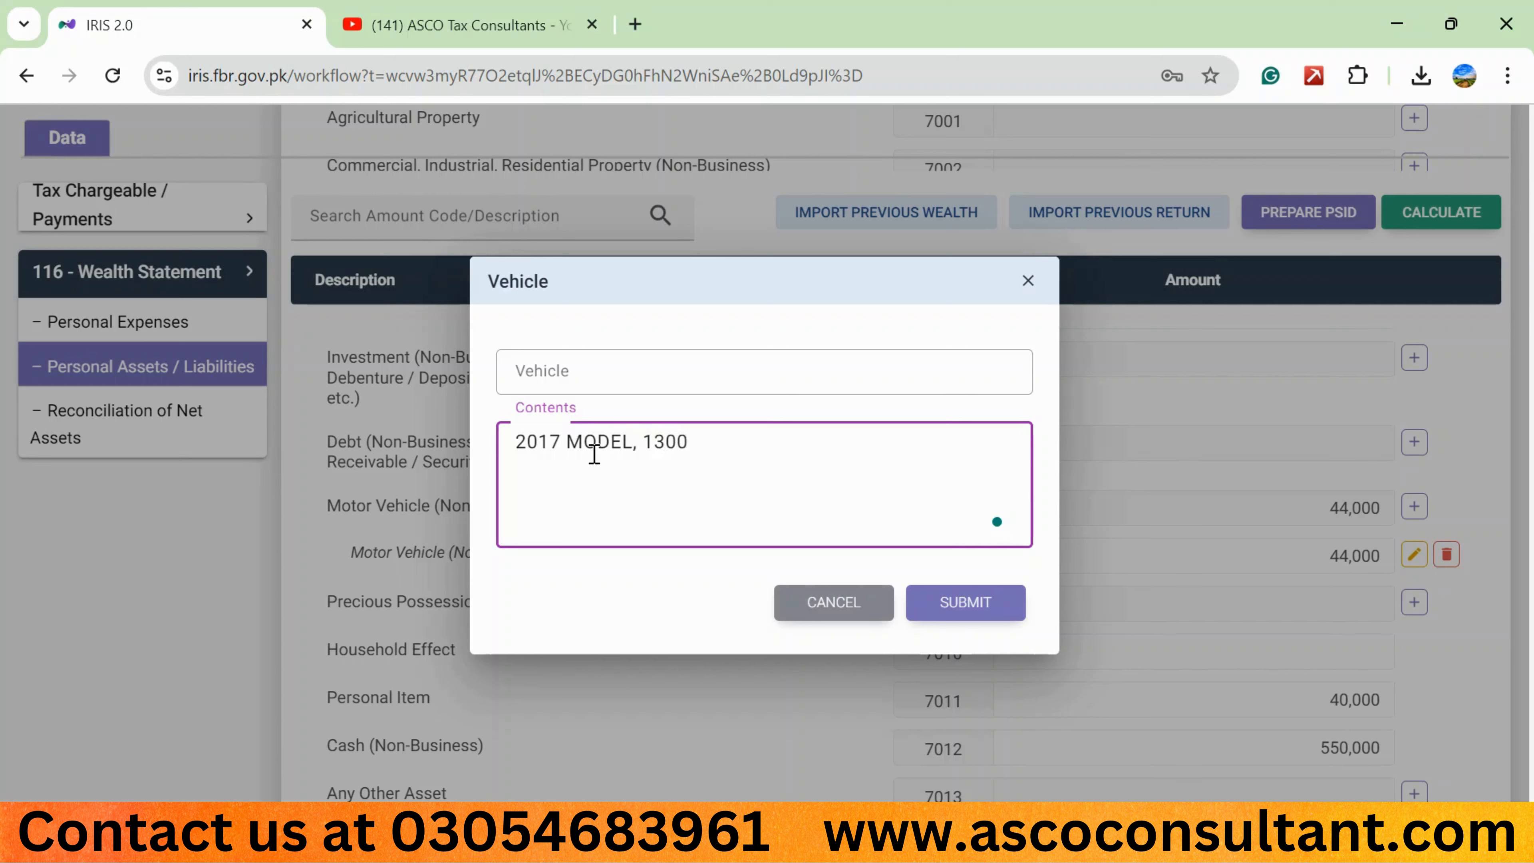
text(-CC,)
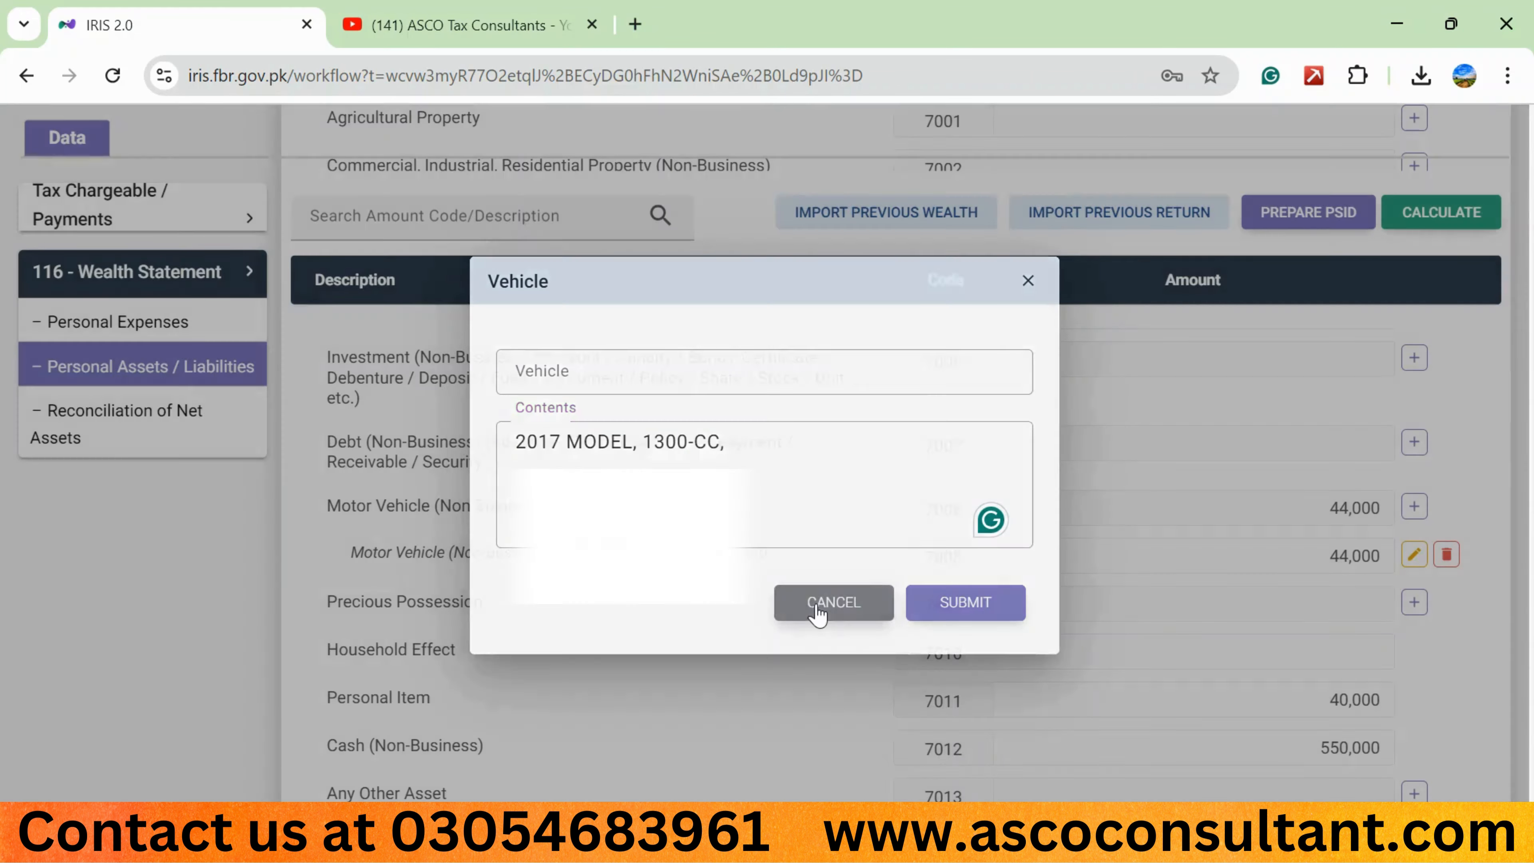
click(815, 605)
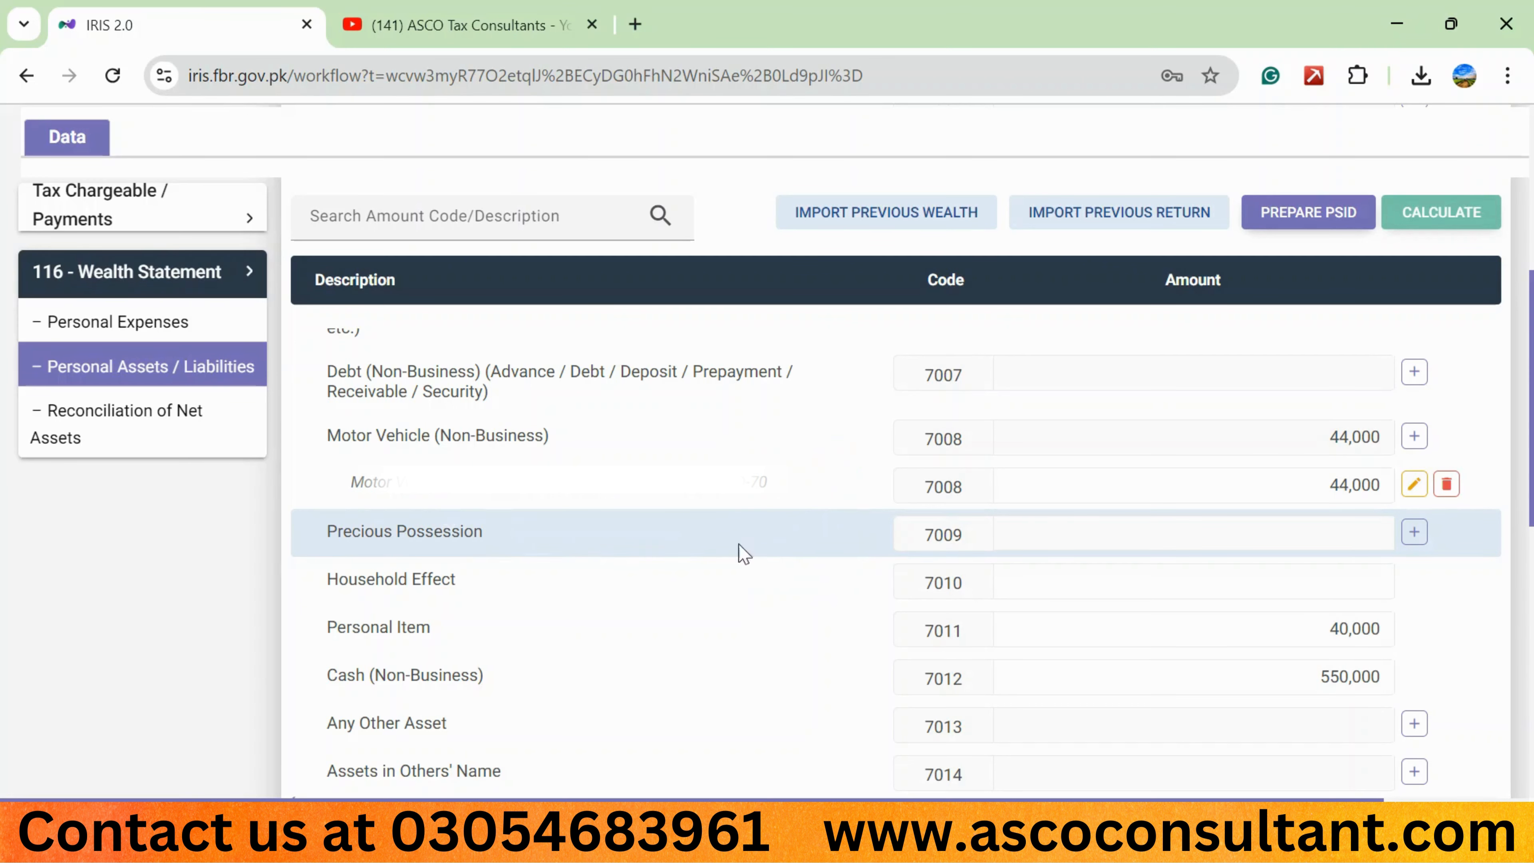
Add a Precious Possession entry named "JEWELLERY" with the contents "GOLD 10 TOLA".
click(1415, 532)
text(JEWELER)
key(BackSpace)
key(BackSpace)
key(BackSpace)
text(L)
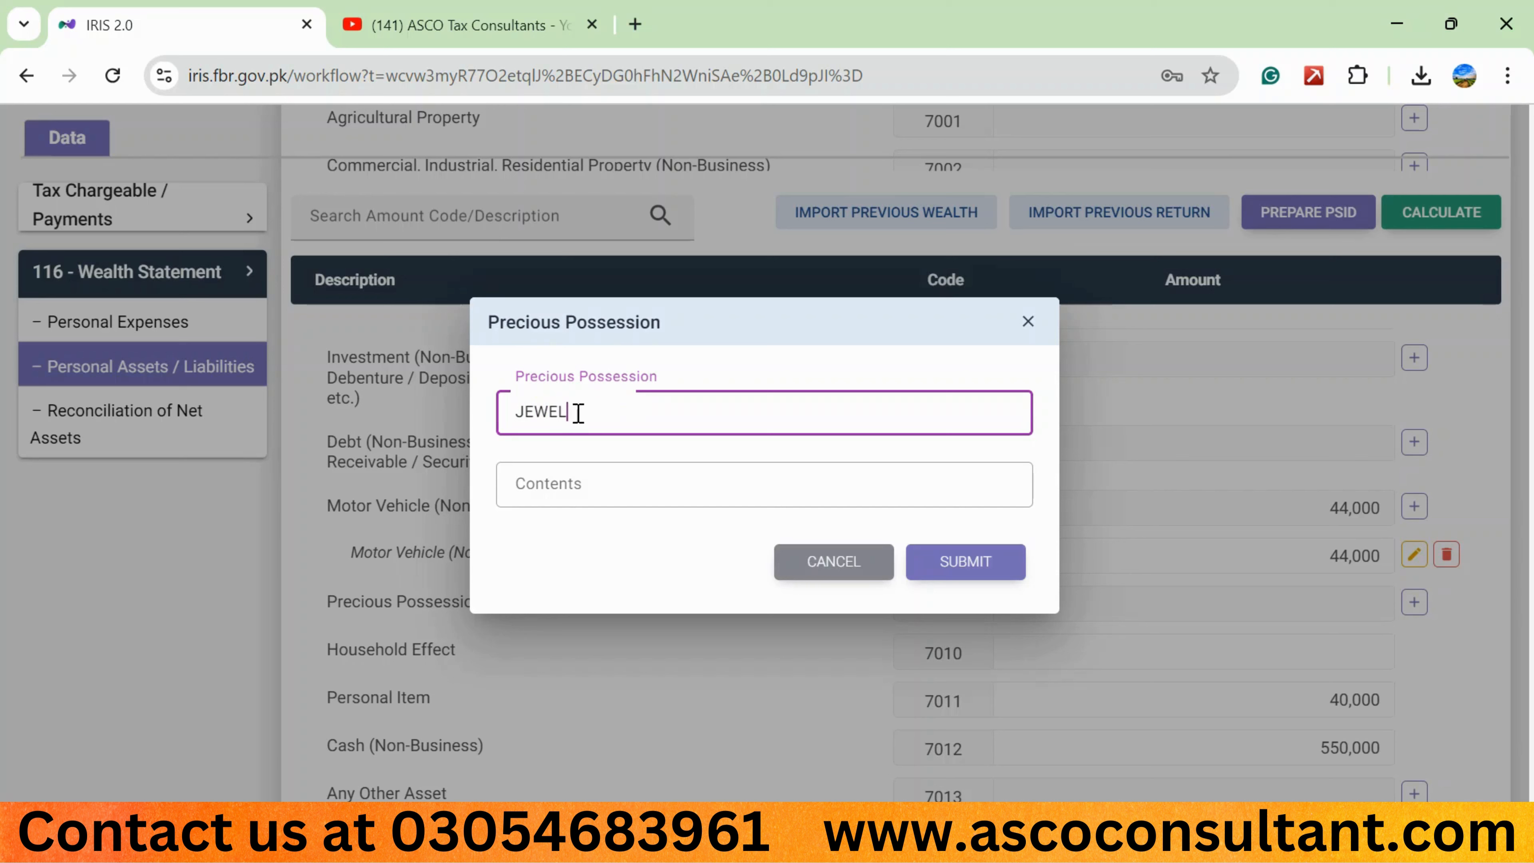
text(LERY)
key(Tab)
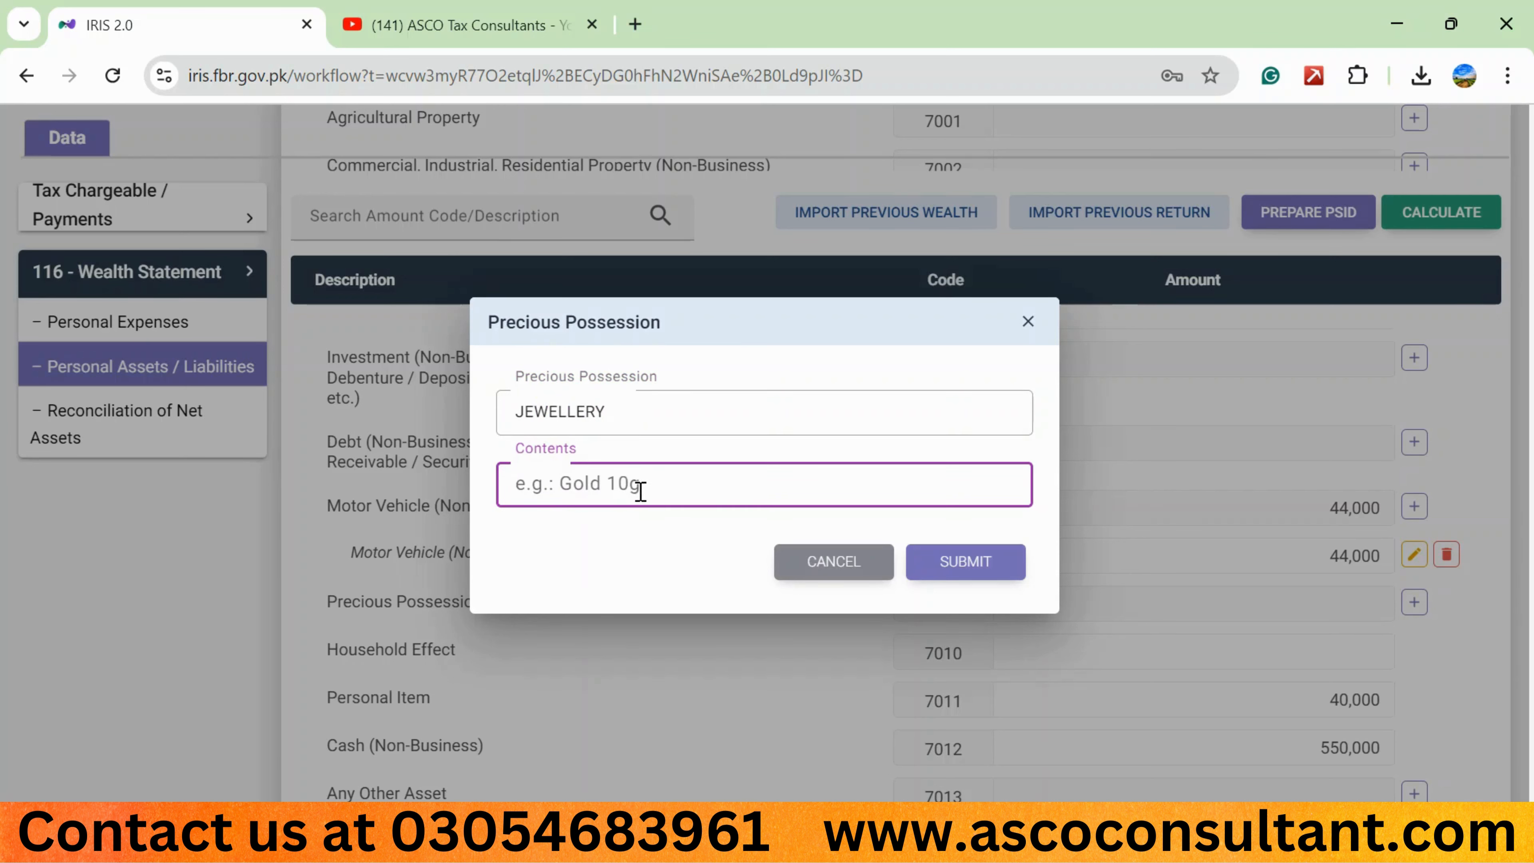
text(GOLD 10 TOLA)
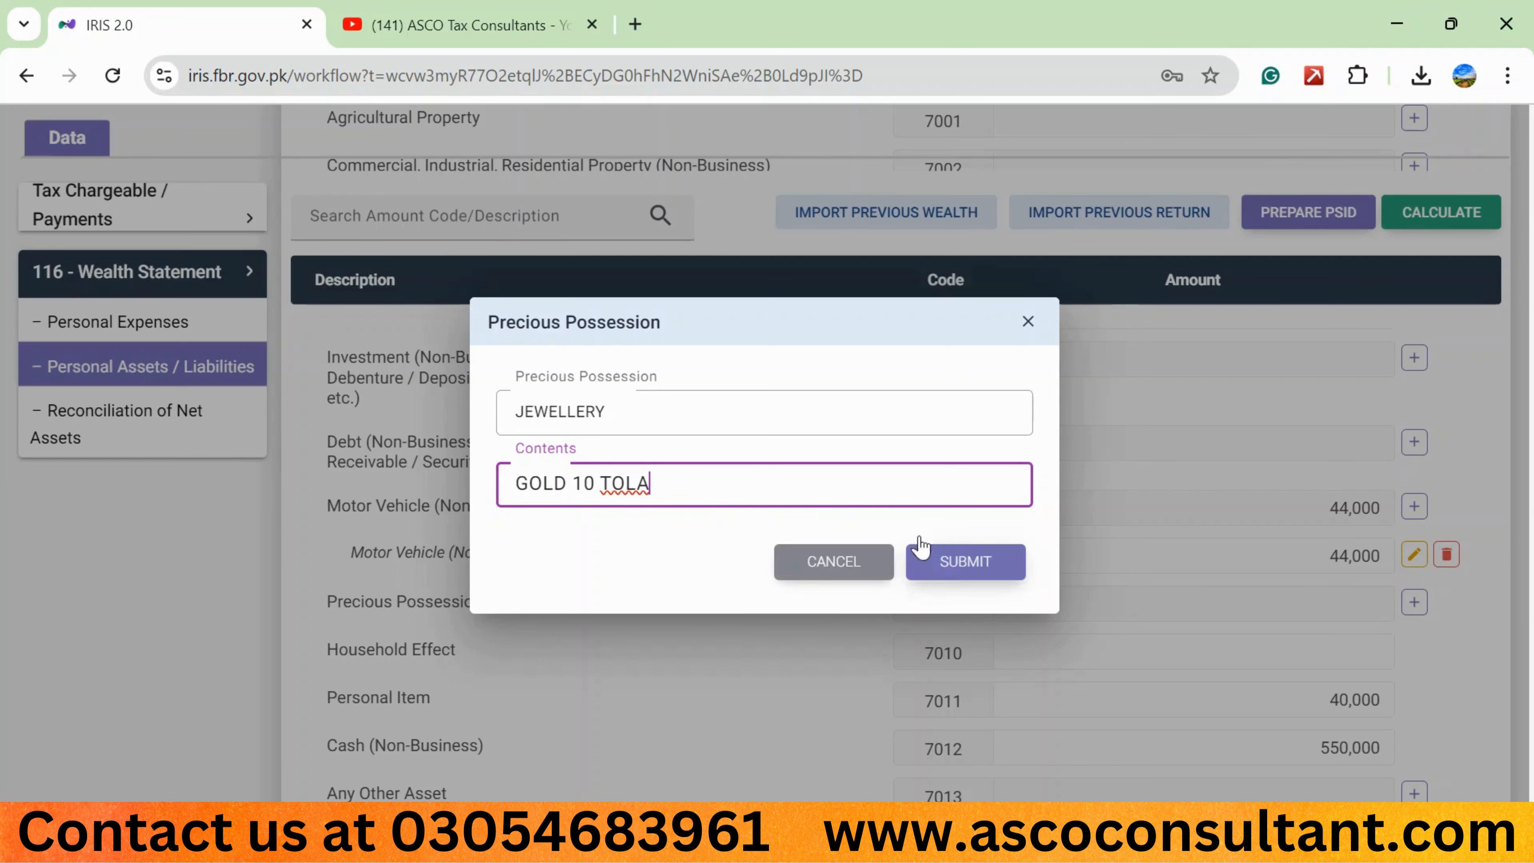
click(946, 565)
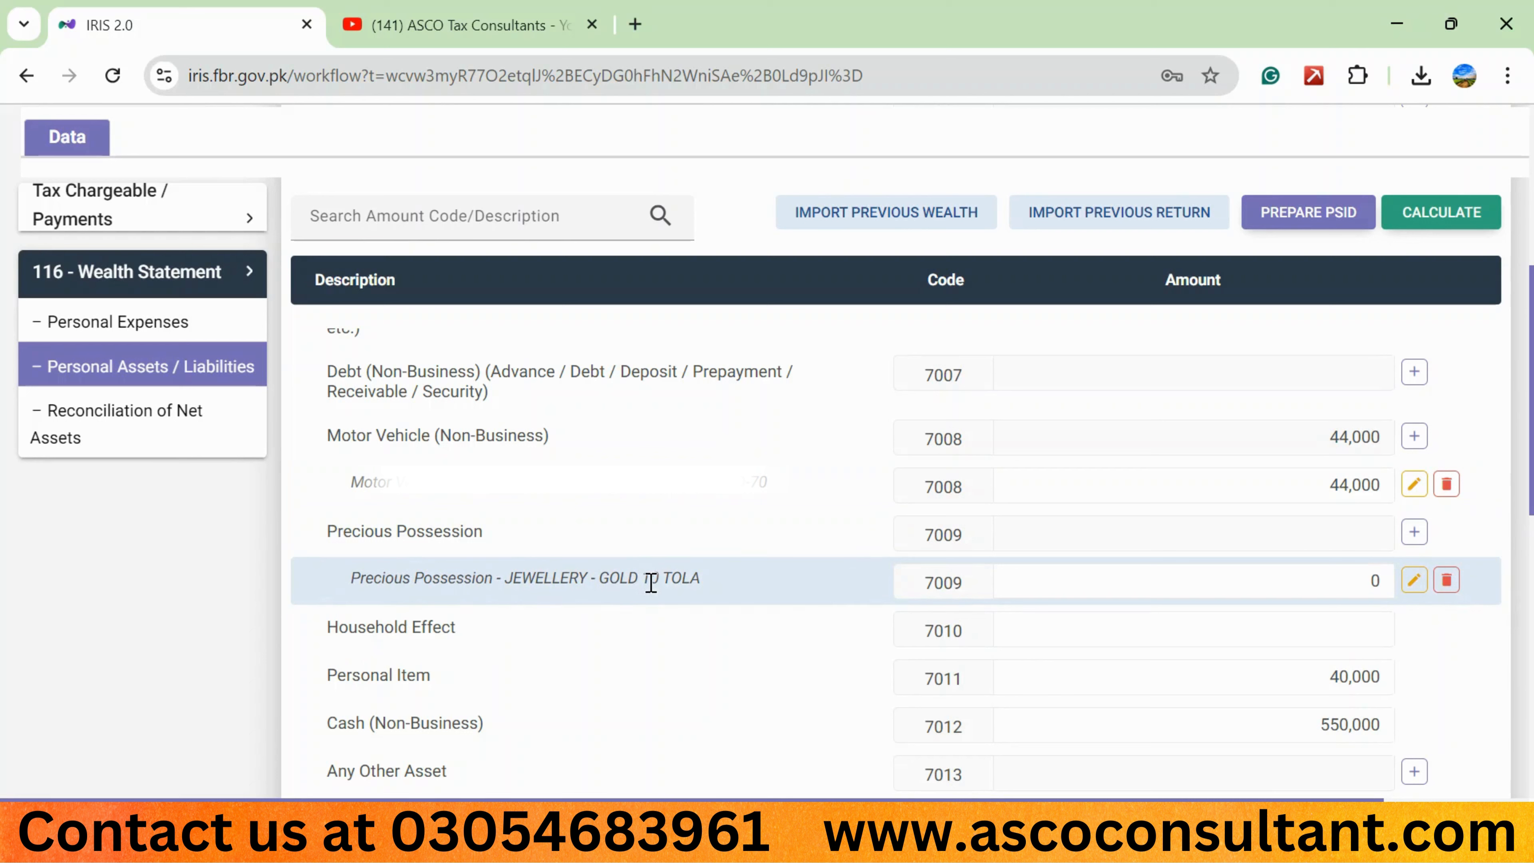
Set the jewellery entry's amount to 100,000 and recalculate the wealth statement.
click(1374, 582)
click(1343, 580)
text(1000000)
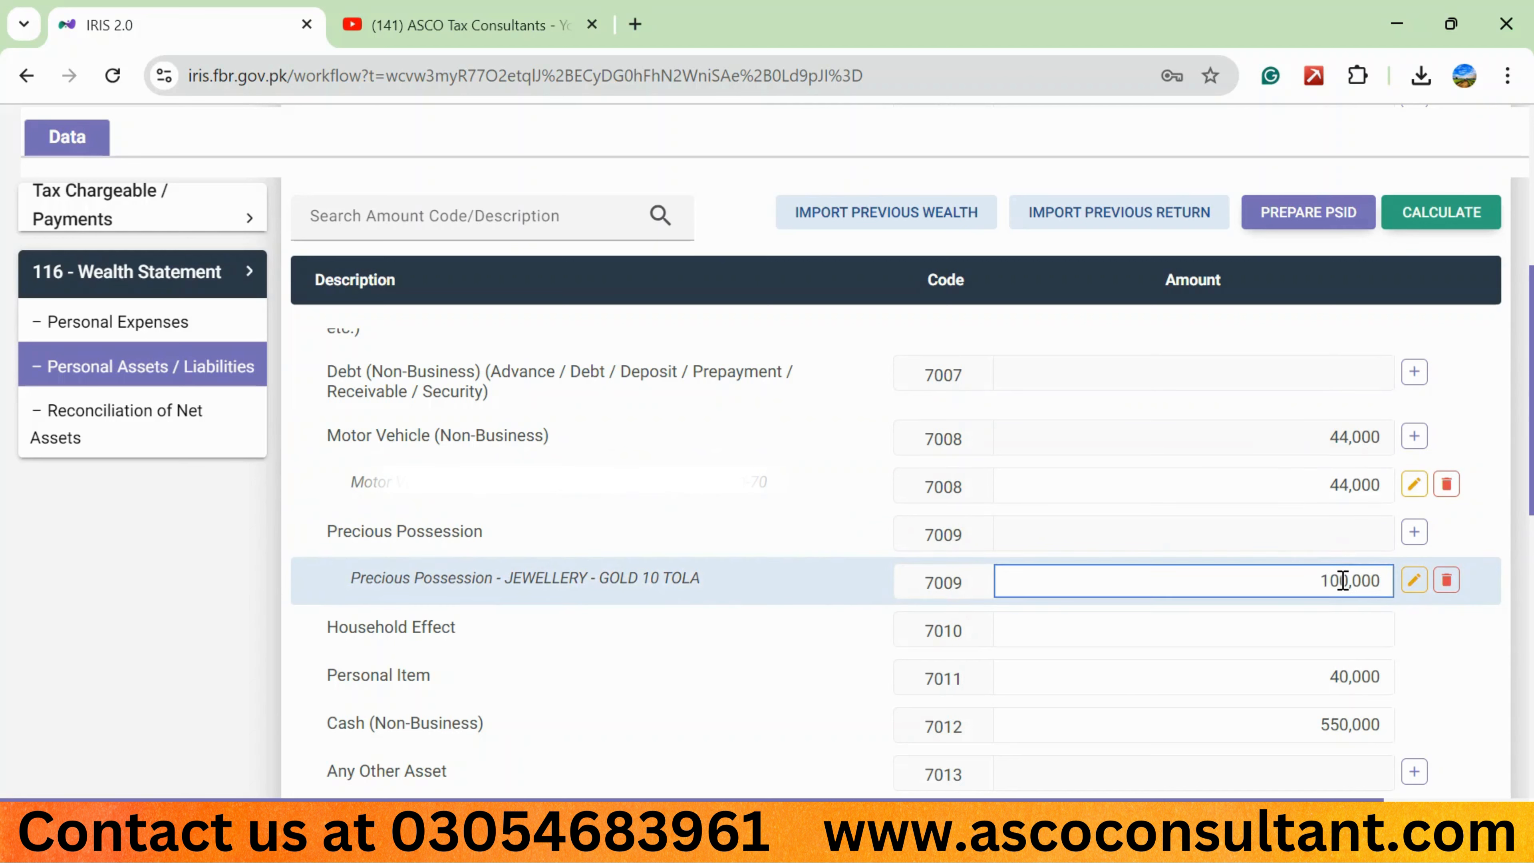
click(1440, 212)
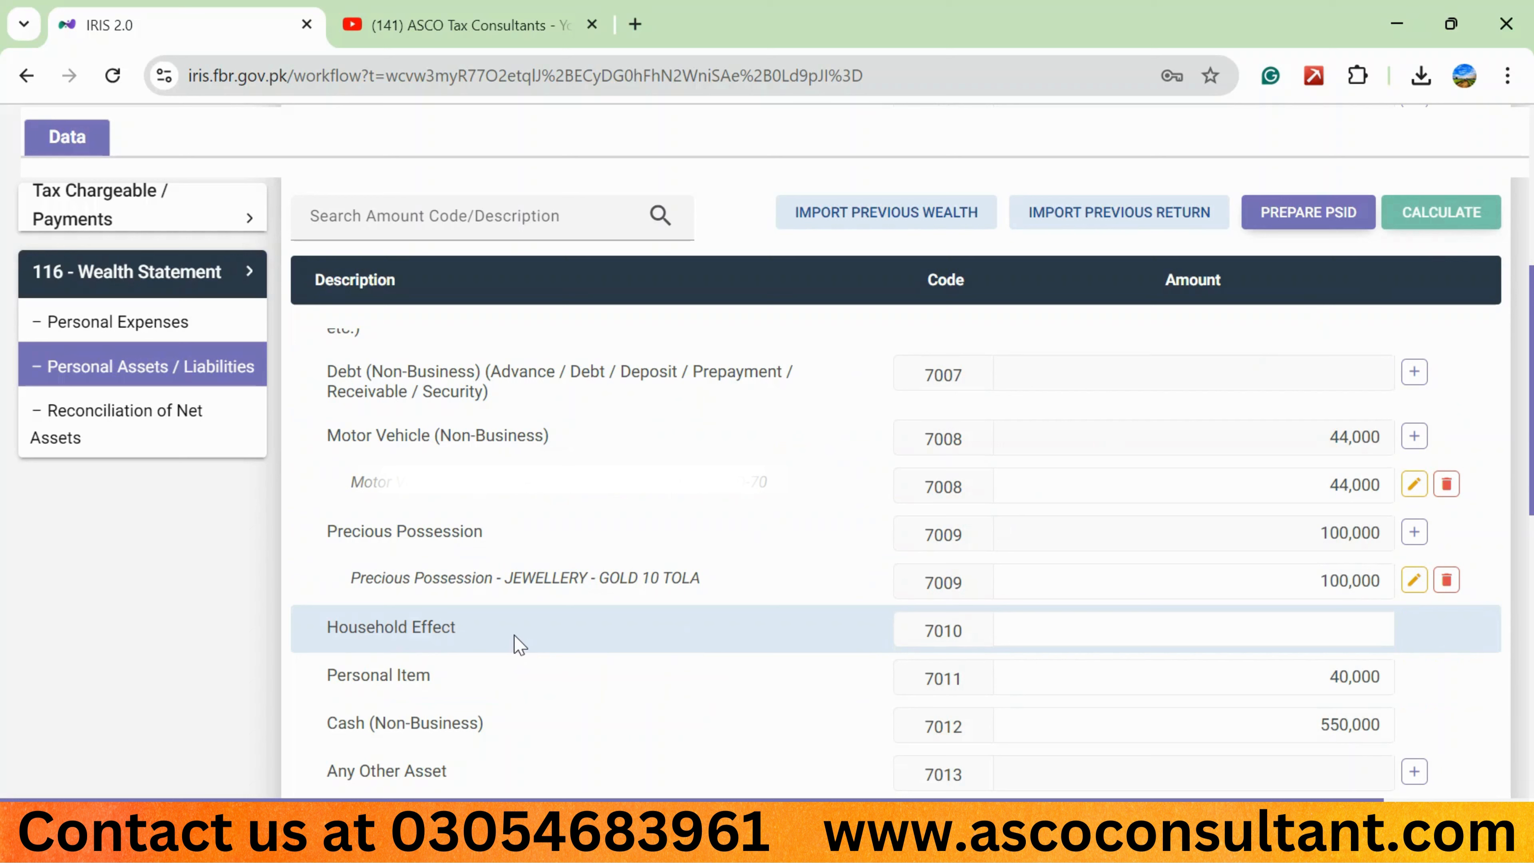
Set the Household Effect amount to 650,000.
click(1261, 632)
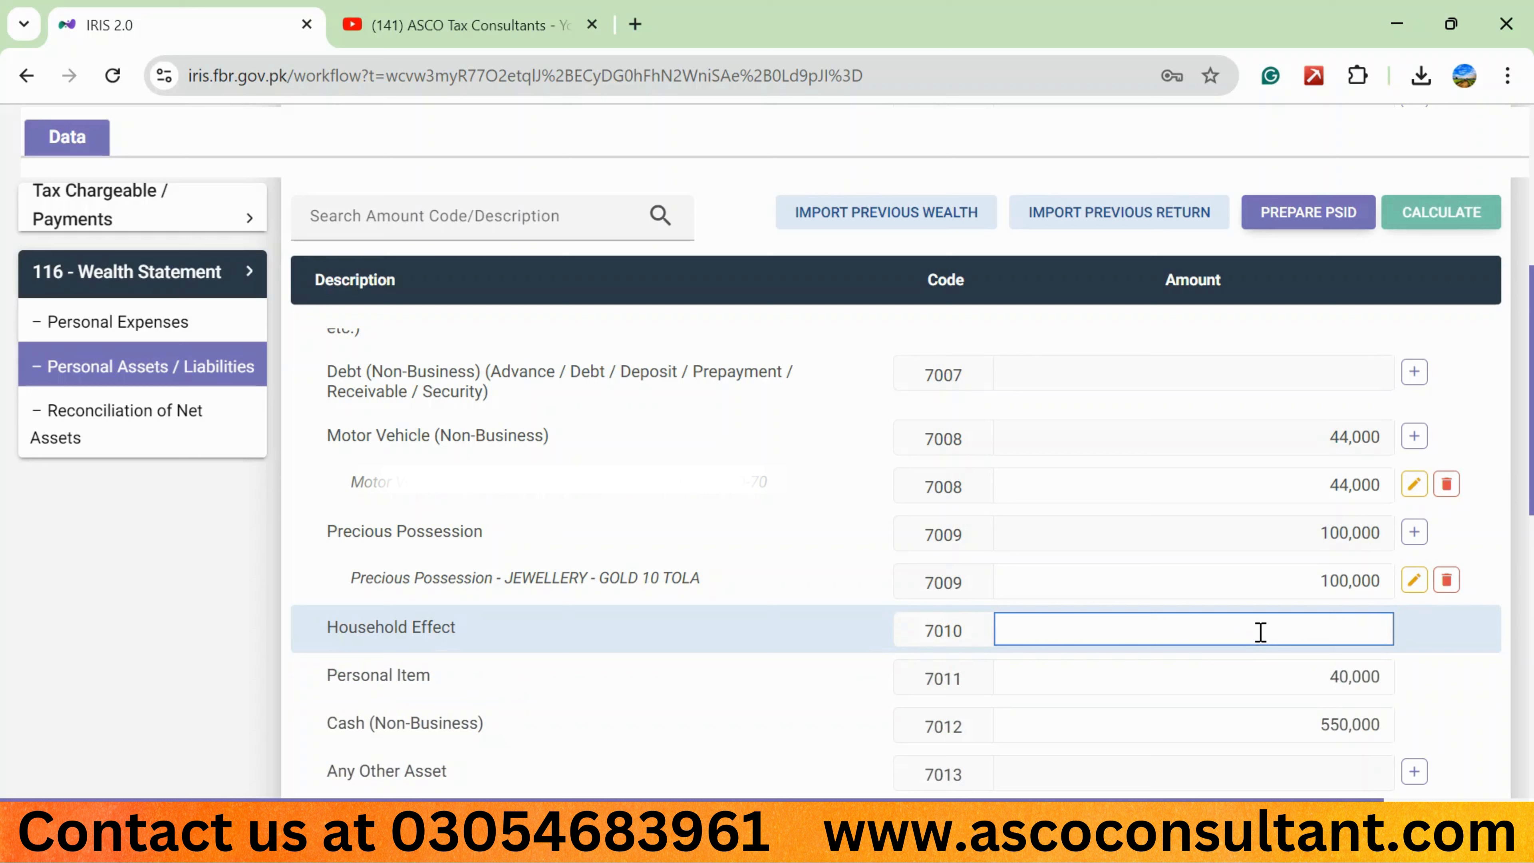
text(6500000)
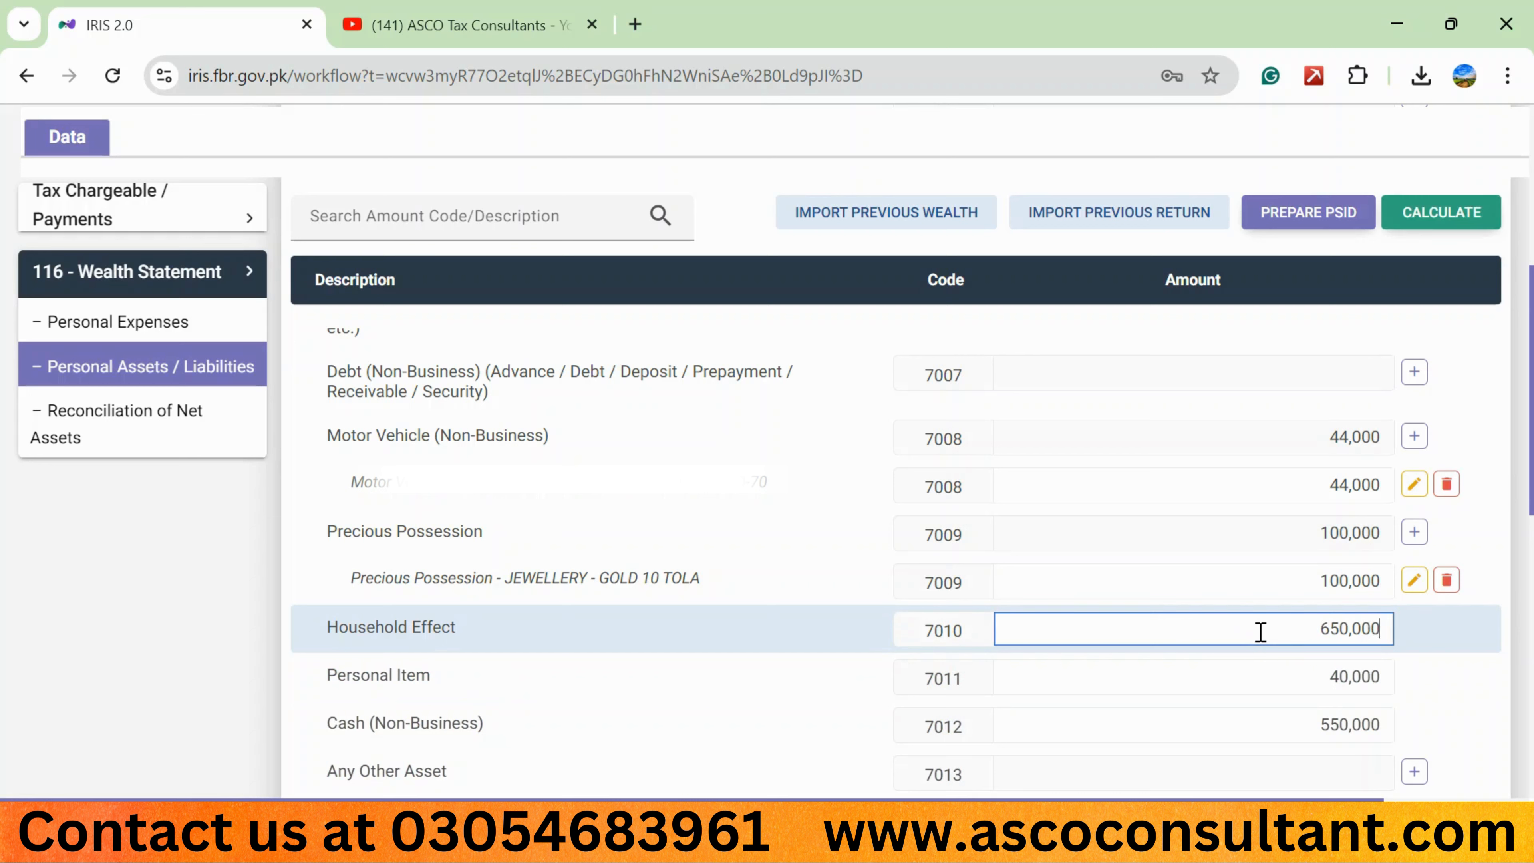
click(809, 662)
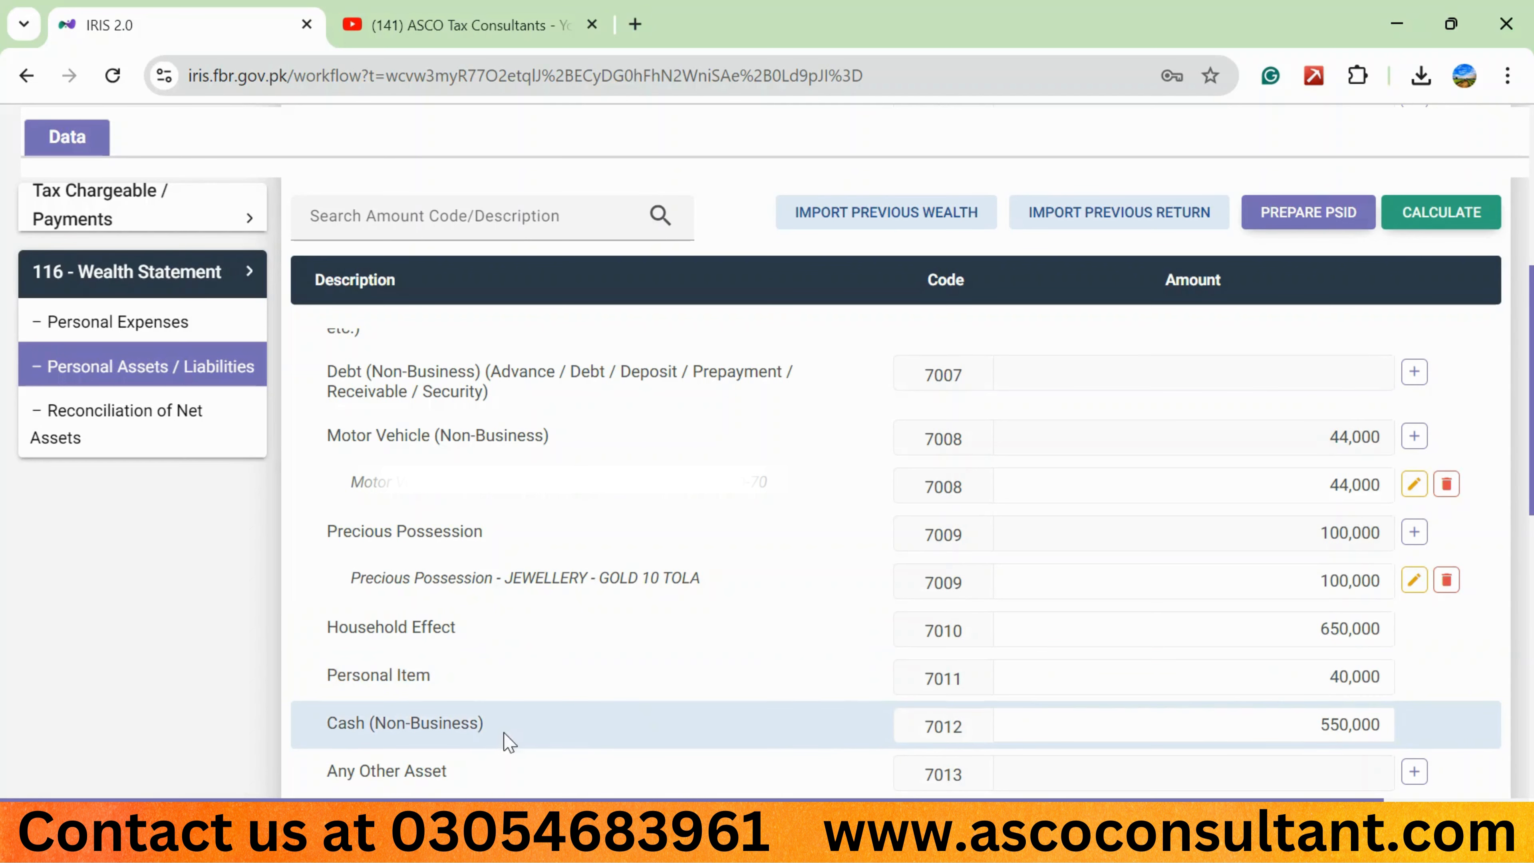
click(1158, 736)
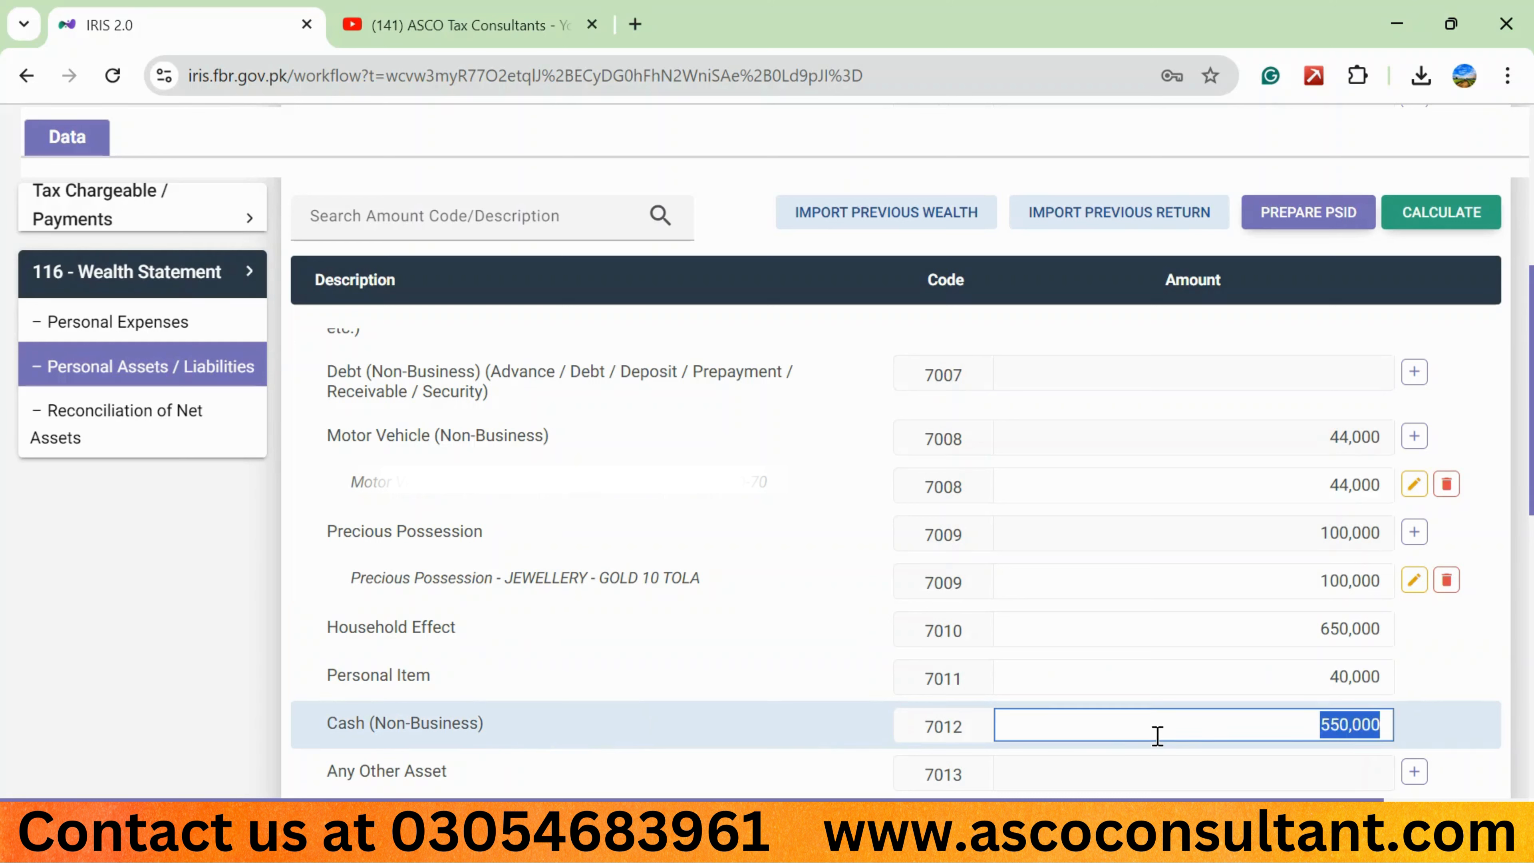
click(810, 740)
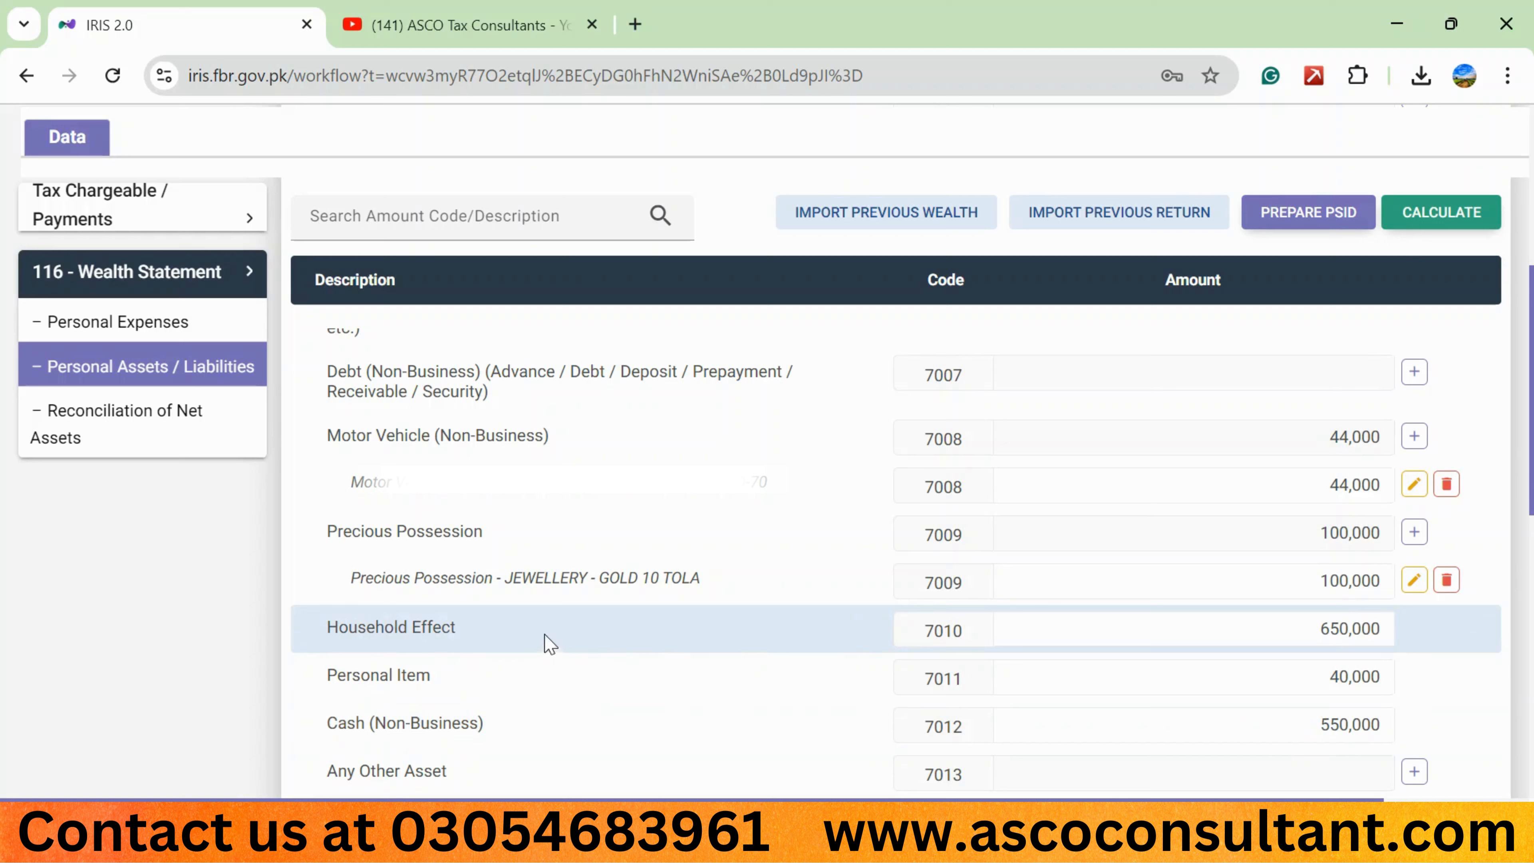
Reset the Household Effect amount to 0.
click(1248, 629)
text(0)
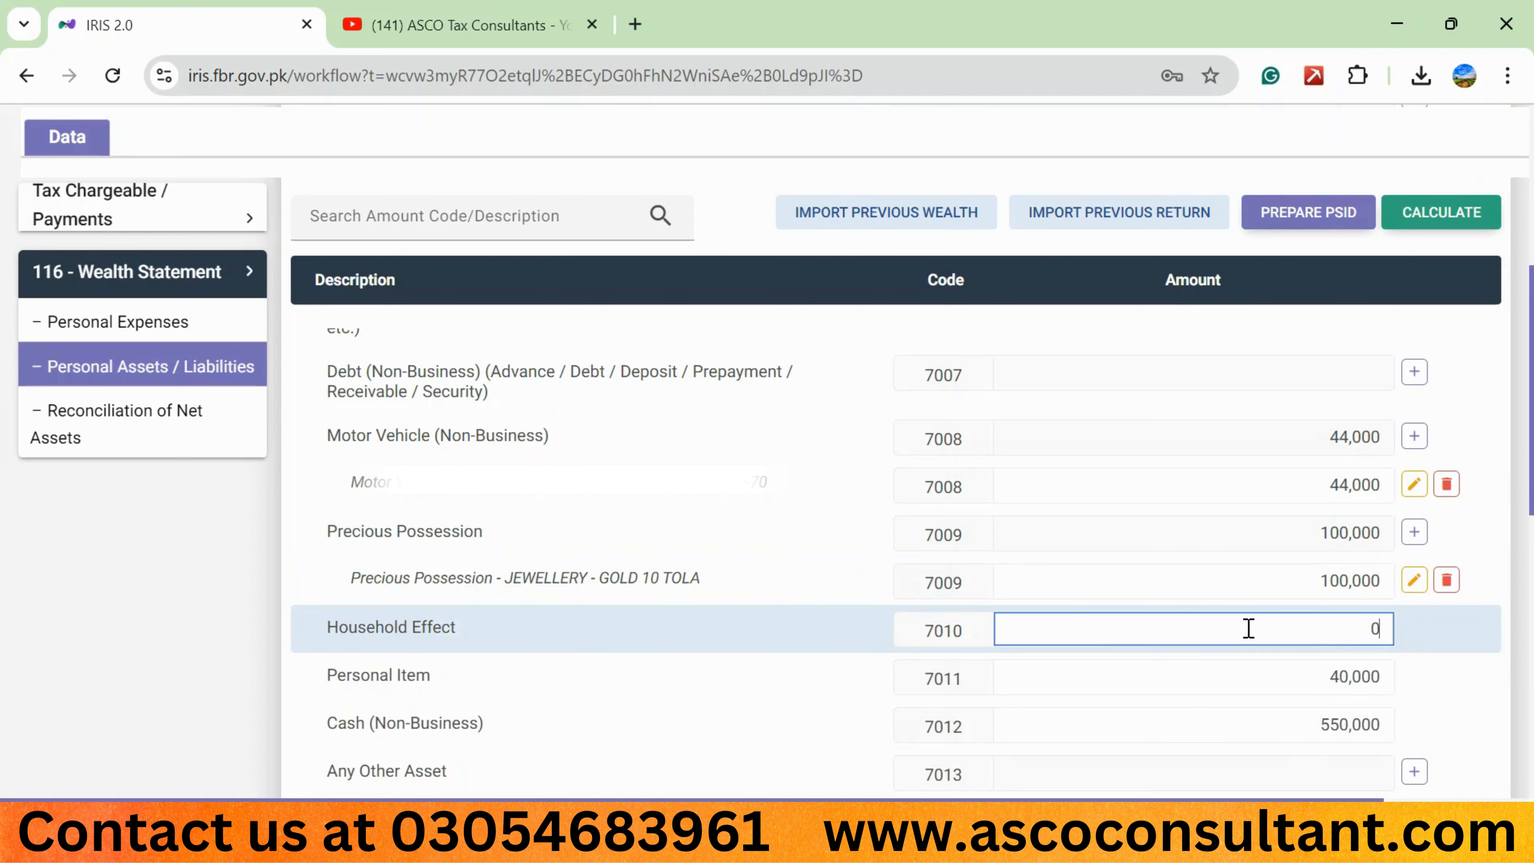
Recalculate the wealth statement and add an Any Other Asset entry with the contents "cash in hand & bank".
click(1465, 212)
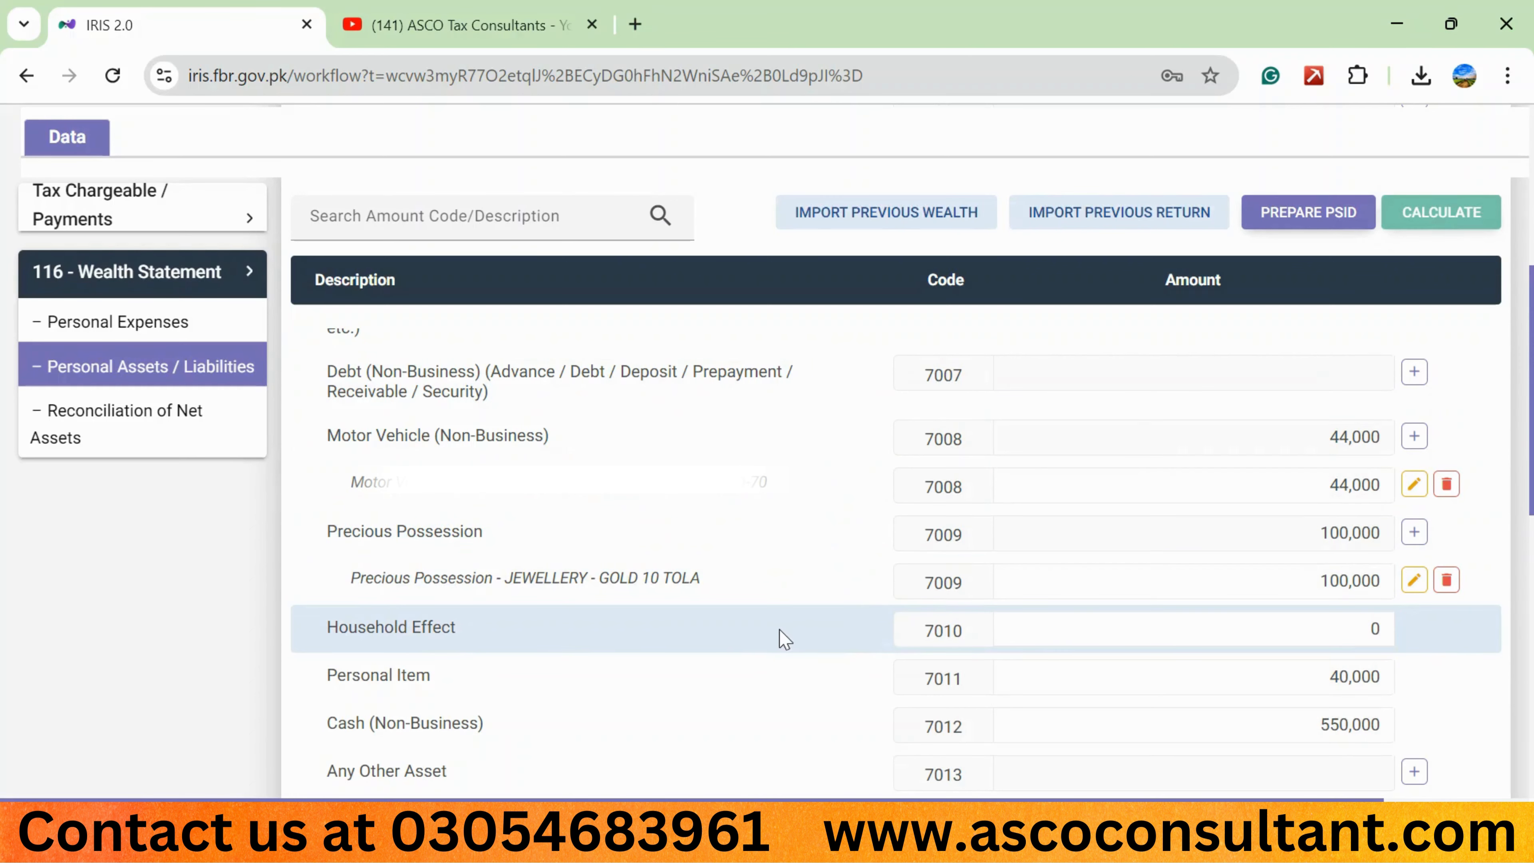
scroll(781, 638, down, 5)
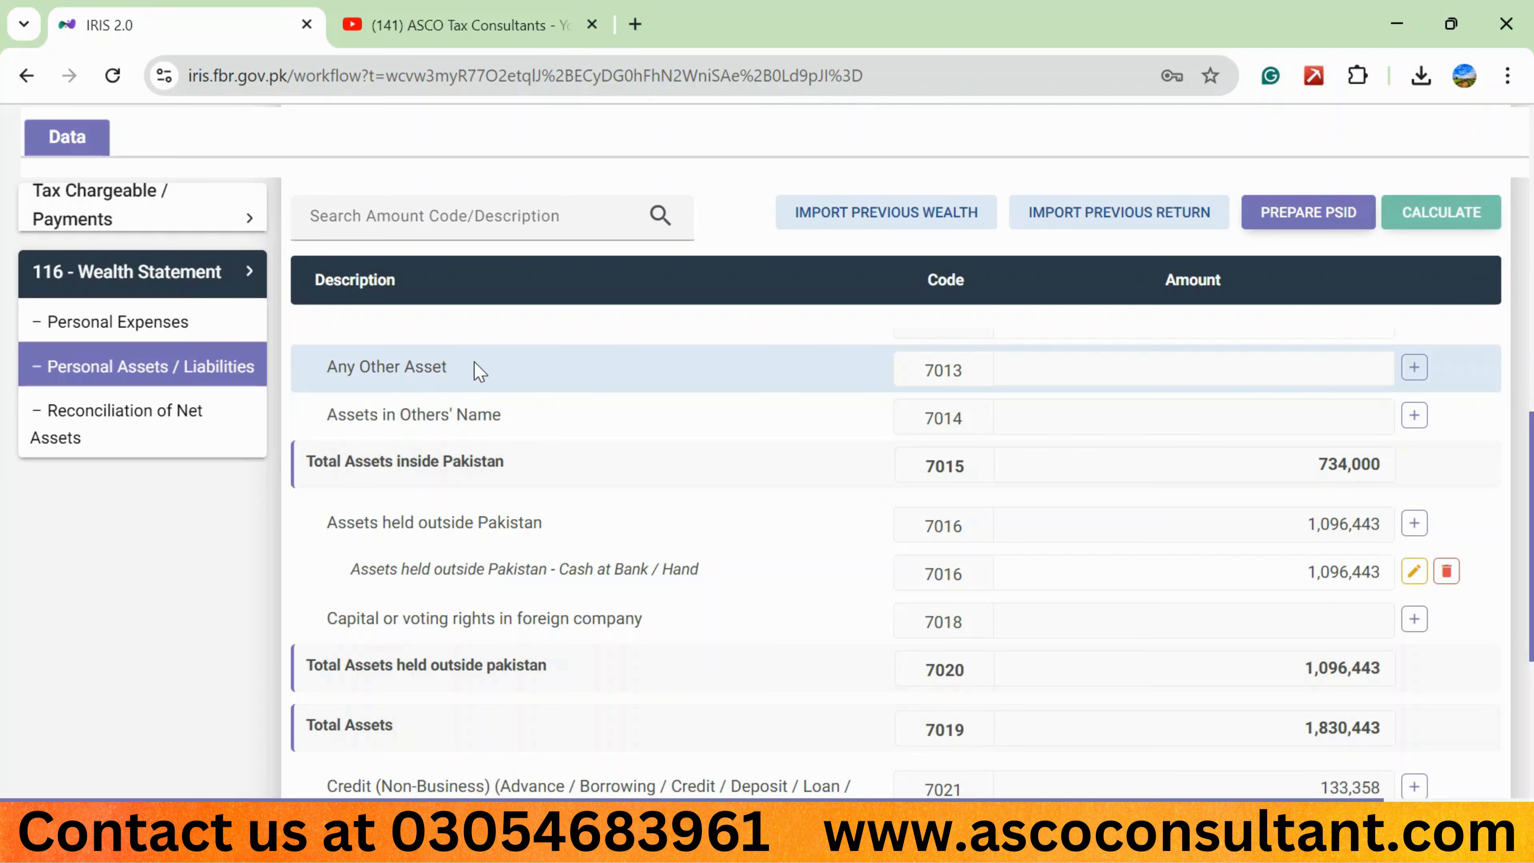
click(1415, 370)
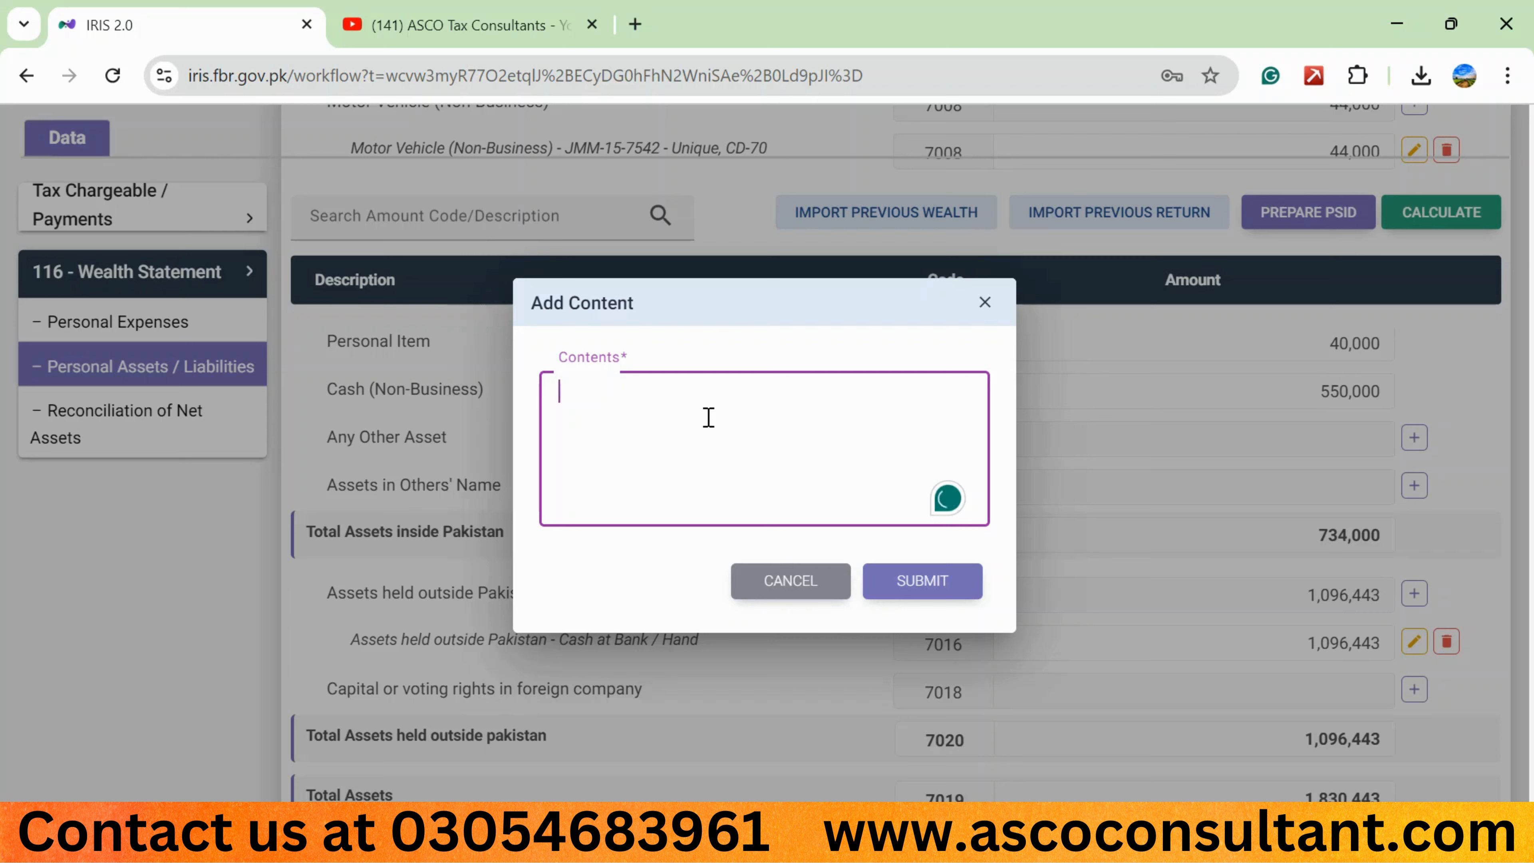
text(cas)
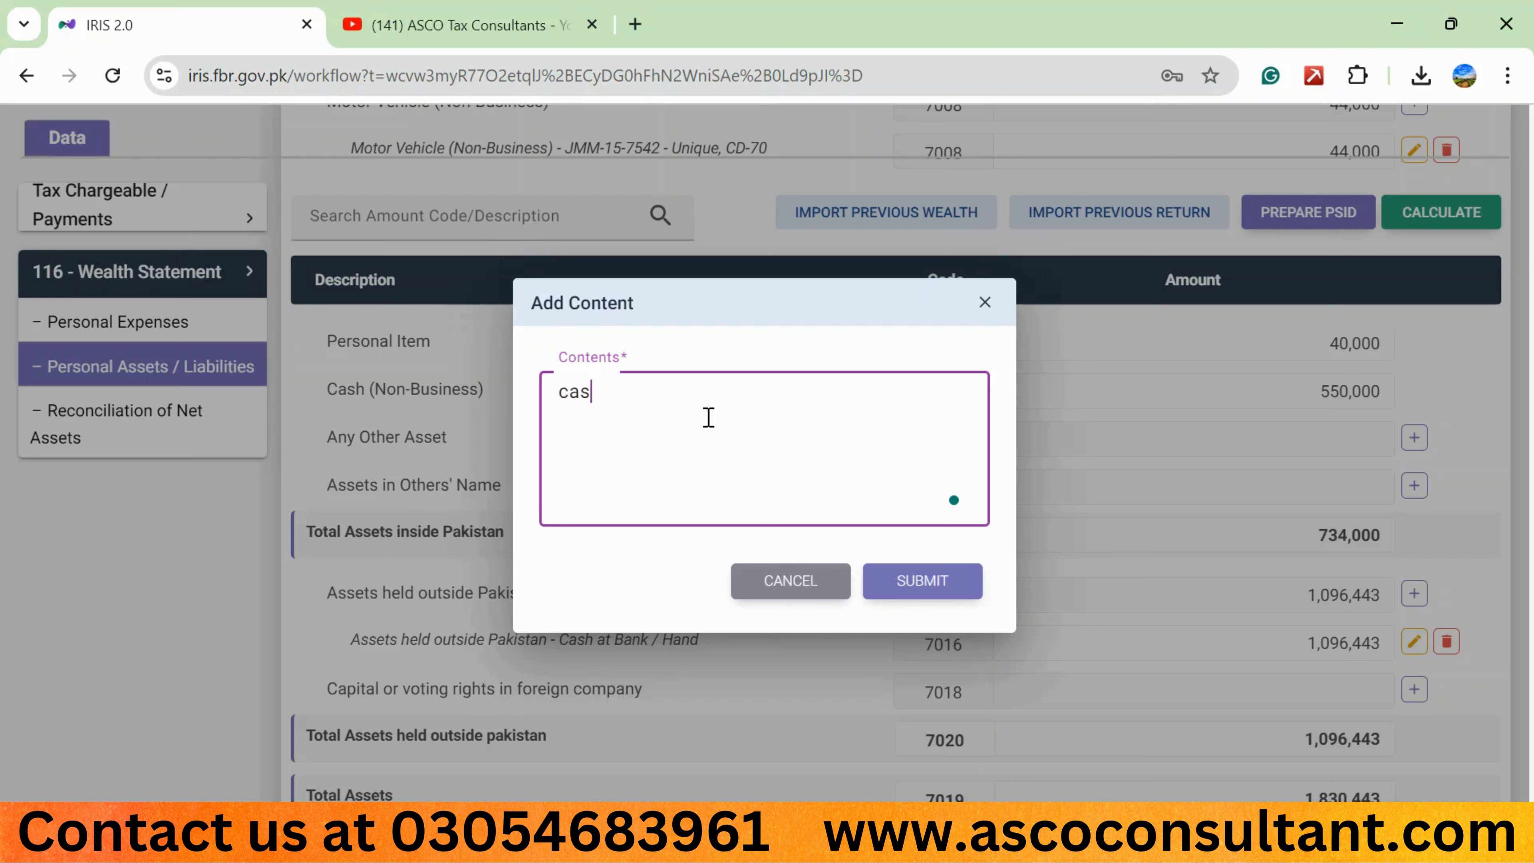
text(h in hand & bank)
click(924, 581)
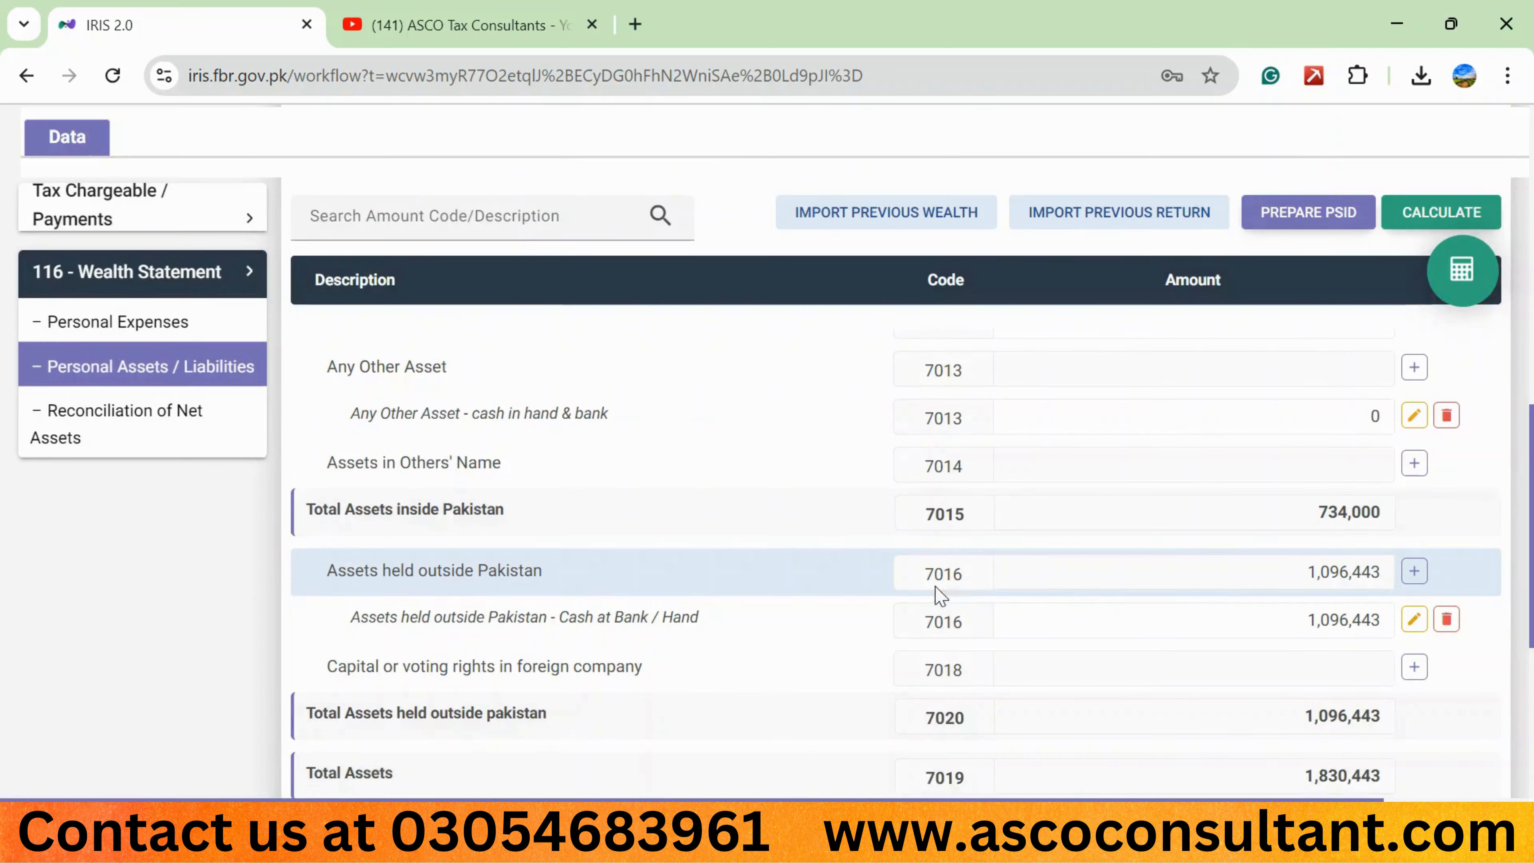
Set the Cash (Non-Business) amount to 0 and recalculate the wealth statement.
scroll(1157, 583, up, 1)
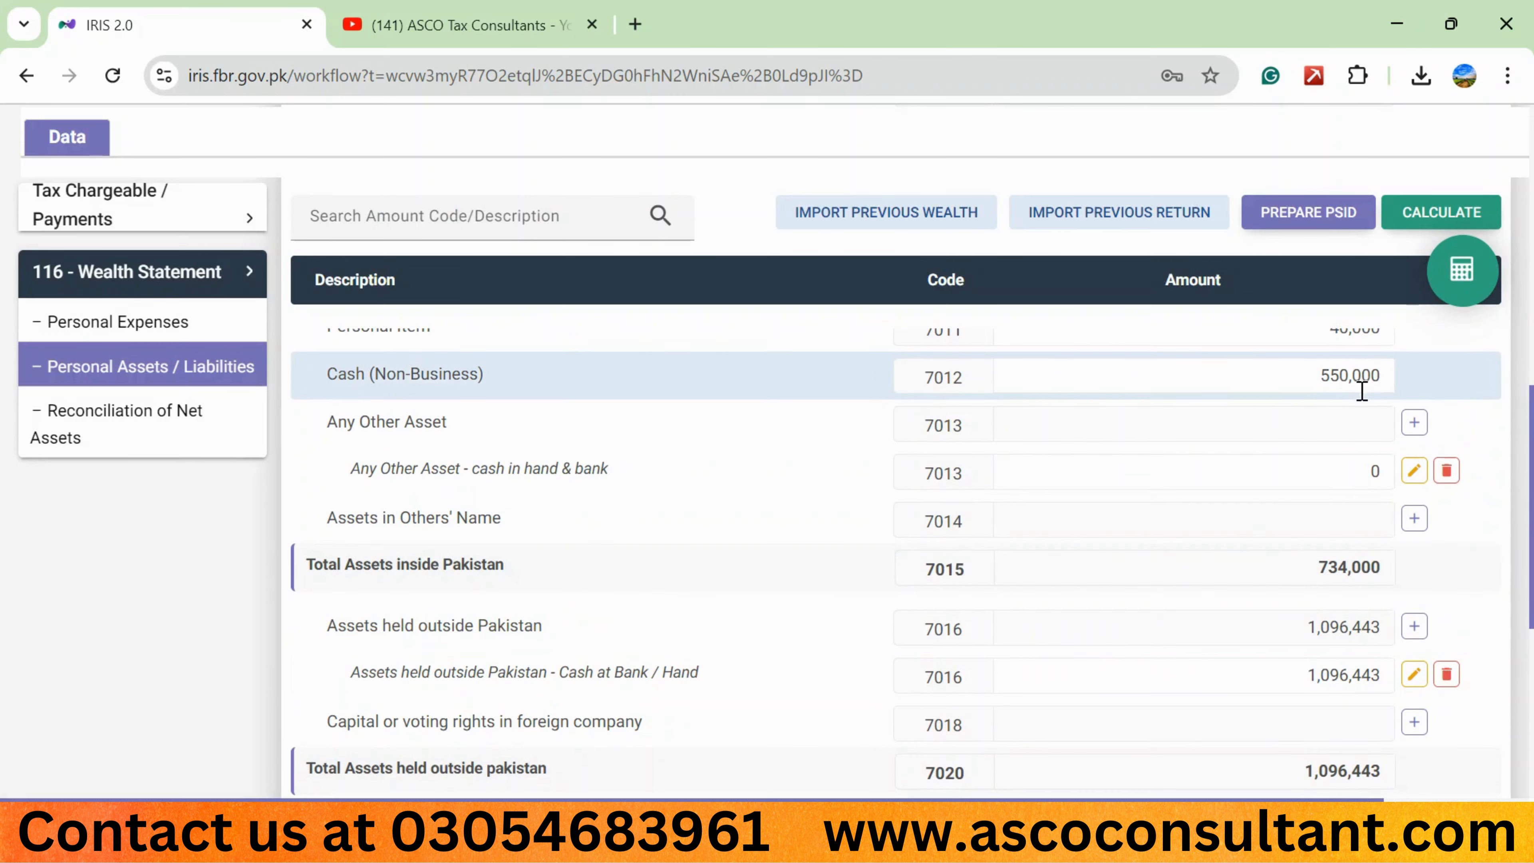
click(1356, 378)
key(BackSpace)
text(0)
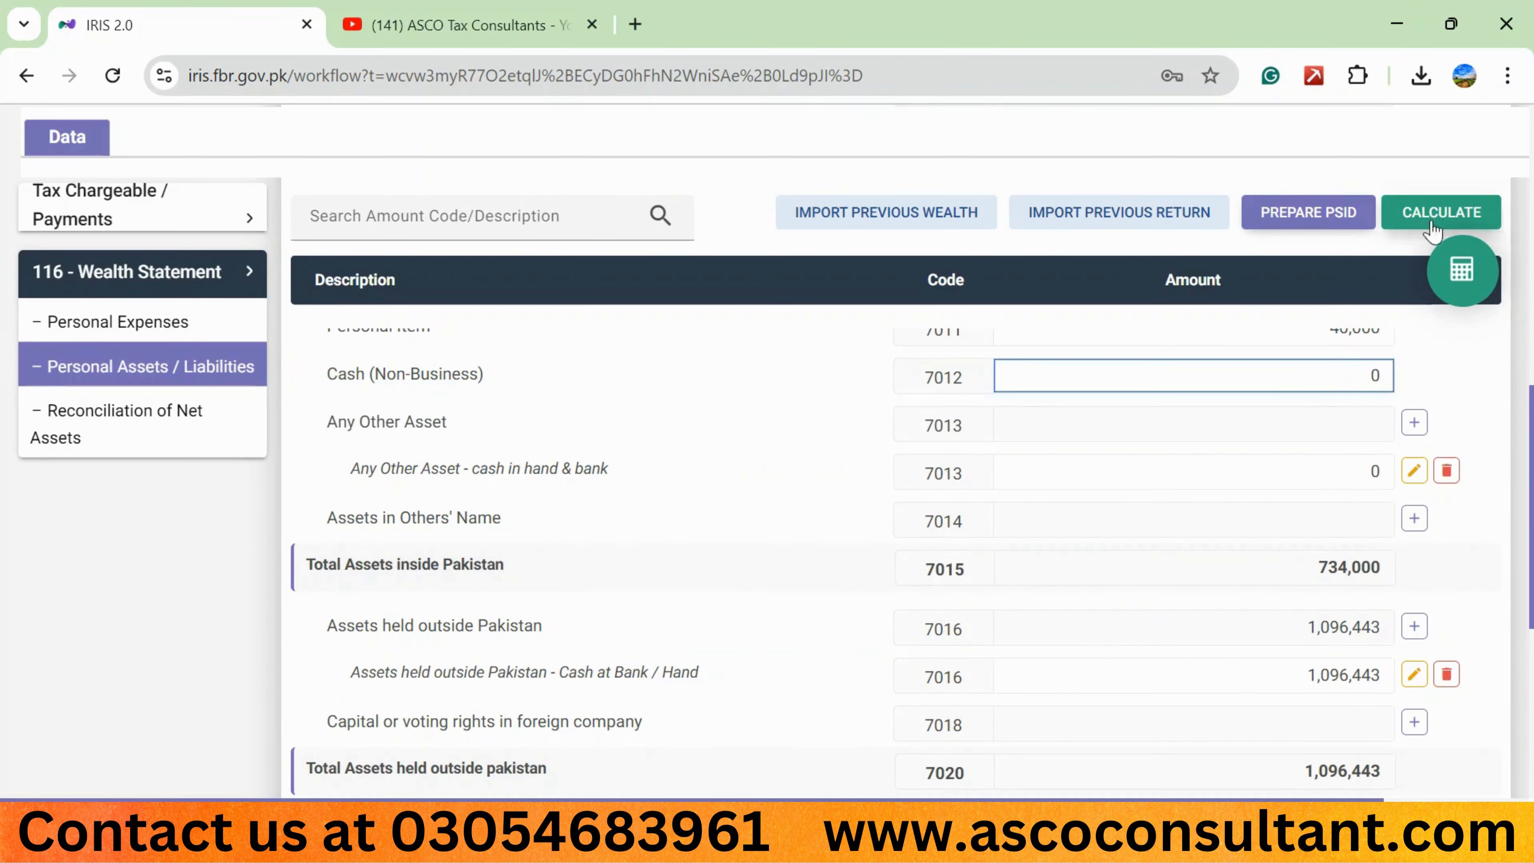
key(Return)
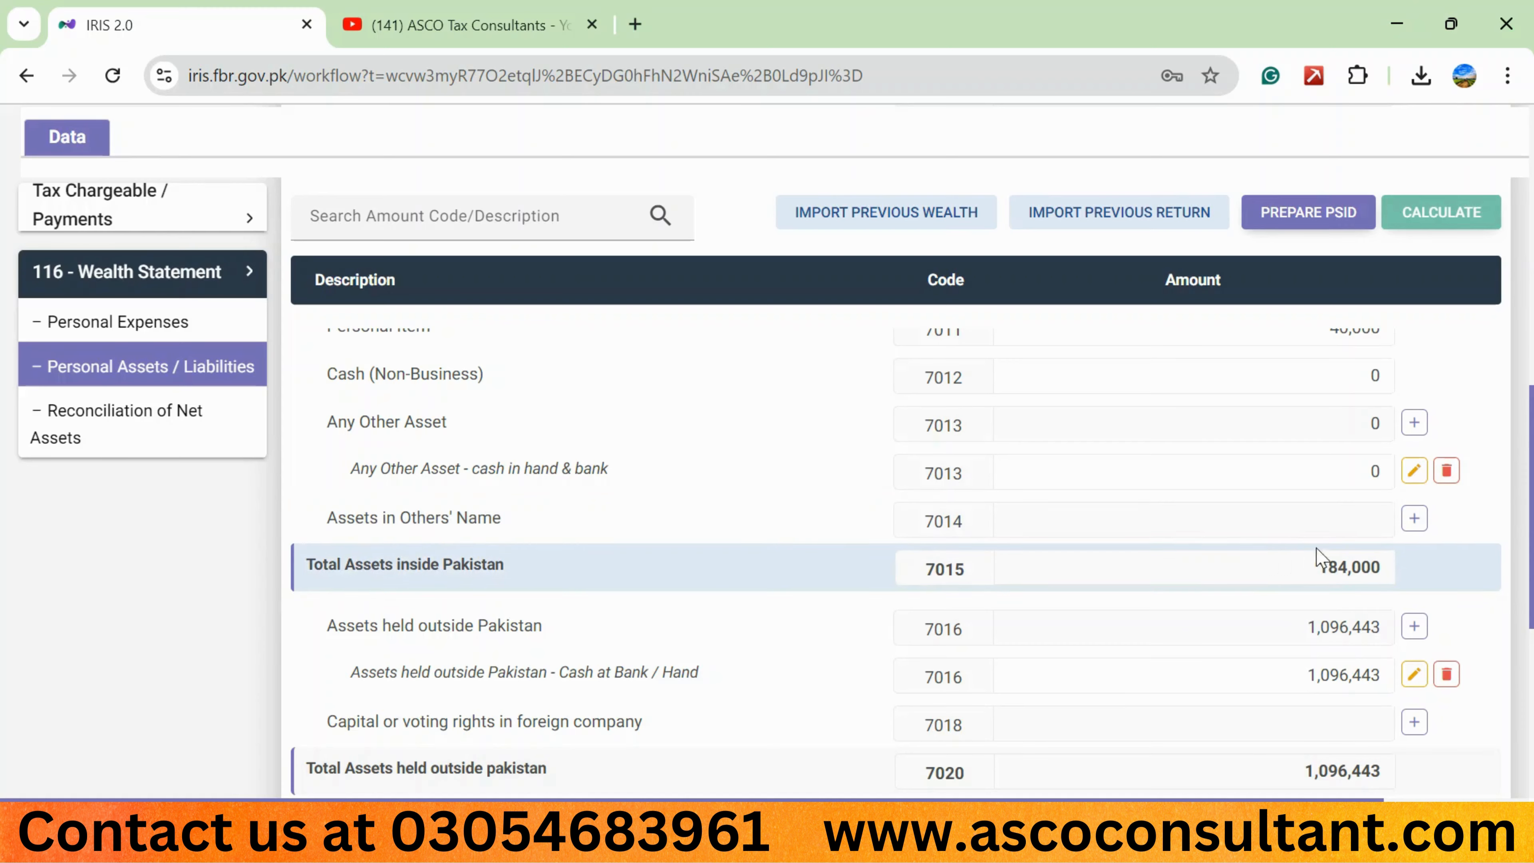
click(1414, 520)
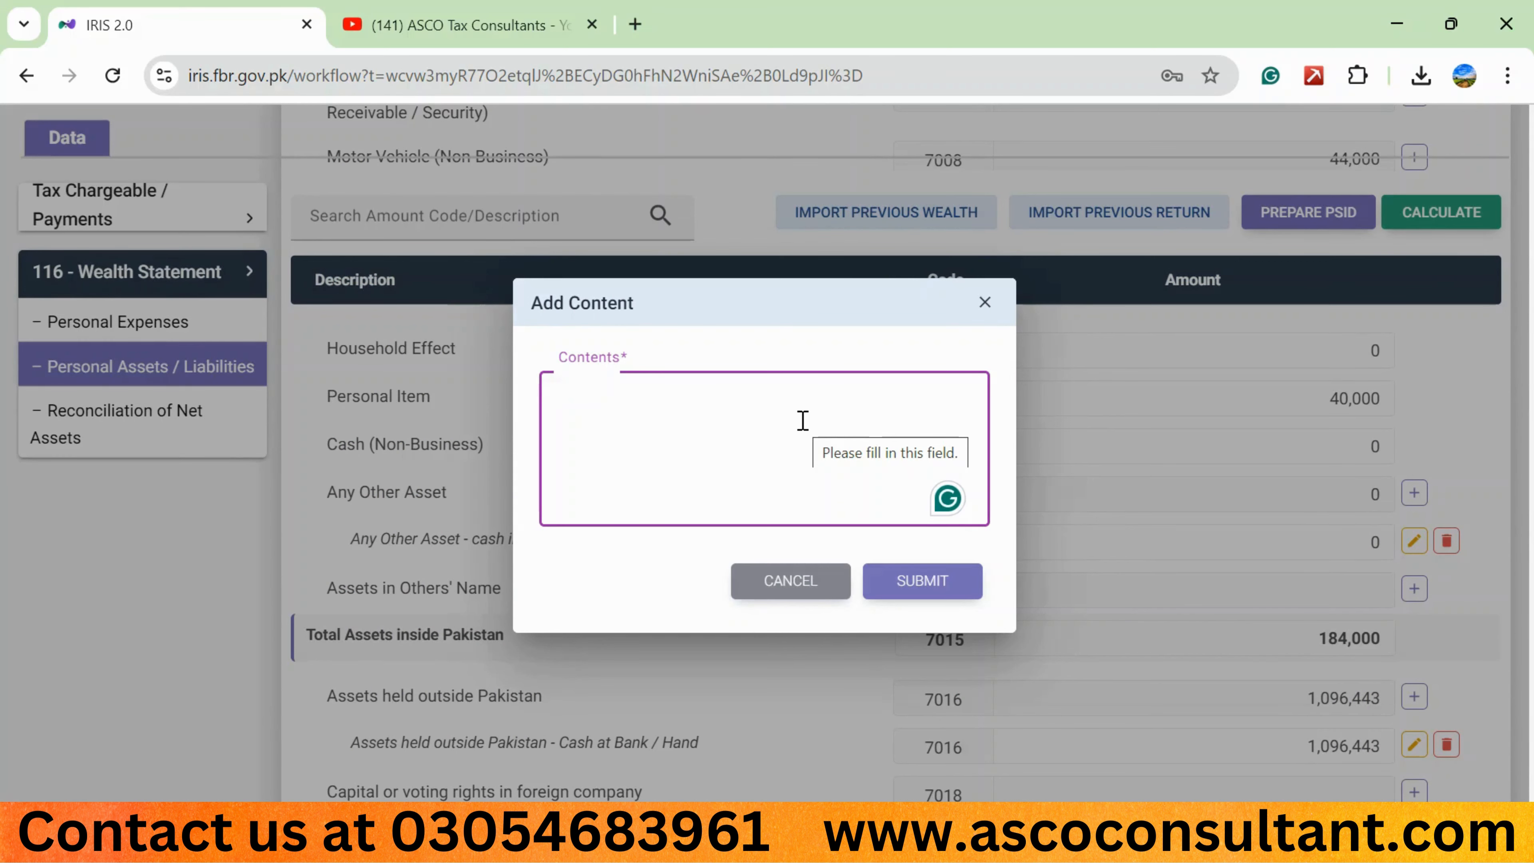
click(788, 579)
scroll(695, 556, down, 1)
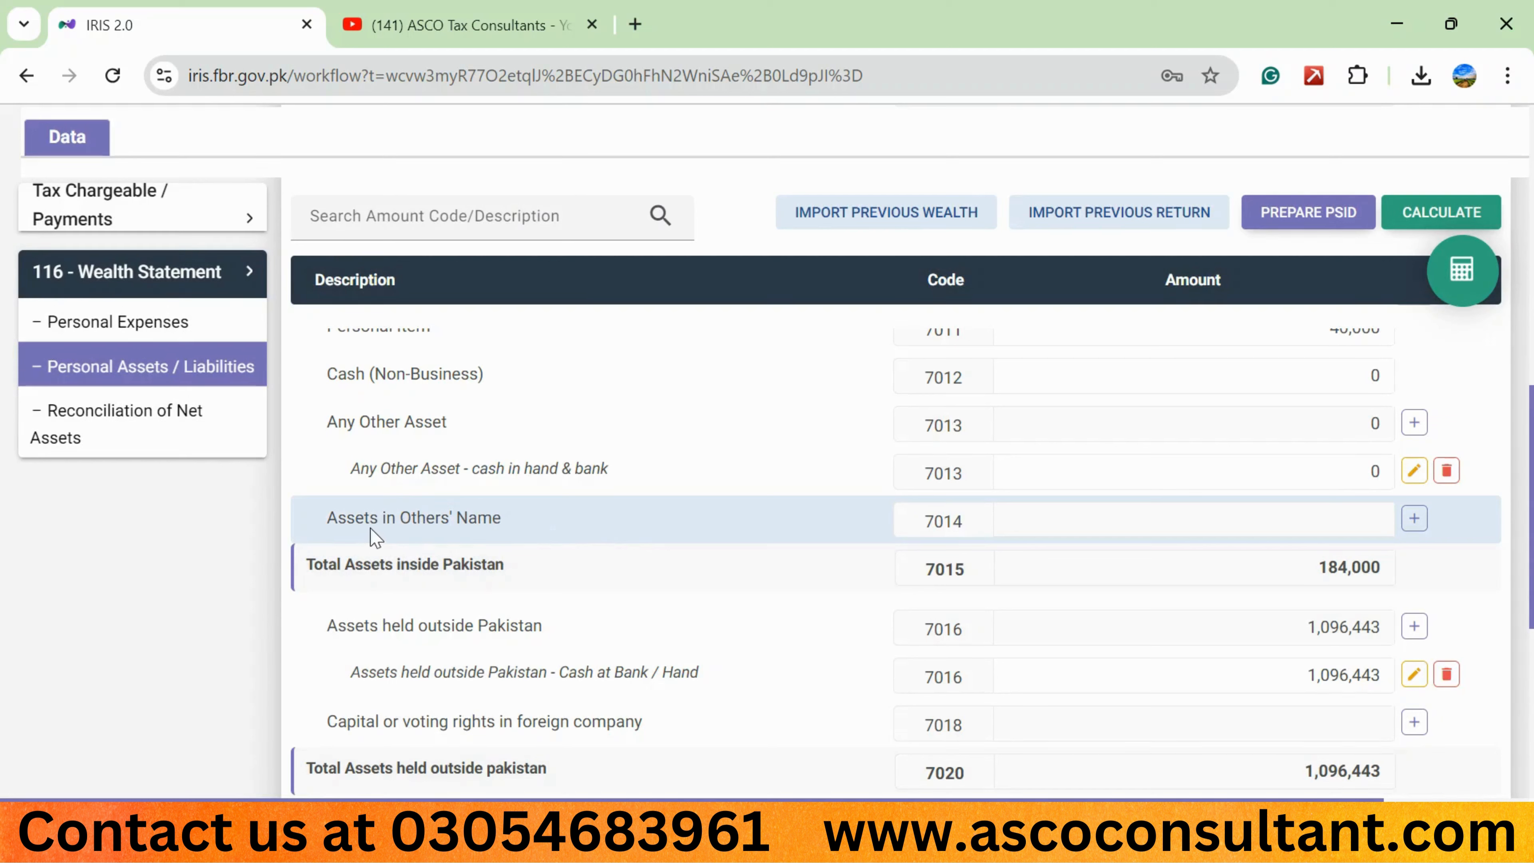